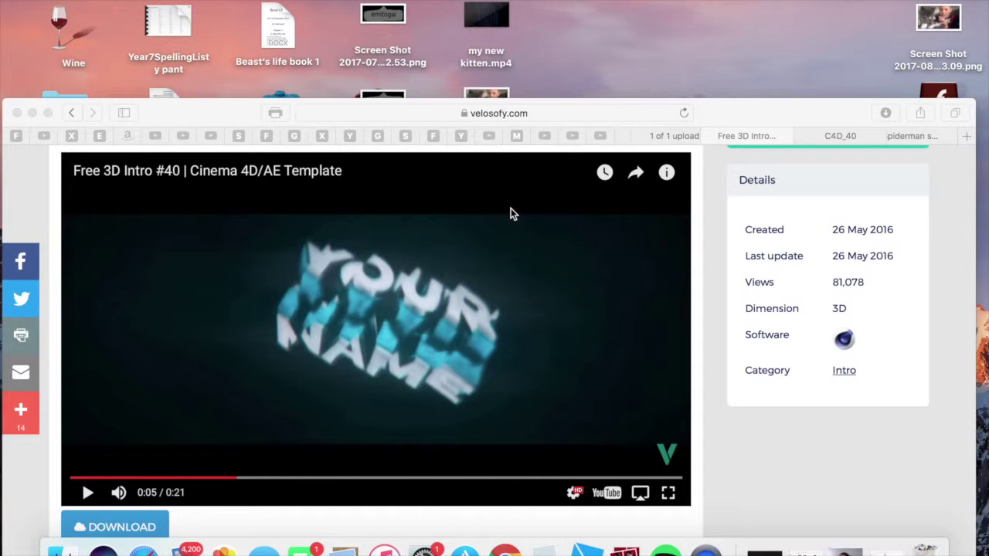
Move the browser window higher and examine the Free 3D Intro #40 template page, including its details and similar templates.
left_click(712, 422)
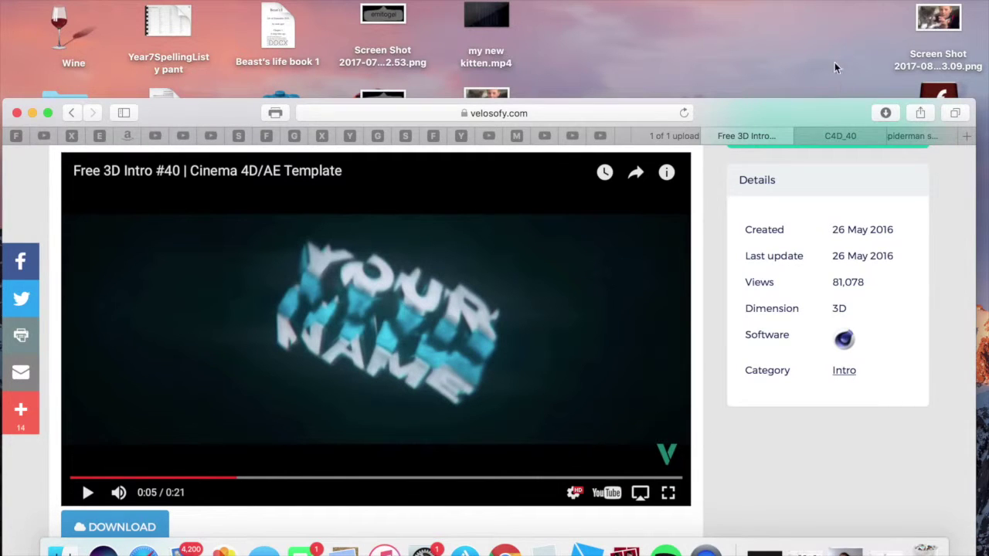
left_click_drag(783, 114, 754, 45)
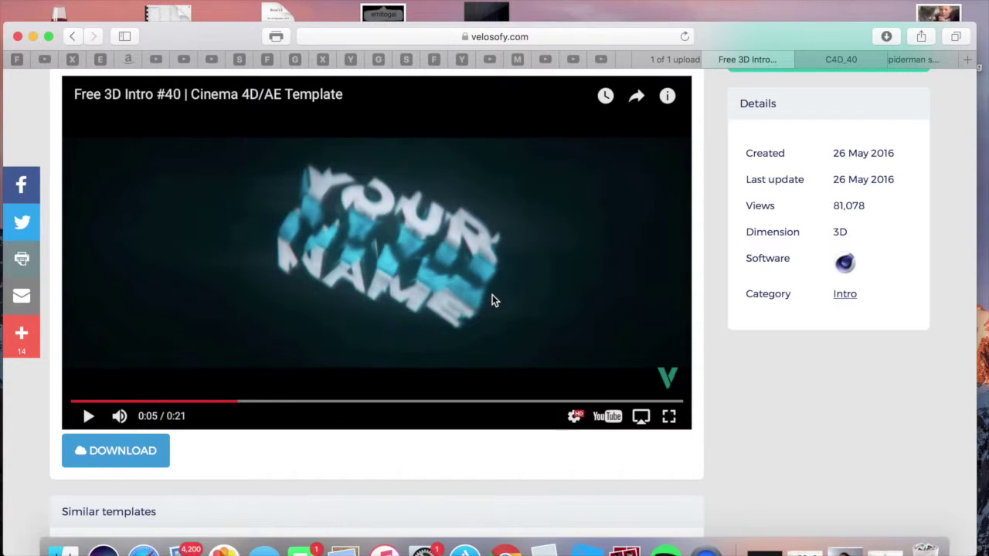
scroll(492, 295, "up", 4)
scroll(496, 301, "down", 2)
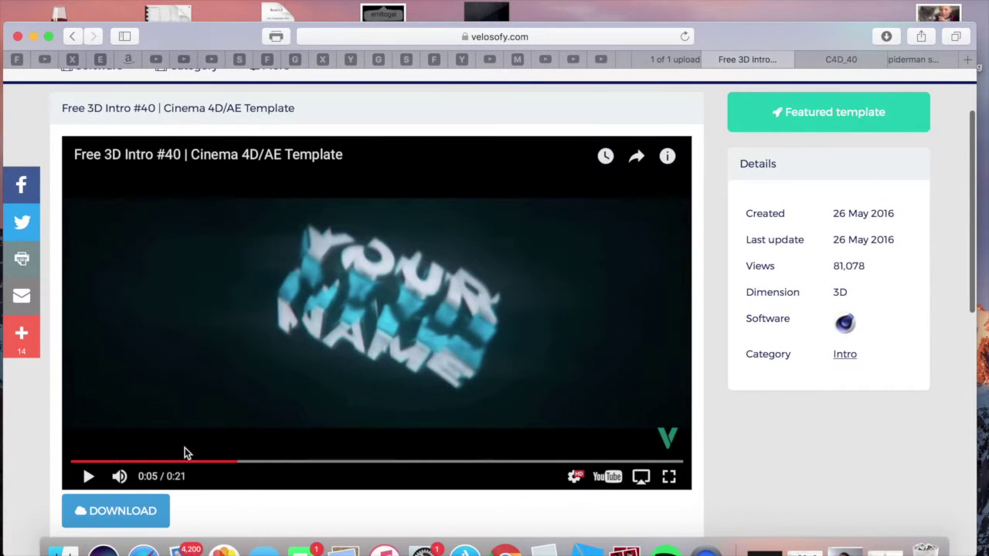
left_click_drag(185, 456, 68, 446)
scroll(364, 348, "up", 3)
left_click(213, 154)
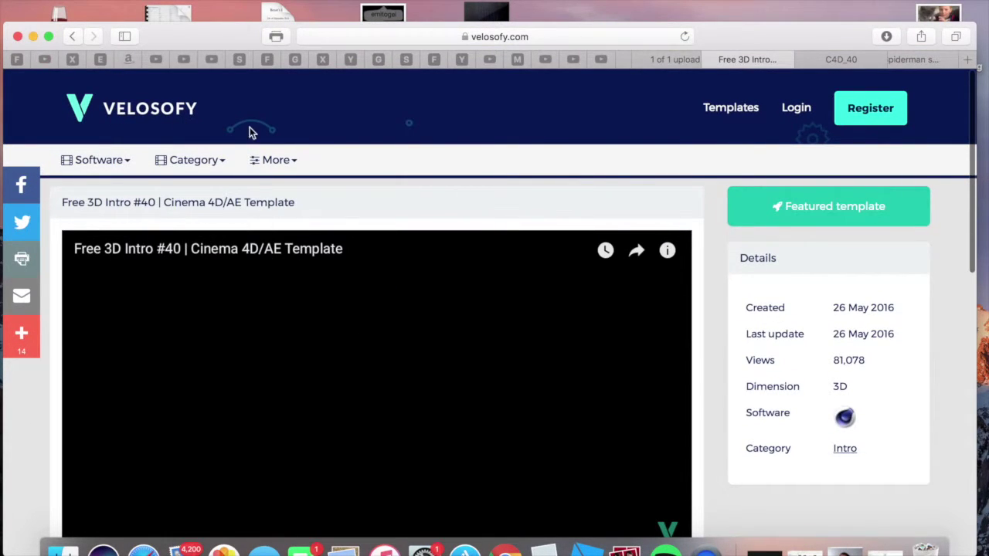
scroll(397, 338, "down", 5)
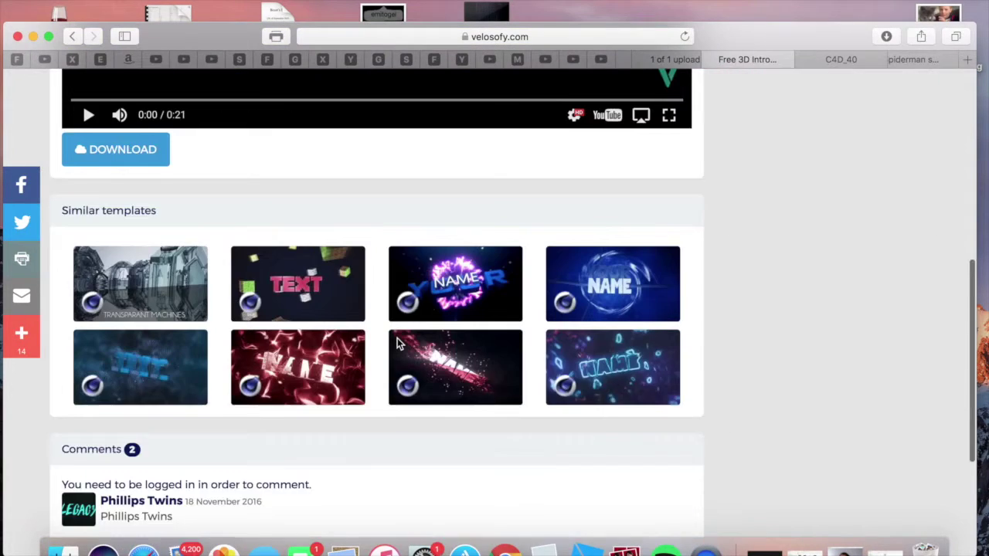
scroll(283, 294, "up", 5)
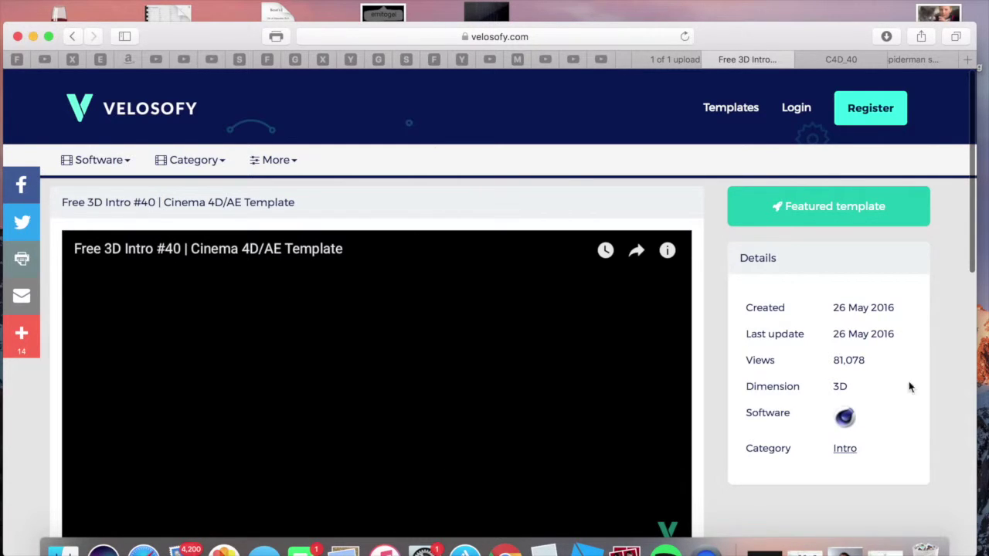
scroll(805, 461, "down", 5)
scroll(804, 466, "up", 5)
left_click(85, 161)
mouse_move(118, 161)
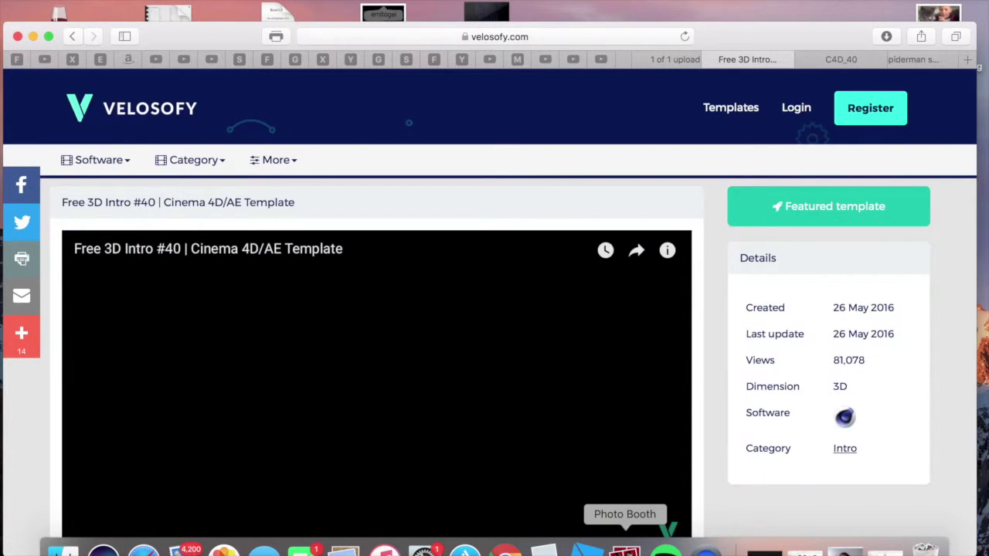
Look through the installed applications in Launchpad, including the MAXON (Other) folder, and return to the template page.
key("F4")
left_click(583, 517)
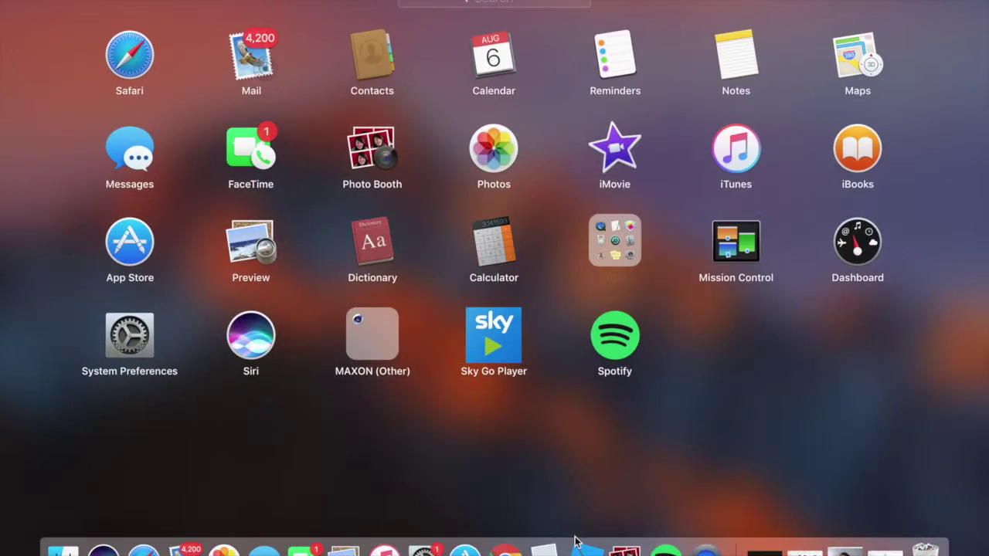
scroll(570, 243, "right", 5)
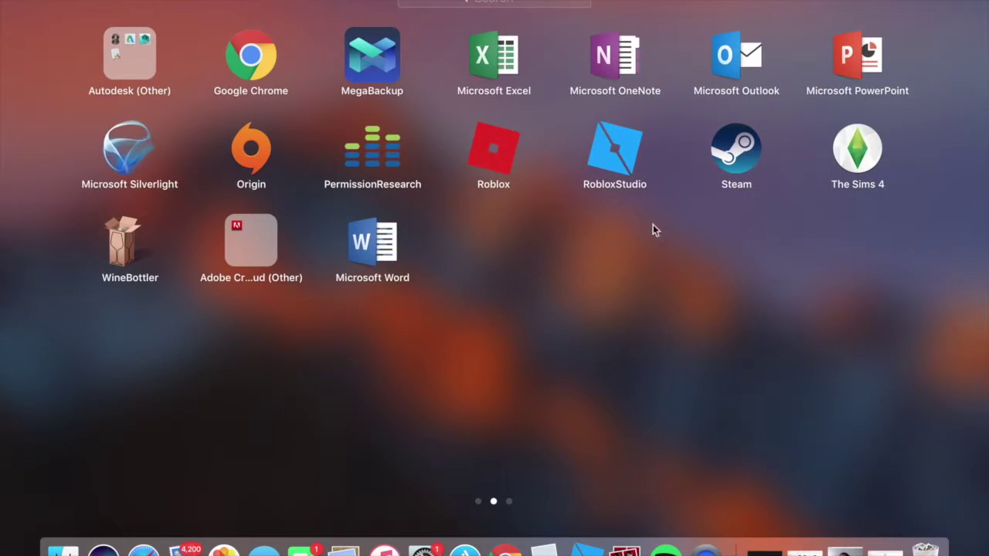
scroll(682, 218, "left", 5)
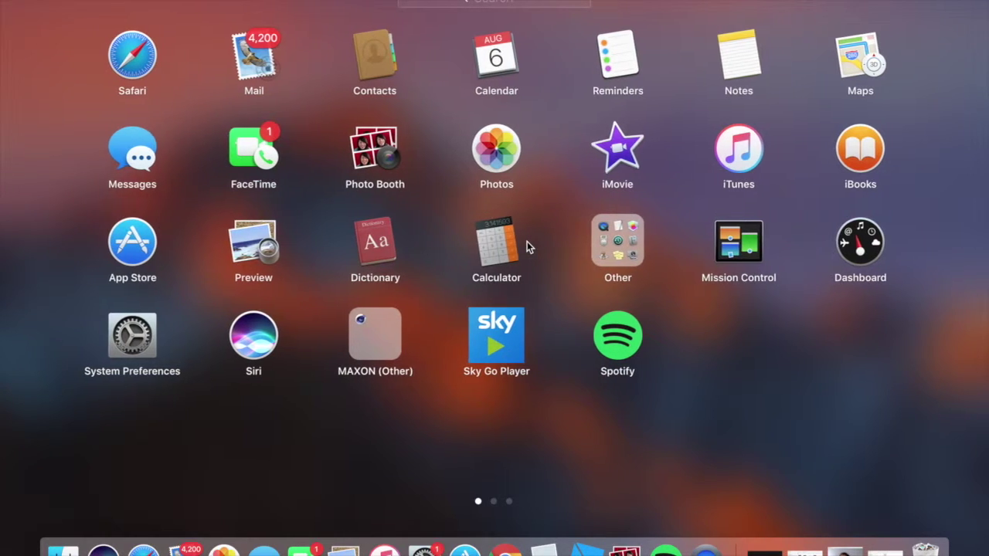
scroll(527, 244, "right", 10)
scroll(484, 191, "left", 5)
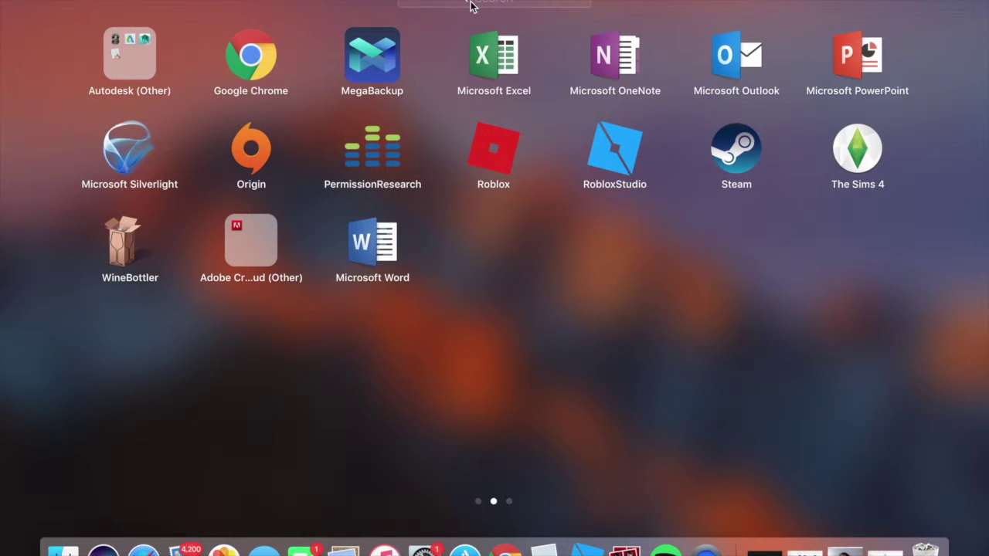
scroll(438, 142, "left", 5)
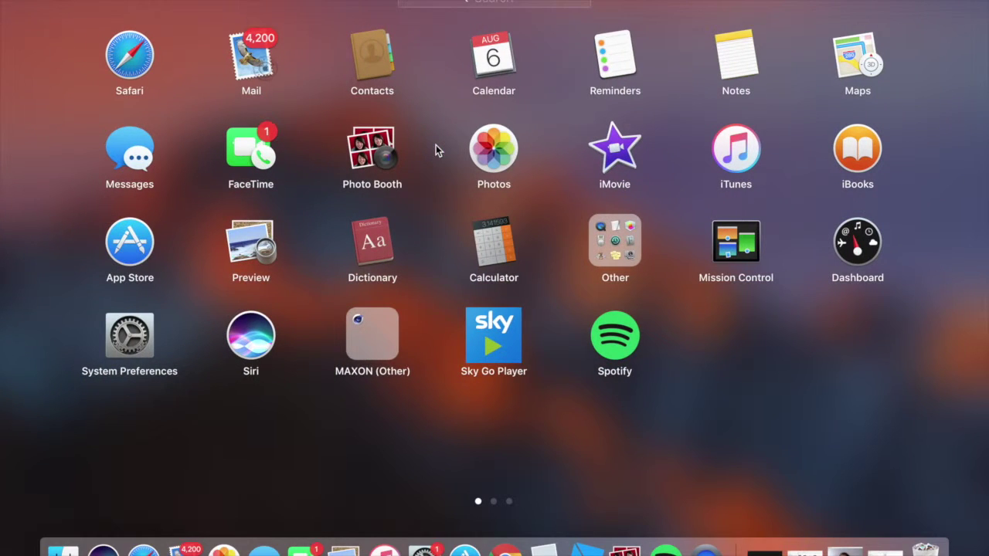
left_click(365, 317)
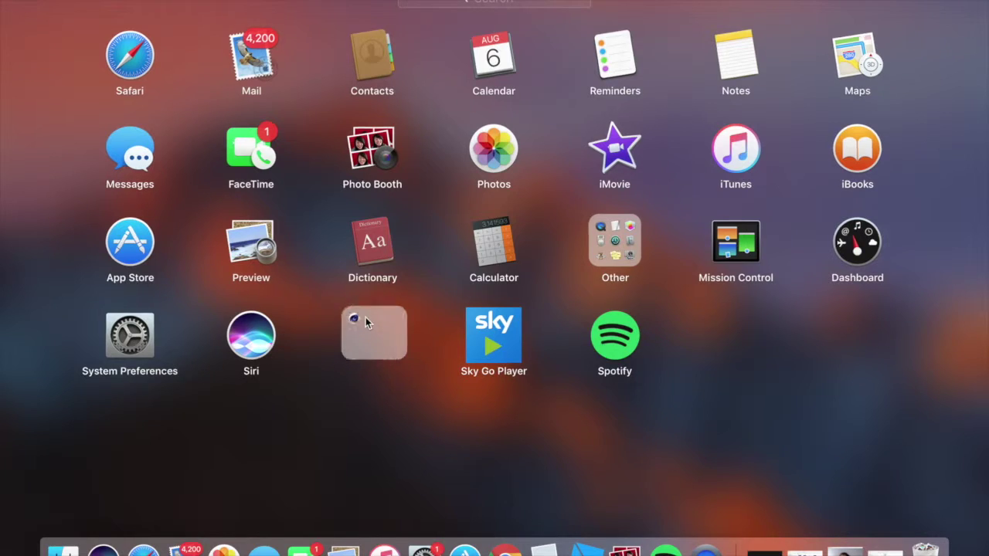
left_click(228, 433)
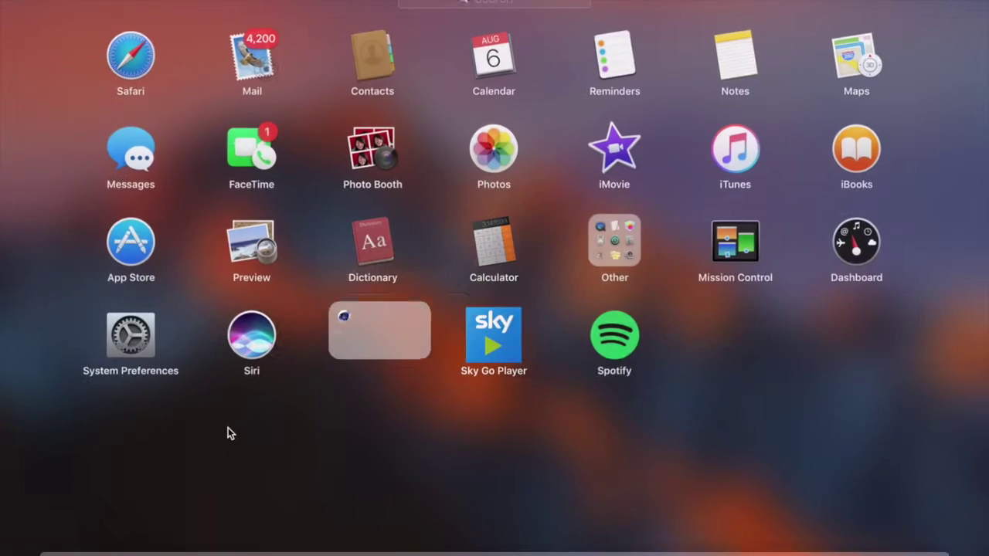
left_click(282, 446)
Play the Free 3D Intro #40 preview video and pause it once the intro has been shown.
scroll(496, 389, "down", 2)
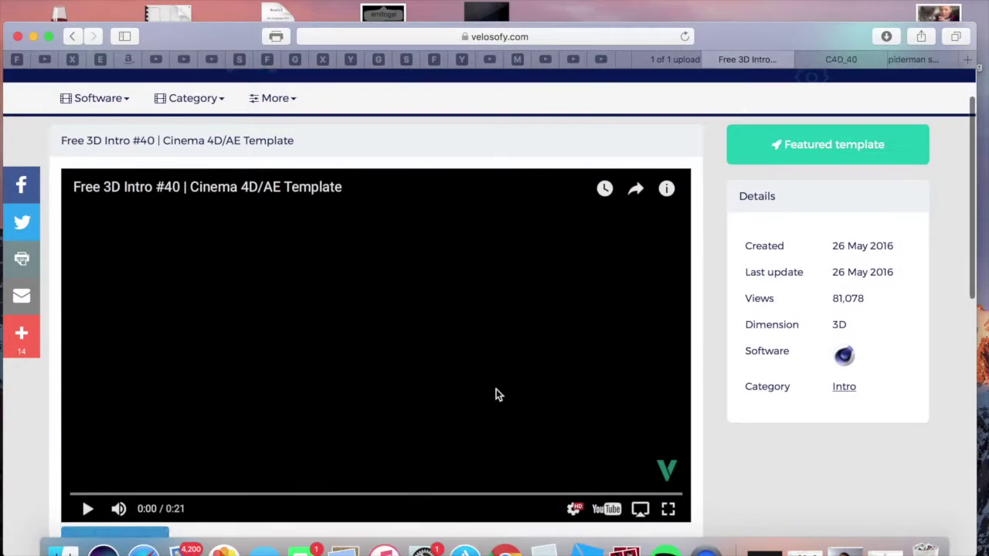
scroll(494, 390, "up", 2)
scroll(495, 390, "down", 3)
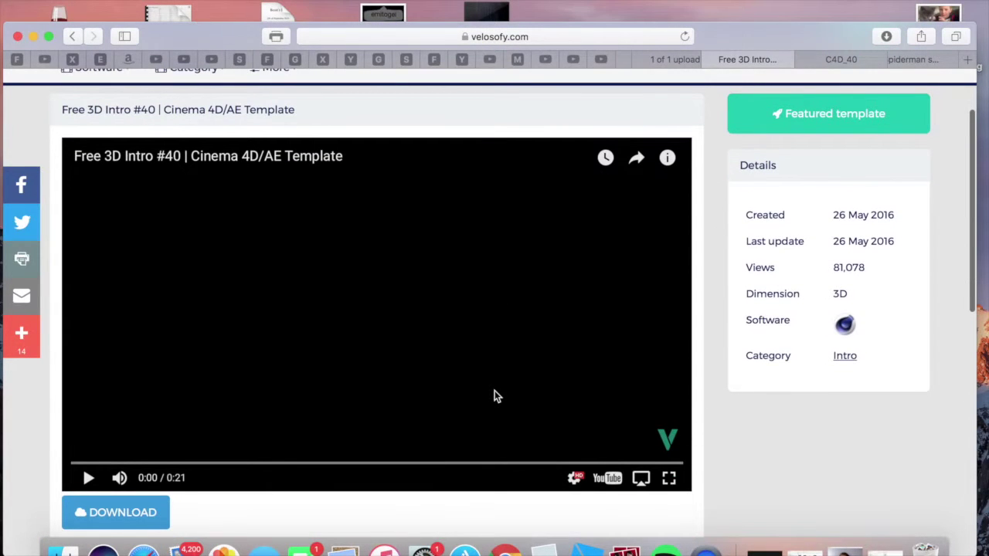
left_click(299, 317)
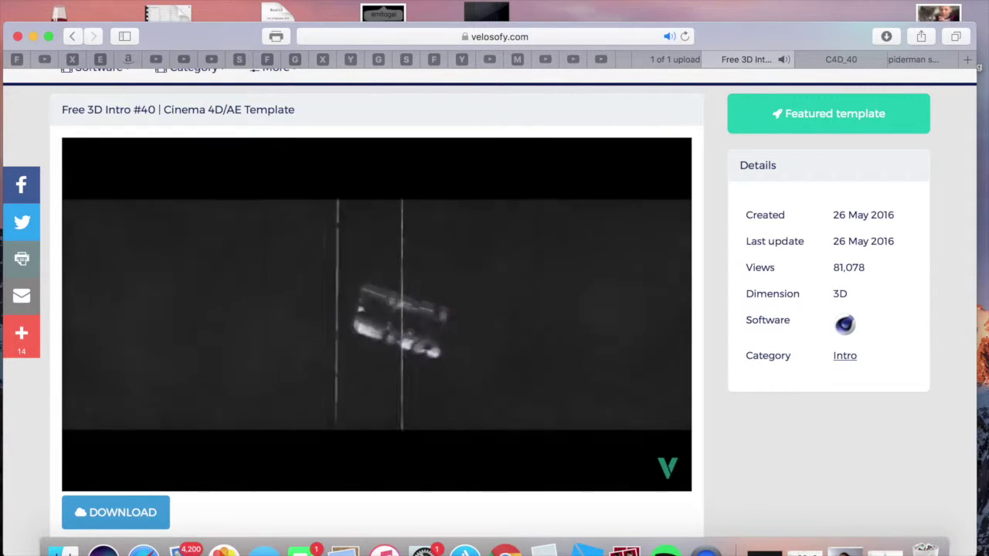
left_click(286, 331)
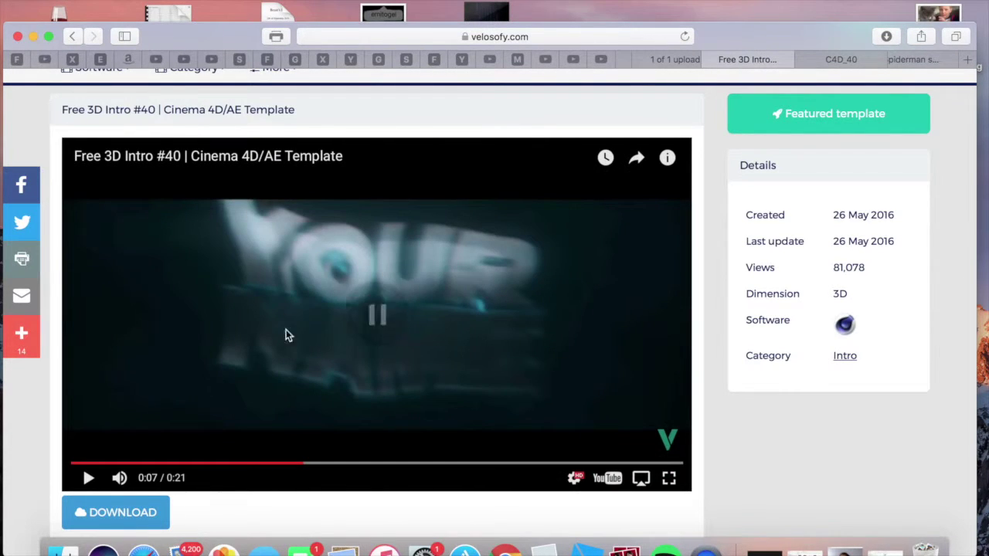
left_click(208, 384)
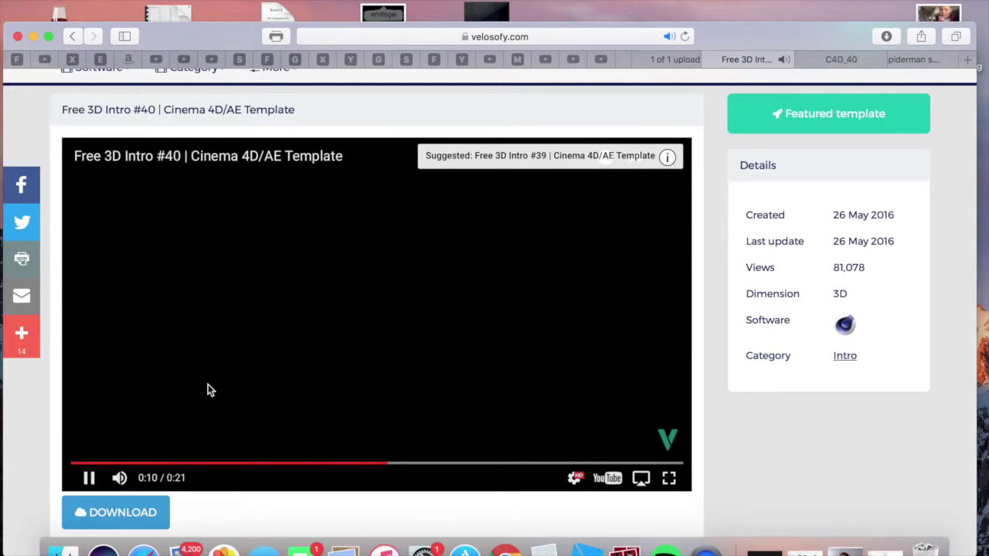
left_click(208, 384)
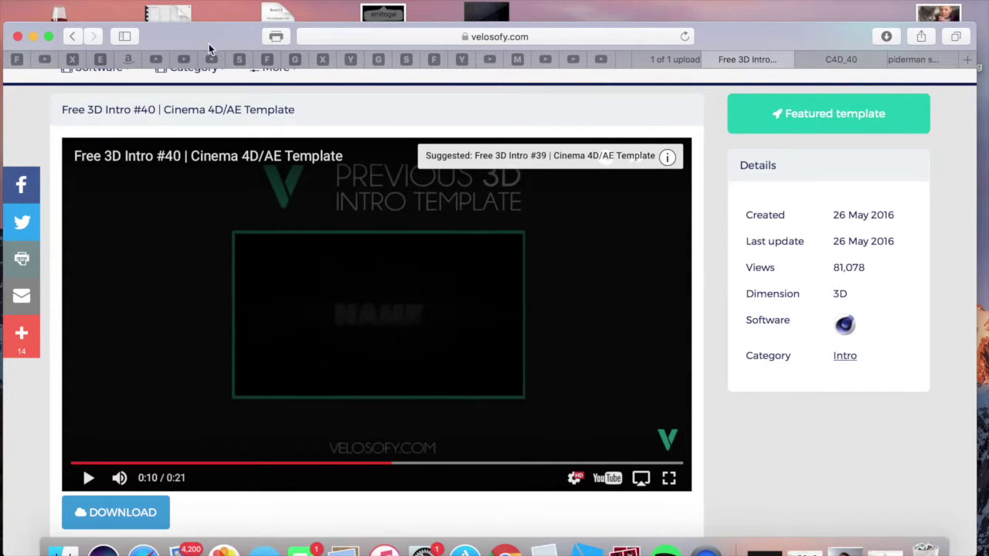
Minimize the browser and show the downloaded Template LETO(1000SUBS) folder in Finder, placing its window higher on the desktop.
left_click(33, 36)
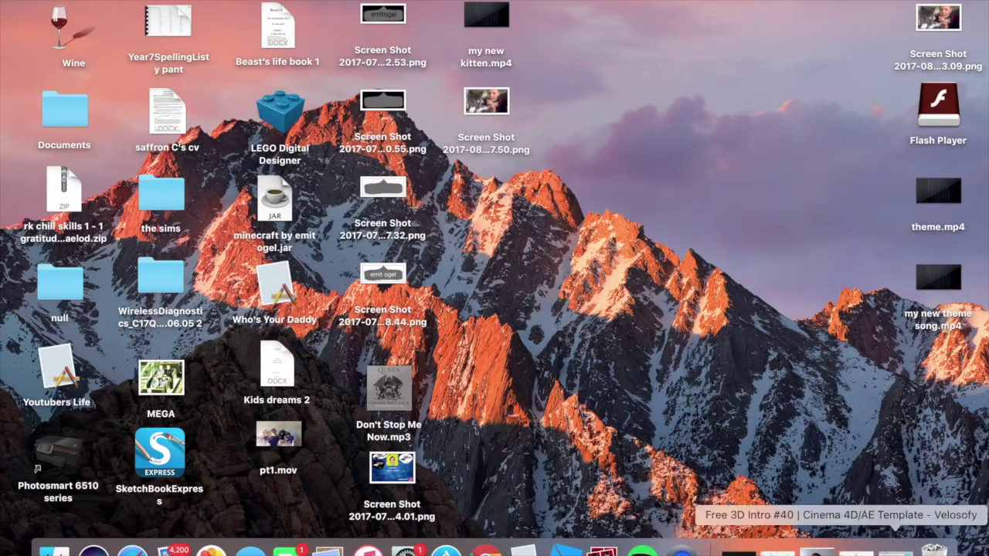
left_click(761, 550)
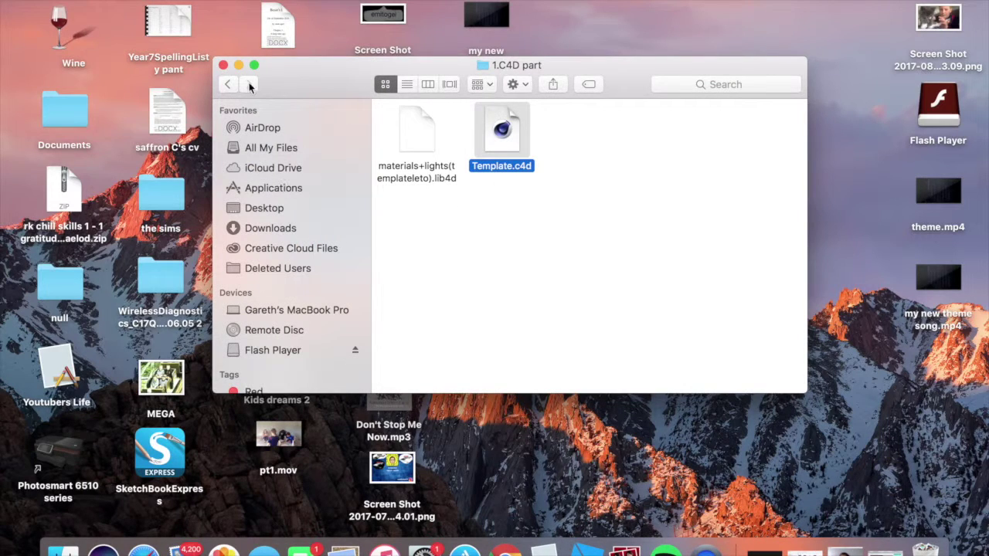
left_click(225, 84)
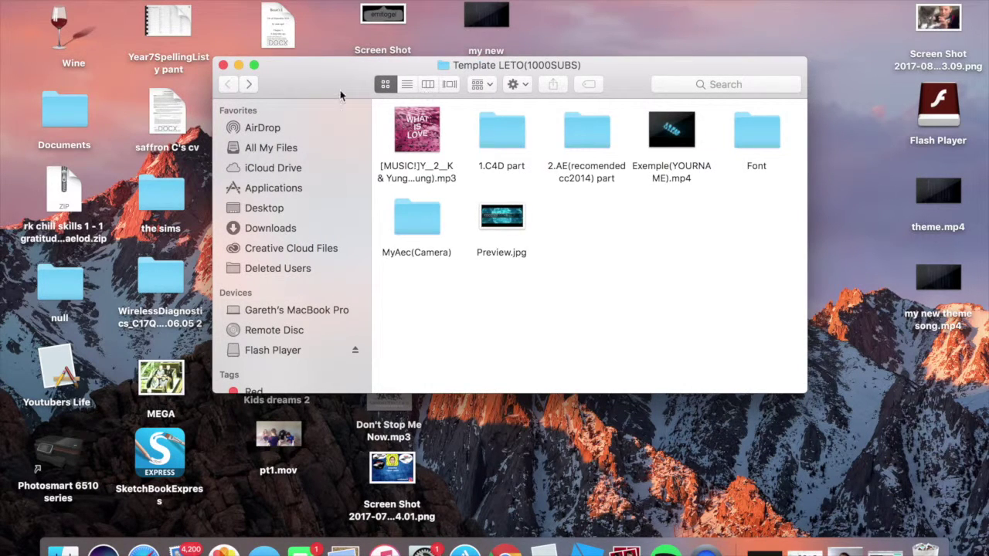
left_click_drag(331, 81, 282, 62)
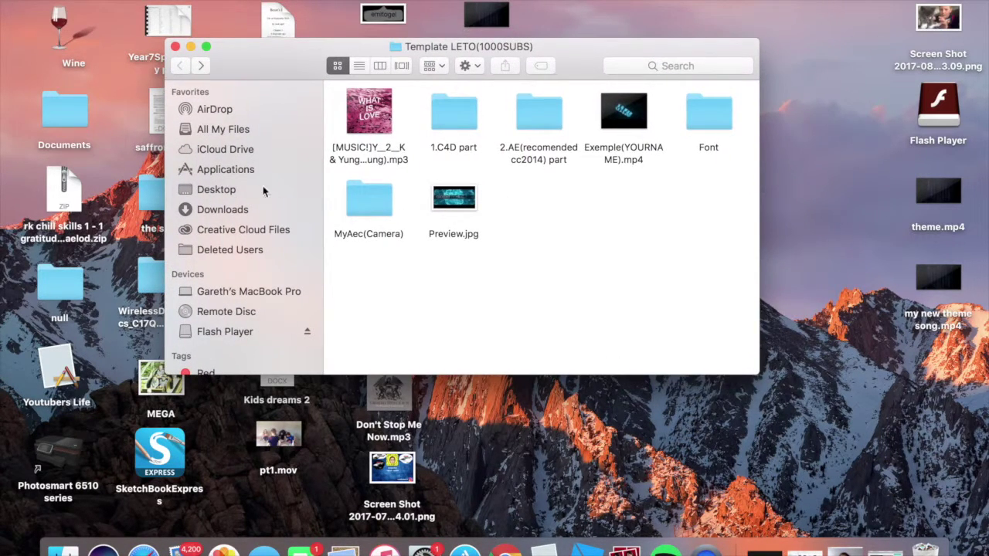
Play the template's music MP3 in iTunes, close the iTunes window and return to the template folder.
double_click(358, 153)
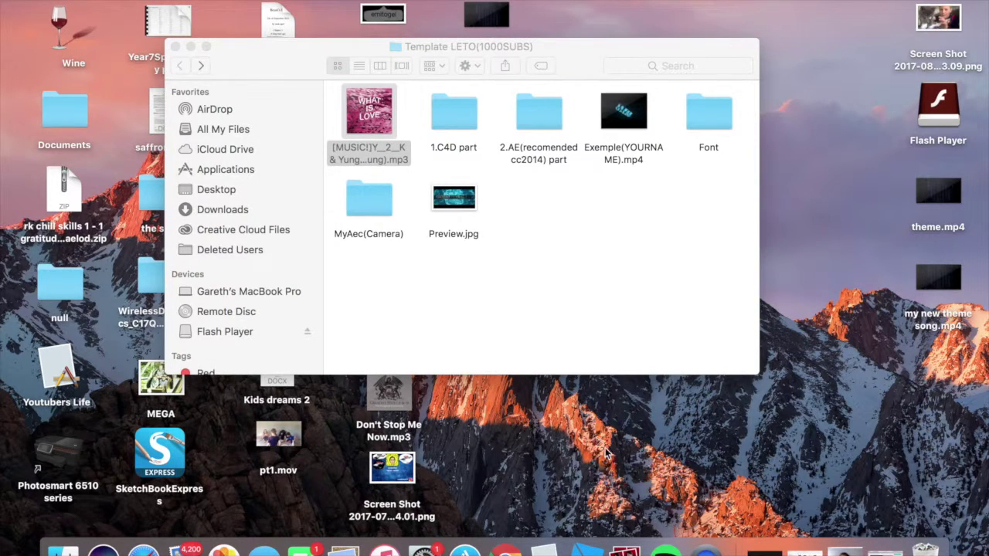
left_click(384, 550)
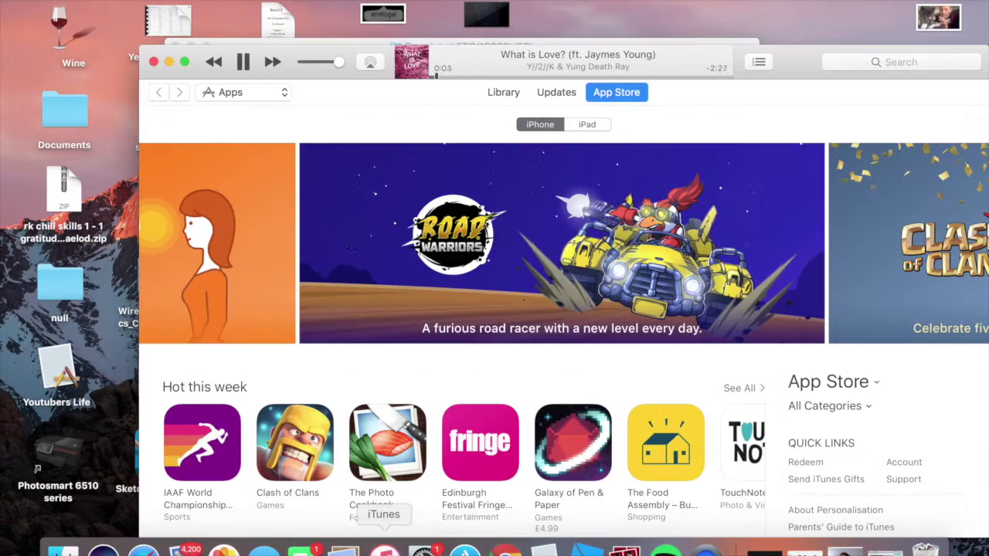
left_click(153, 61)
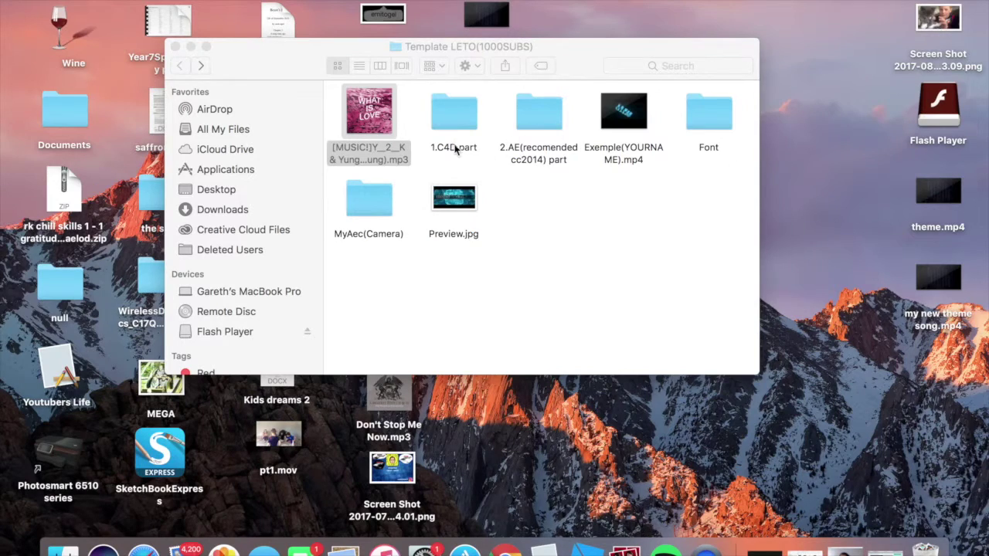
left_click(458, 147)
left_click(553, 231)
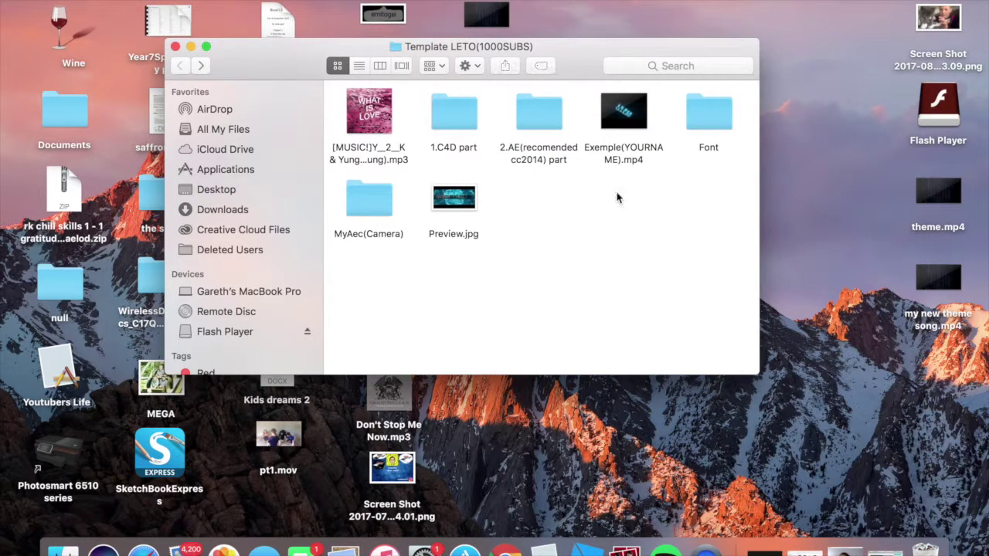
Play the example video Exemple(YOURNAME).mp4 from the template folder, skip ahead in it and close the player.
left_click(626, 151)
double_click(626, 151)
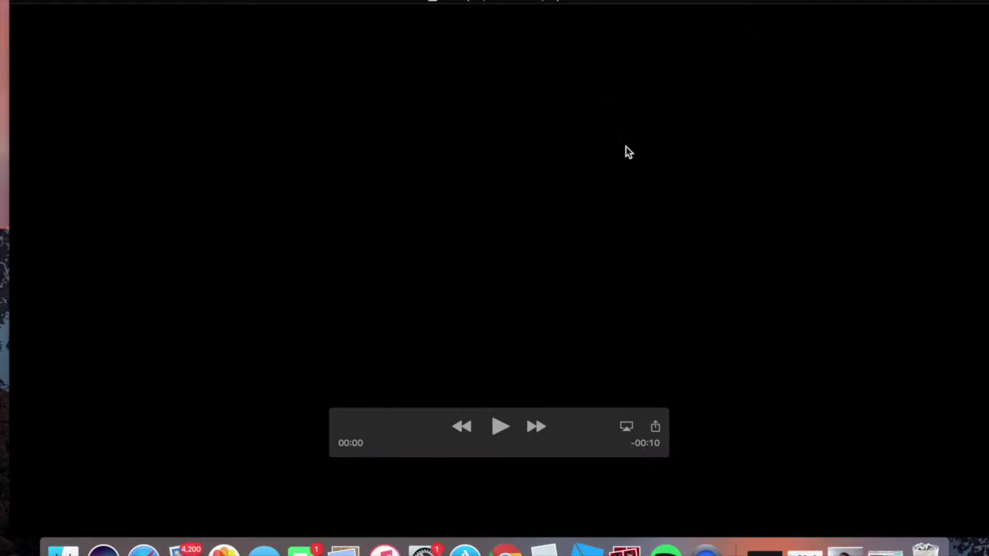
left_click(499, 425)
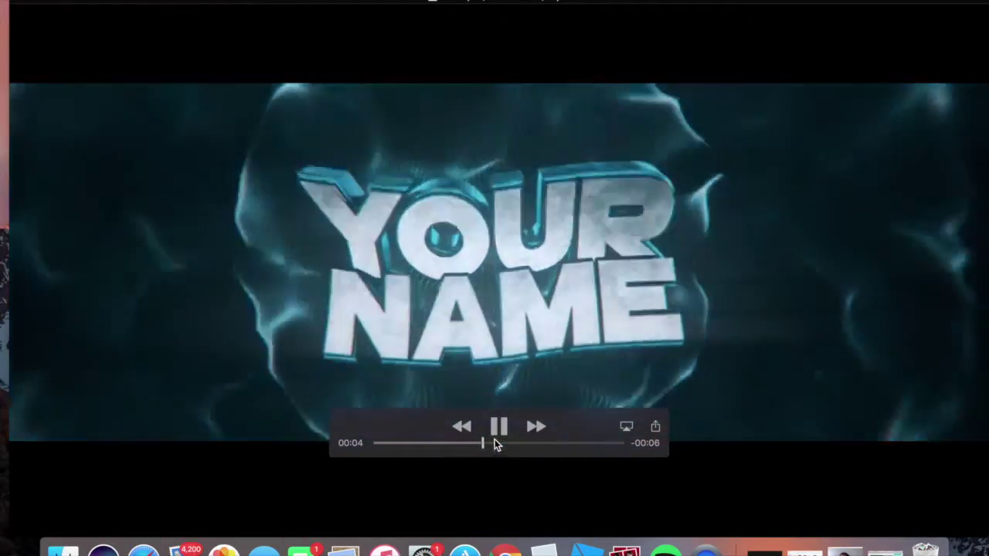
left_click_drag(495, 443, 523, 440)
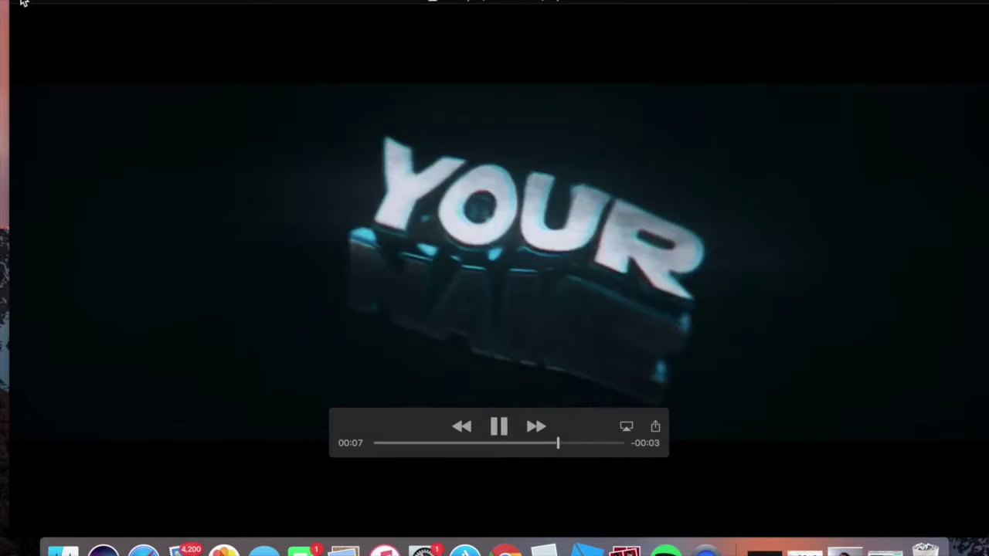
key("super+w")
left_click(538, 323)
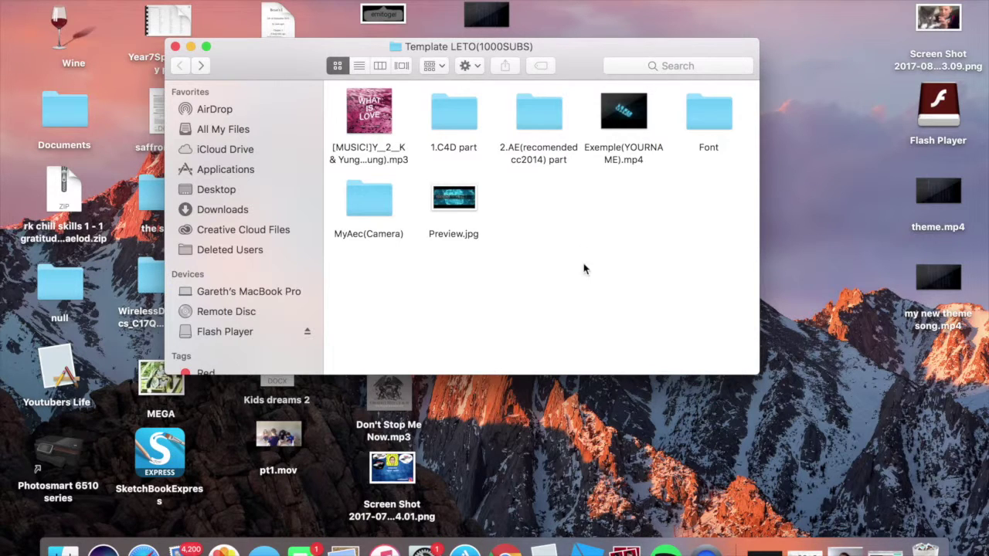
View the template's Preview.jpg image and close it, and open the MyAec(Camera) folder.
double_click(468, 205)
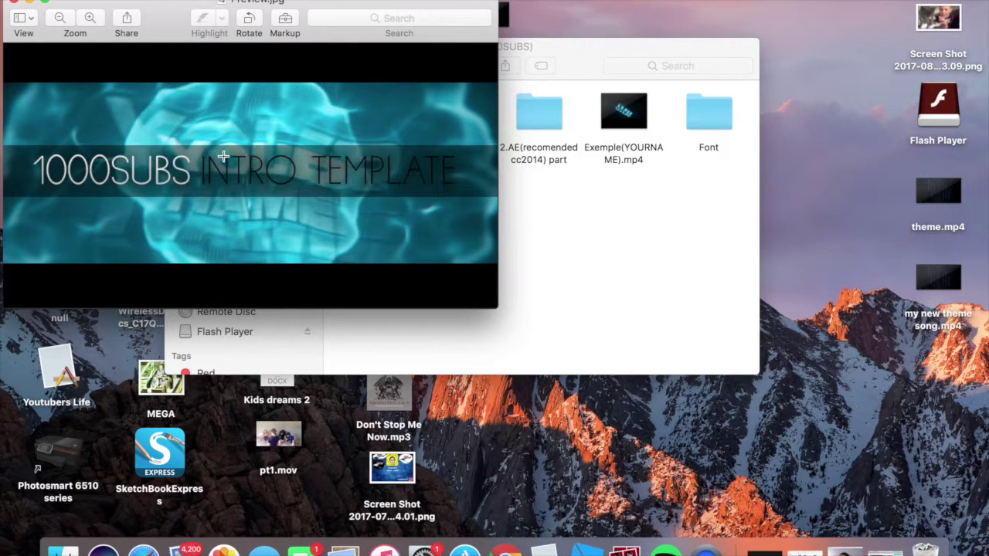
left_click(13, 3)
left_click(415, 283)
left_click(377, 238)
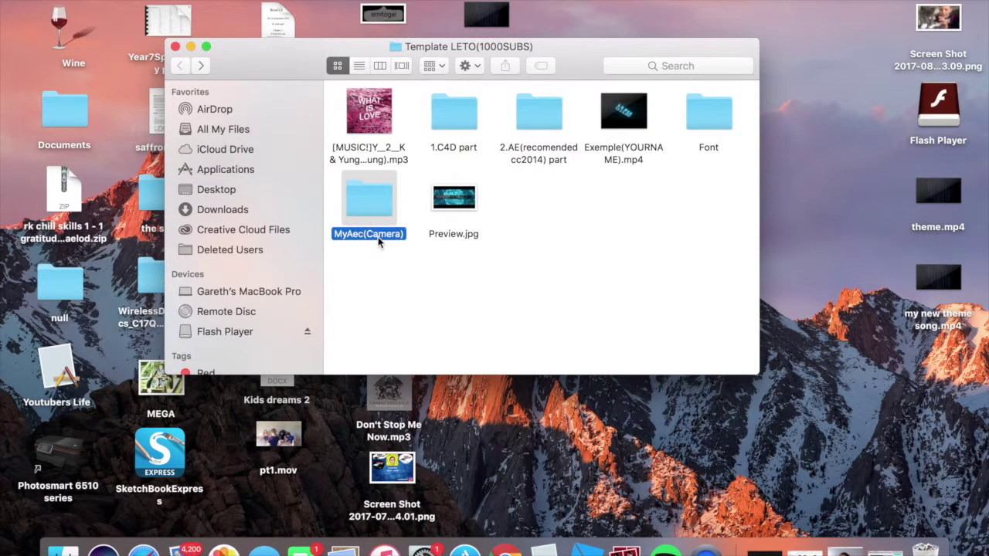
double_click(378, 238)
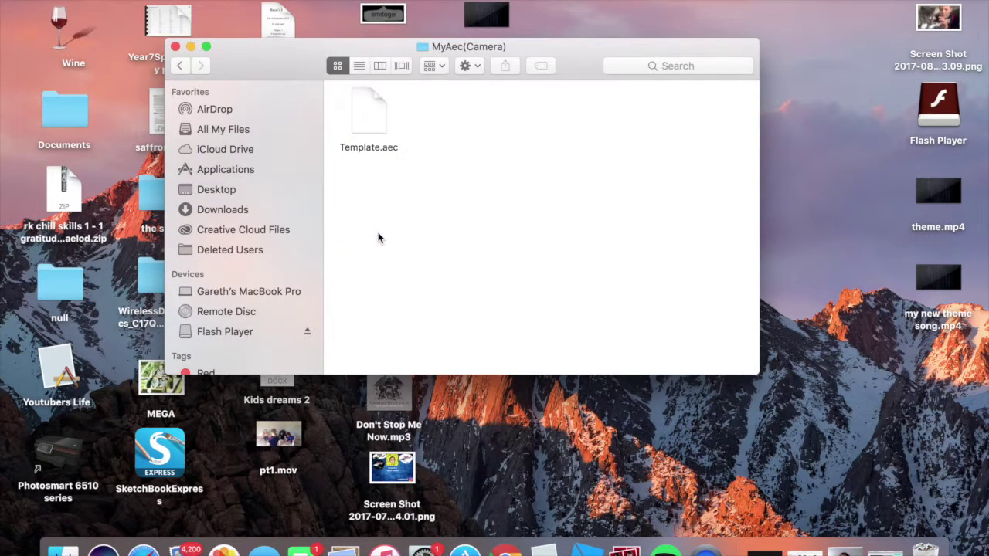
View the contents of the template's Font folder and return to the Template LETO(1000SUBS) folder.
left_click(181, 66)
double_click(704, 155)
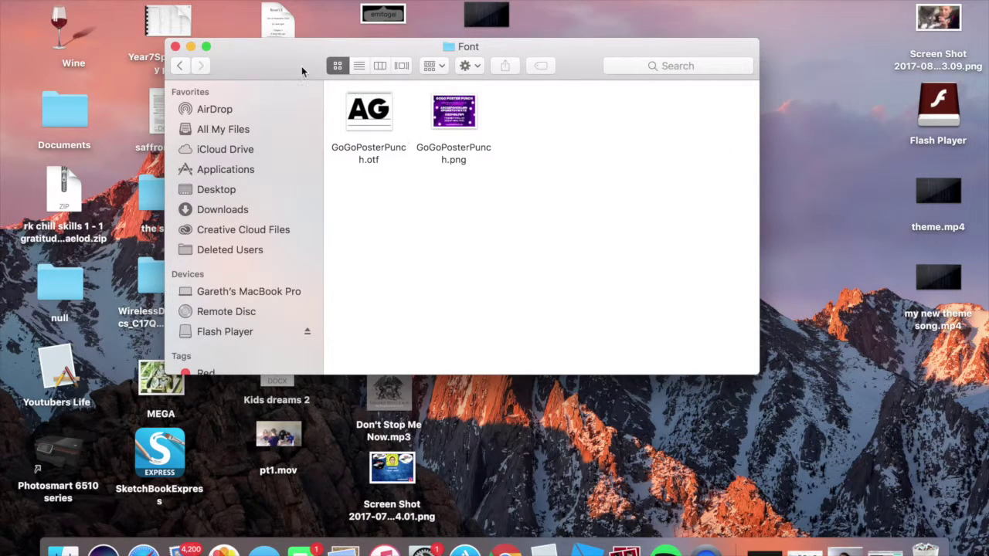
left_click(181, 66)
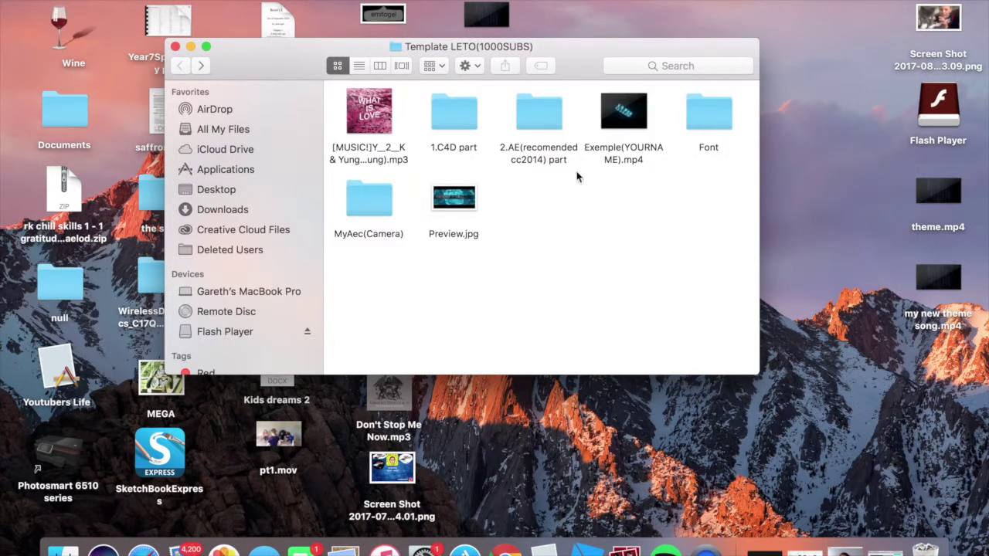
Open Template.c4d from the 1.C4D part folder in Cinema 4D and dismiss the demo activation and User Participation Program windows.
double_click(453, 151)
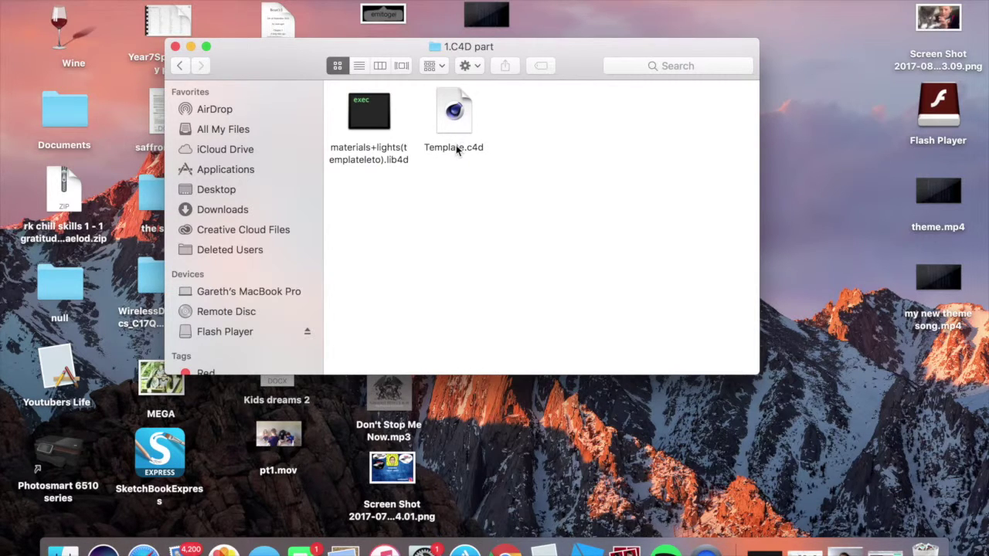
double_click(454, 147)
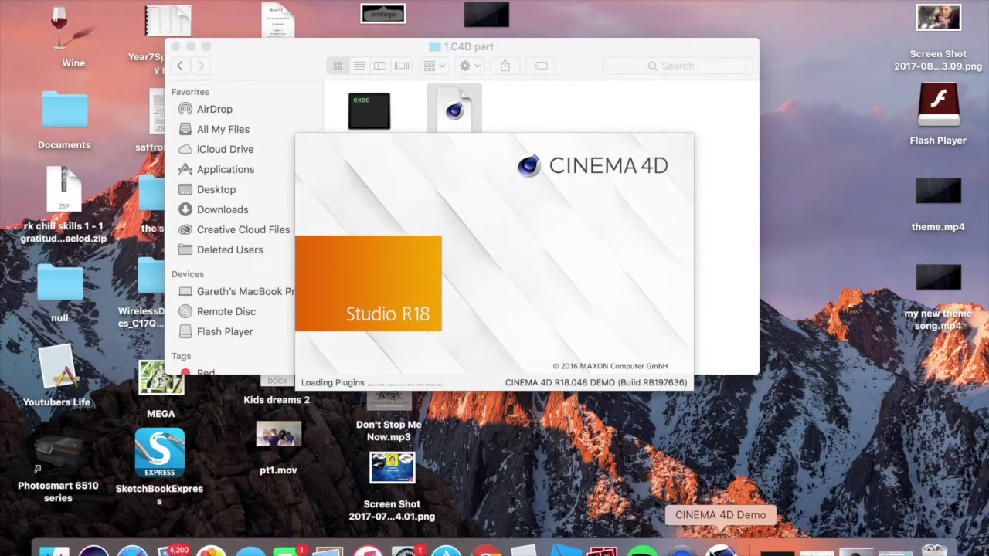
left_click(191, 46)
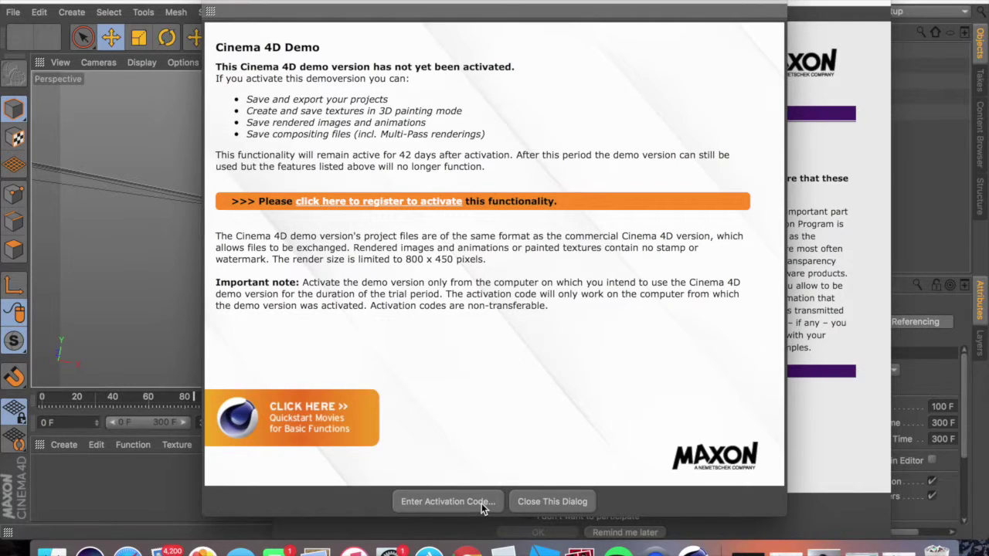
left_click(212, 6)
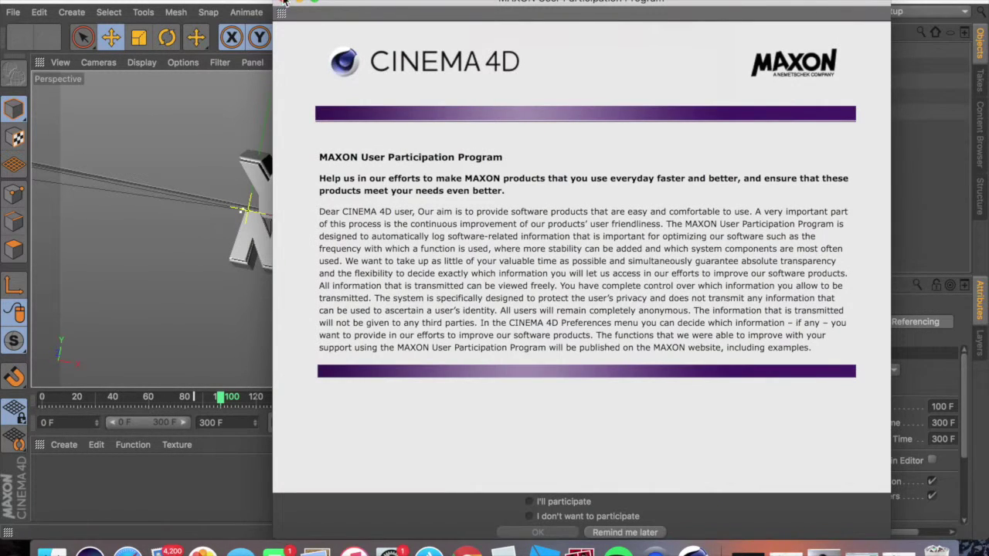
left_click(284, 3)
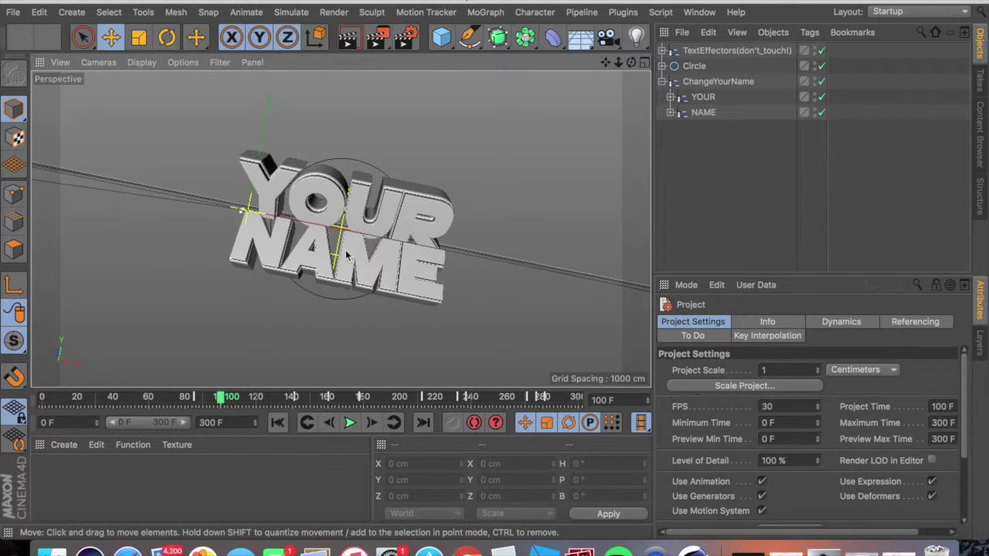
Preview the beginning of the template animation from frame 0, stop playback and advance the timeline to frame 134.
left_click_drag(224, 397, 22, 400)
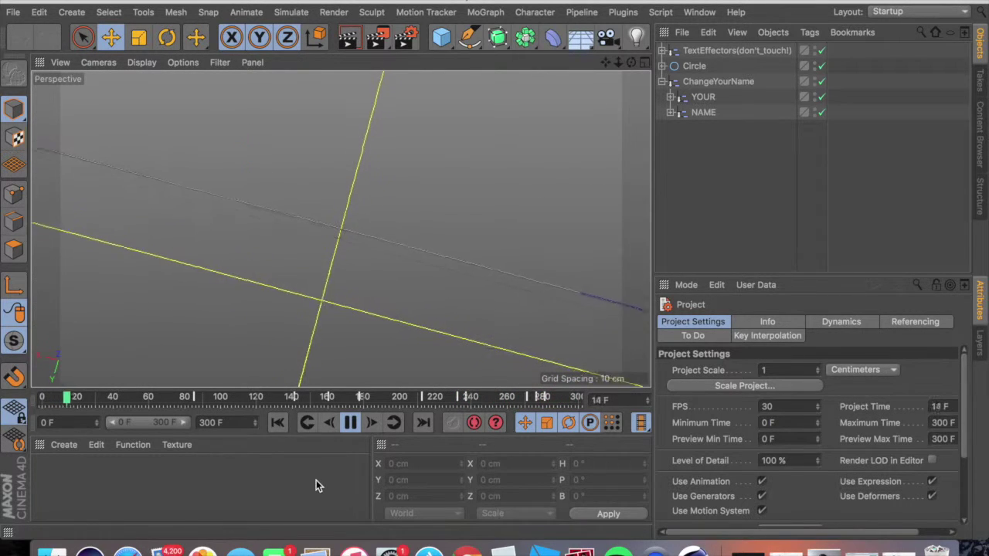
key("F8")
left_click_drag(82, 398, 281, 424)
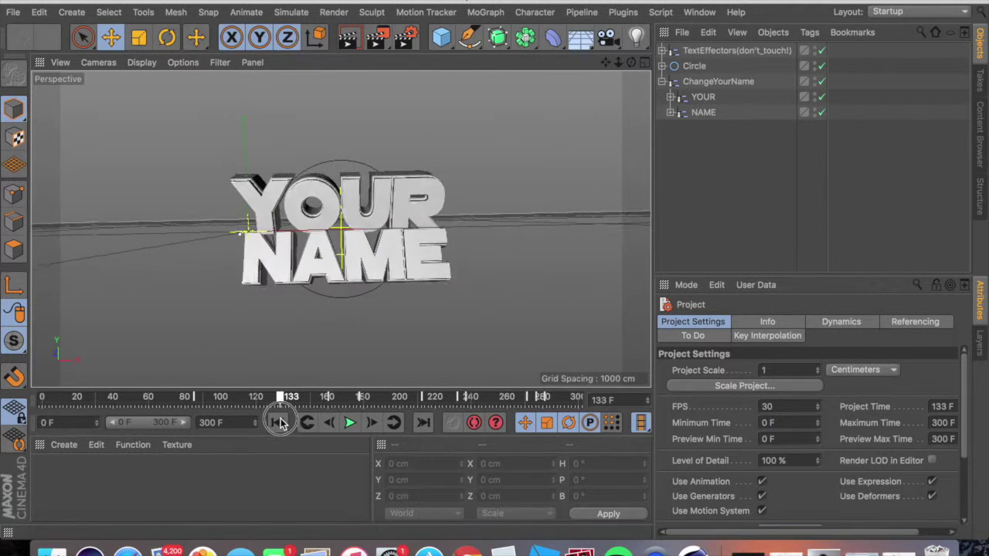
Replace the text of both MoText objects in the YOUR line with lowercase "emit".
left_click(379, 217)
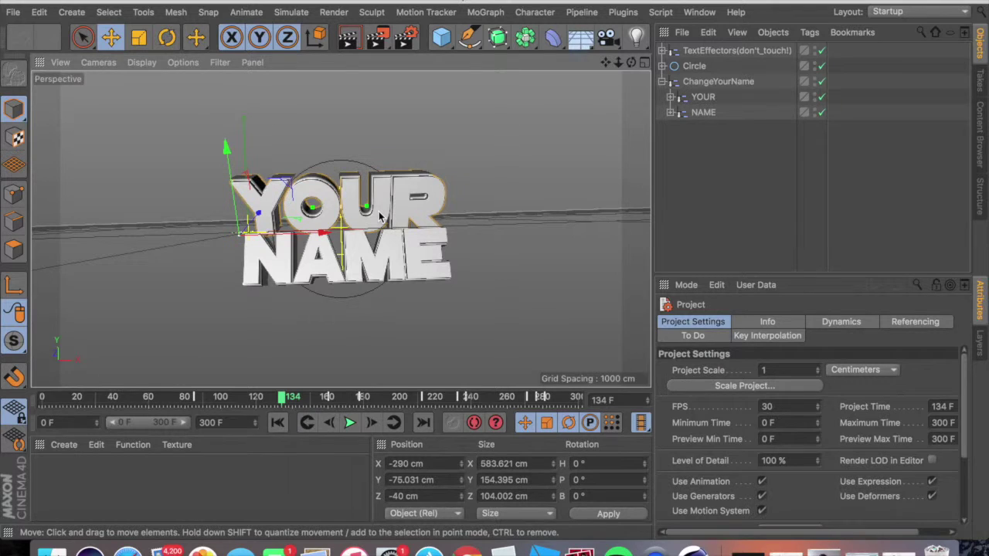
left_click_drag(799, 394, 645, 400)
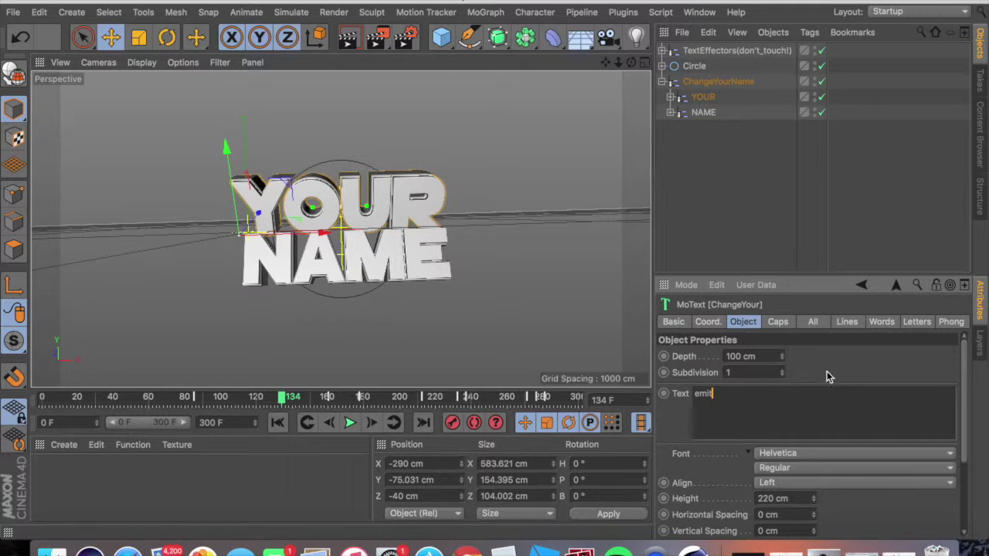
type("emit")
key("super+z")
left_click(755, 411)
key("super+a")
type("emit")
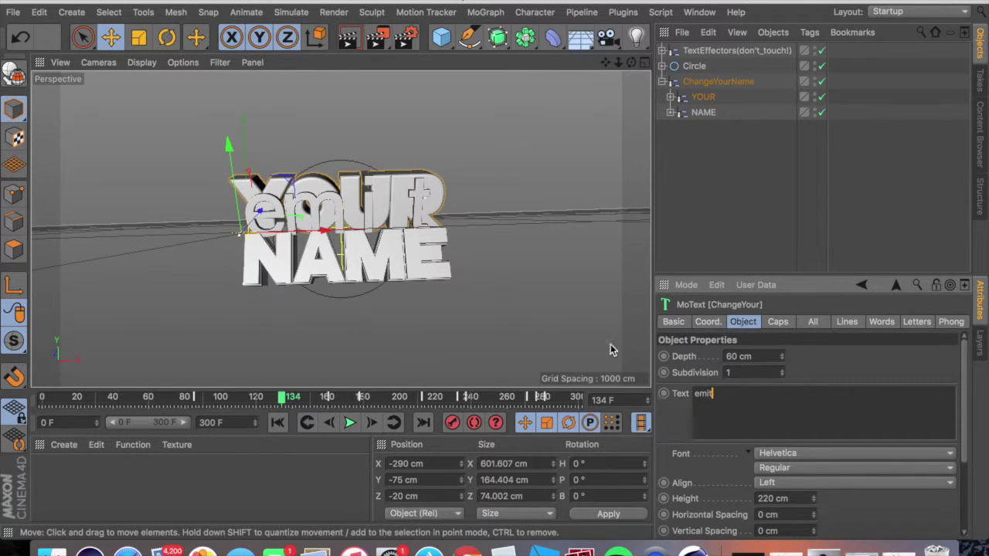
left_click(523, 272)
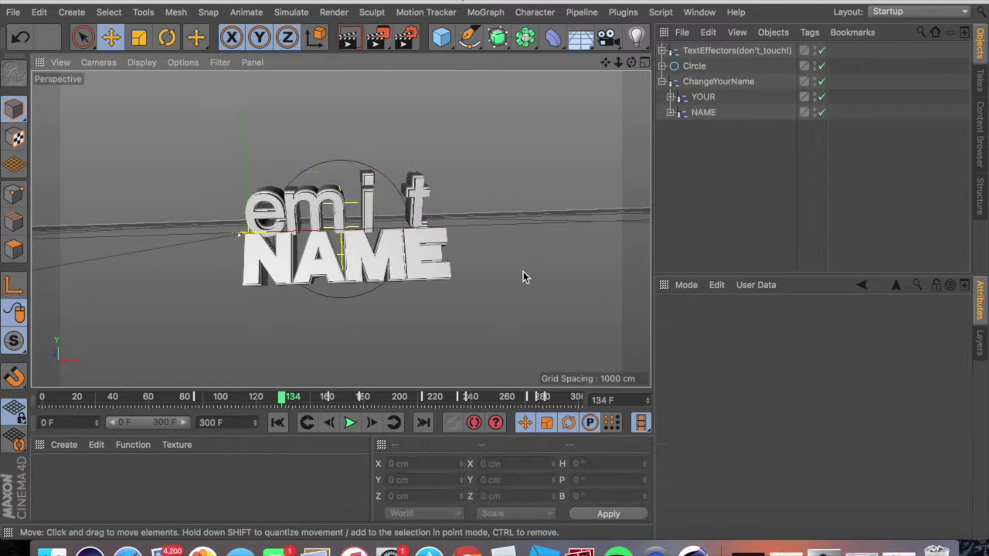
Set the text of both MoText objects in the upper line to uppercase "EMIT".
left_click(415, 209)
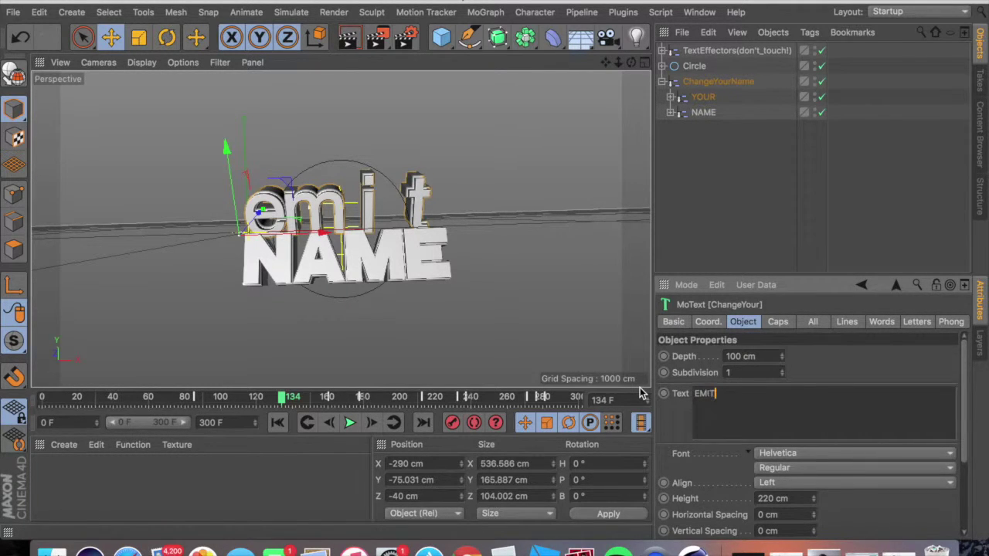
left_click(478, 260)
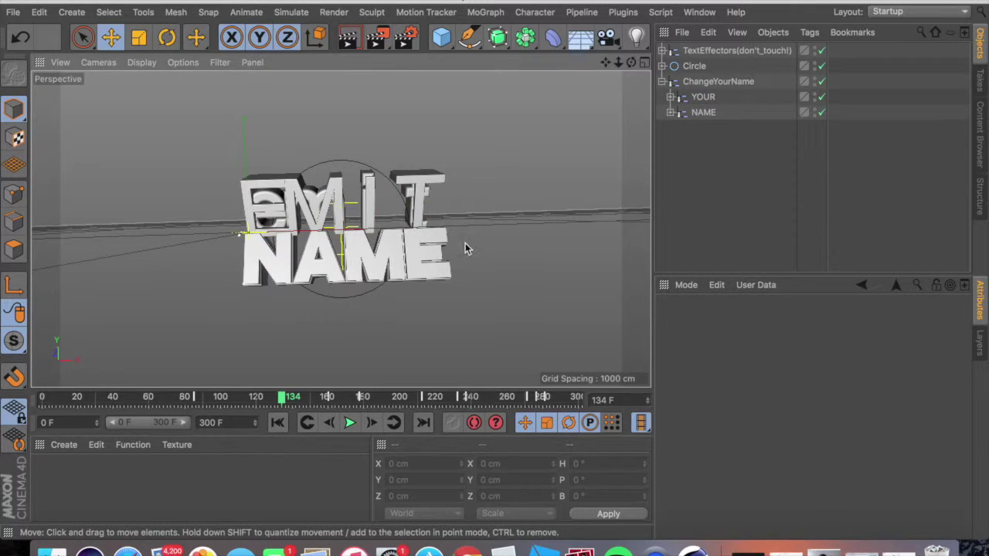
left_click(412, 200)
left_click(745, 403)
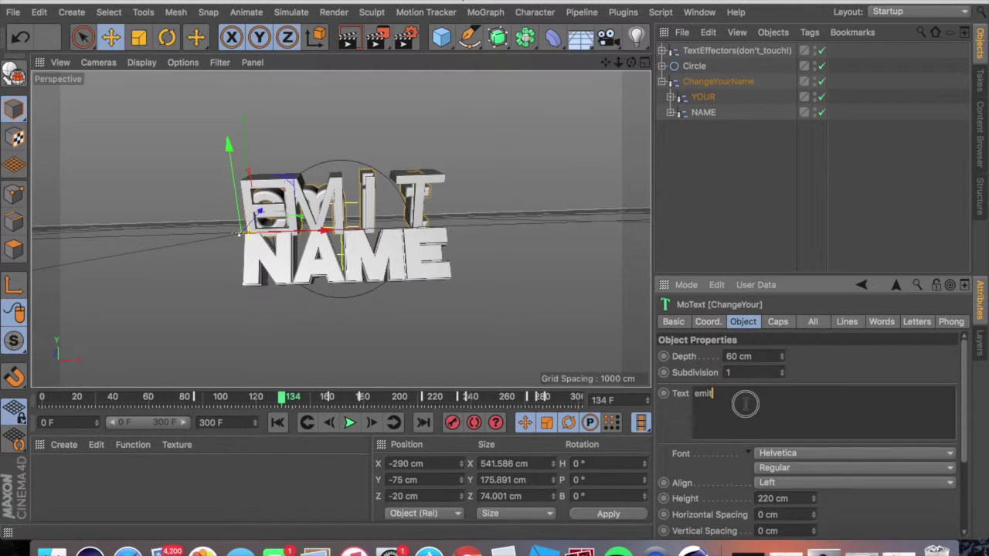
type("EMIT")
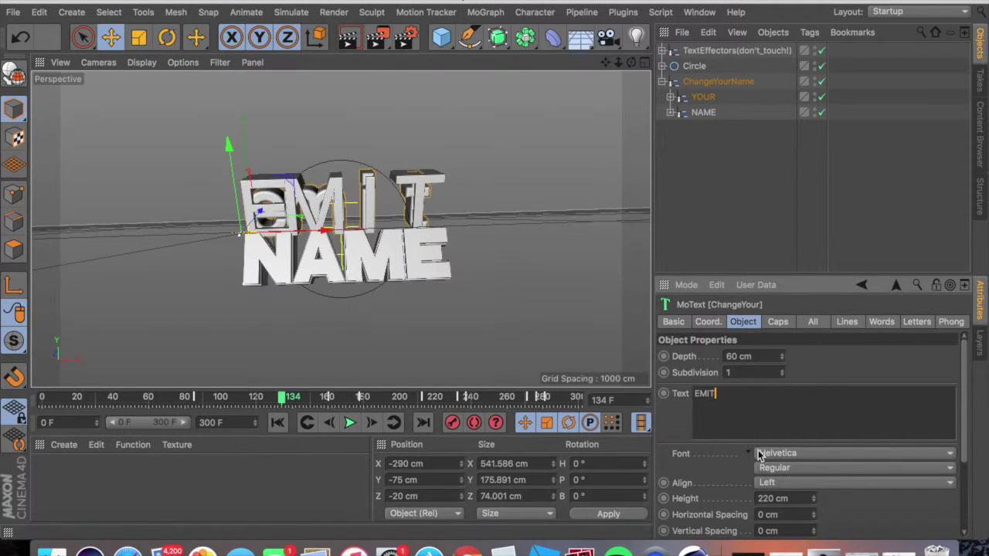
left_click(484, 306)
Replace the text of both MoText objects in the NAME line with "OGEL".
left_click(407, 276)
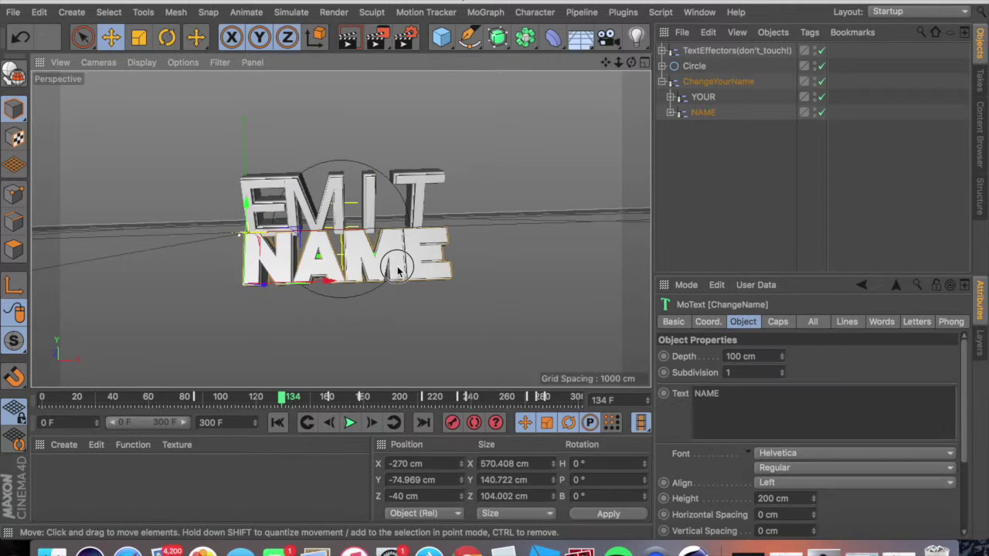
double_click(763, 395)
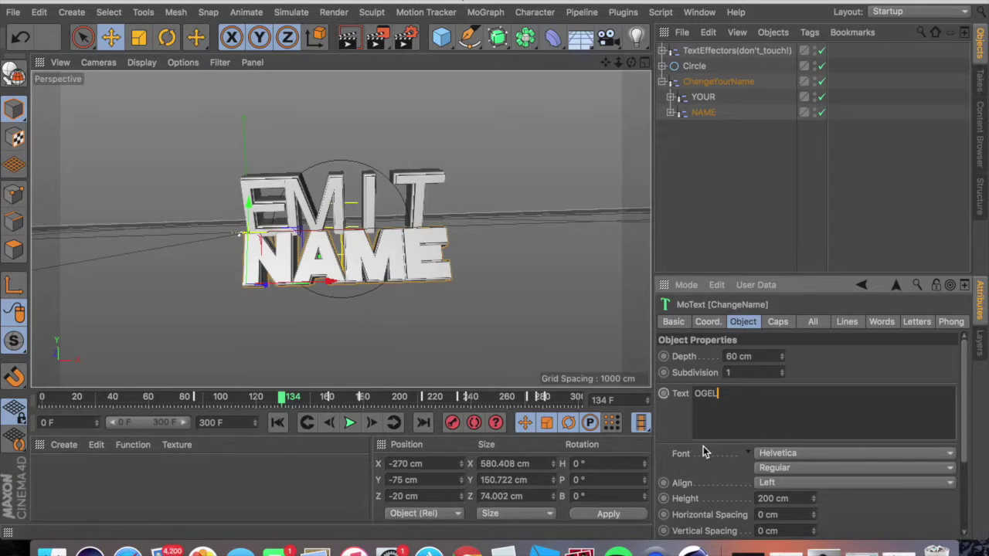
type("OGEL")
left_click(495, 311)
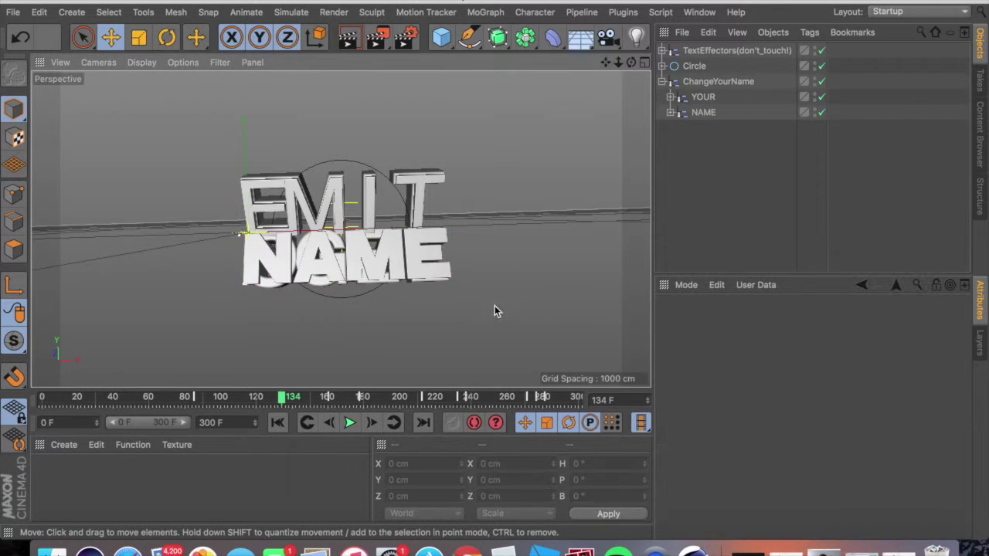
left_click(435, 247)
double_click(668, 408)
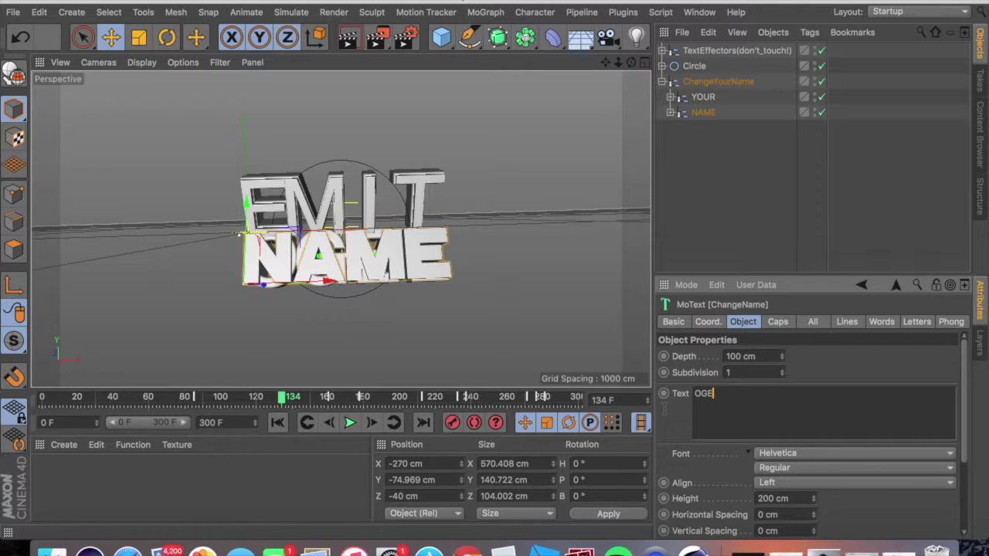
left_click(502, 311)
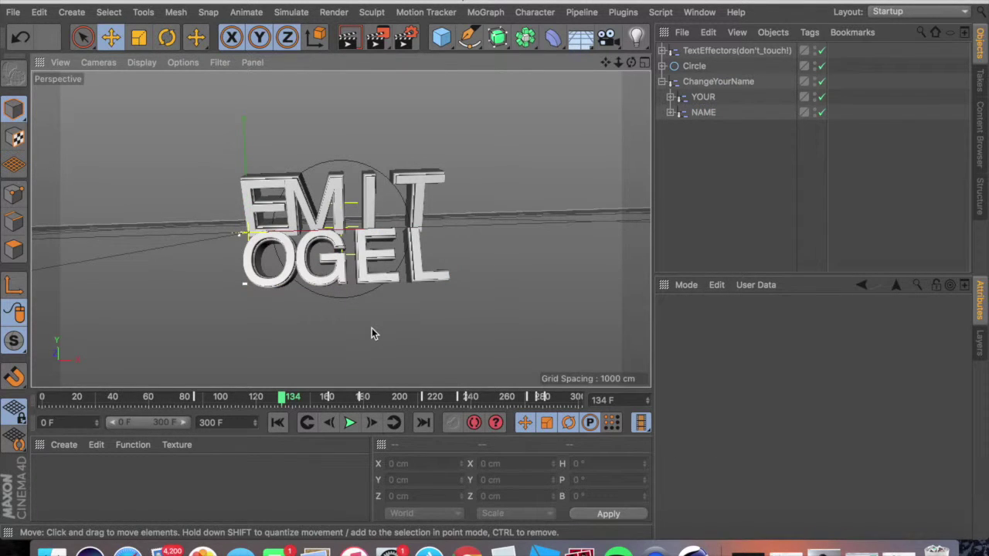
Play the animation with the edited text from frame 0 and stop it at frame 49.
left_click_drag(292, 399, 38, 405)
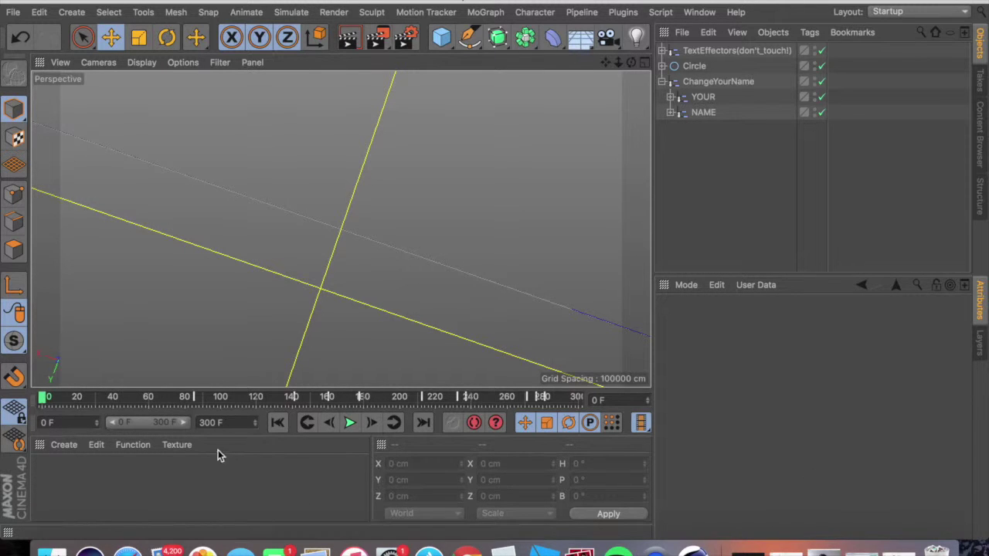
key("F8")
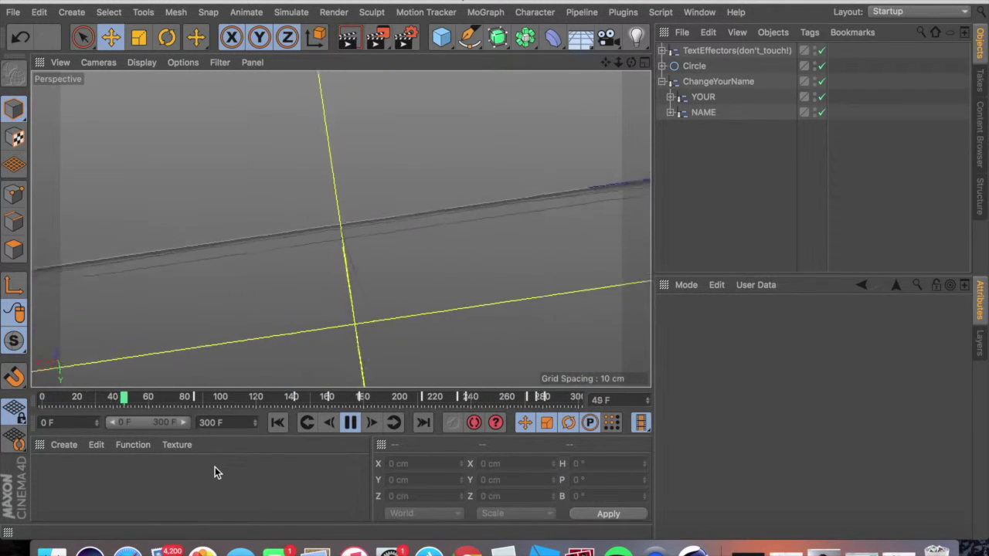
key("F8")
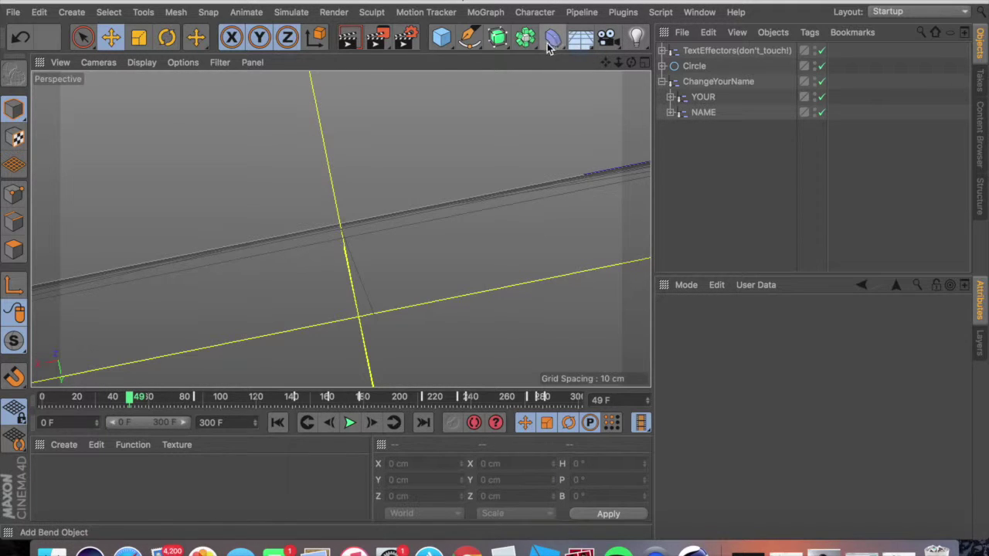
Browse the Pen tool's spline options and switch to the Live Selection tool.
left_click(474, 39)
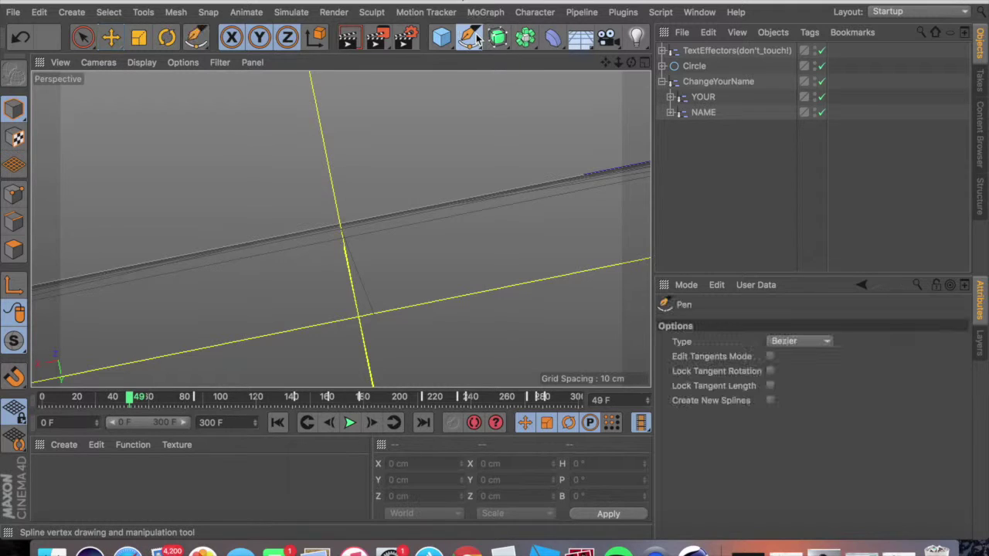
left_click_drag(477, 39, 594, 128)
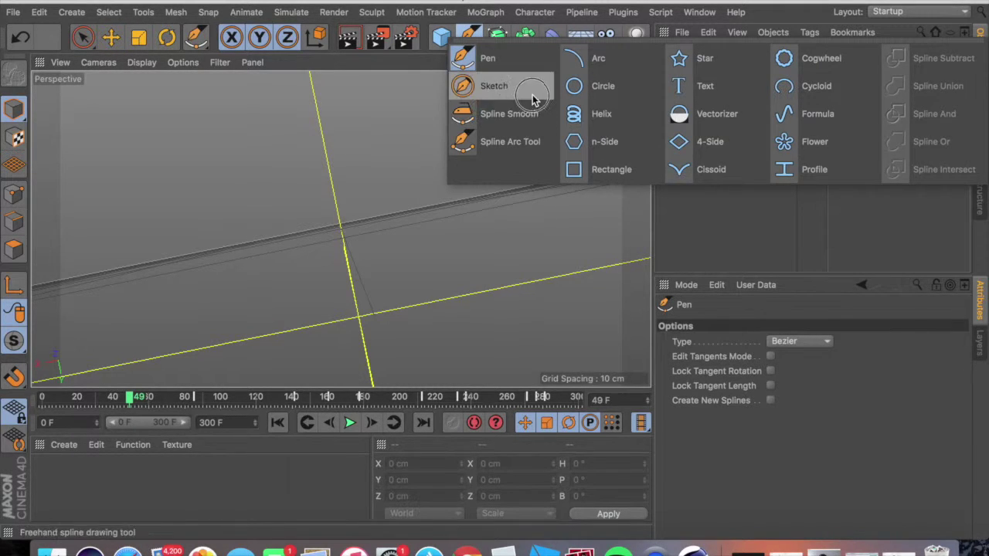
left_click(471, 36)
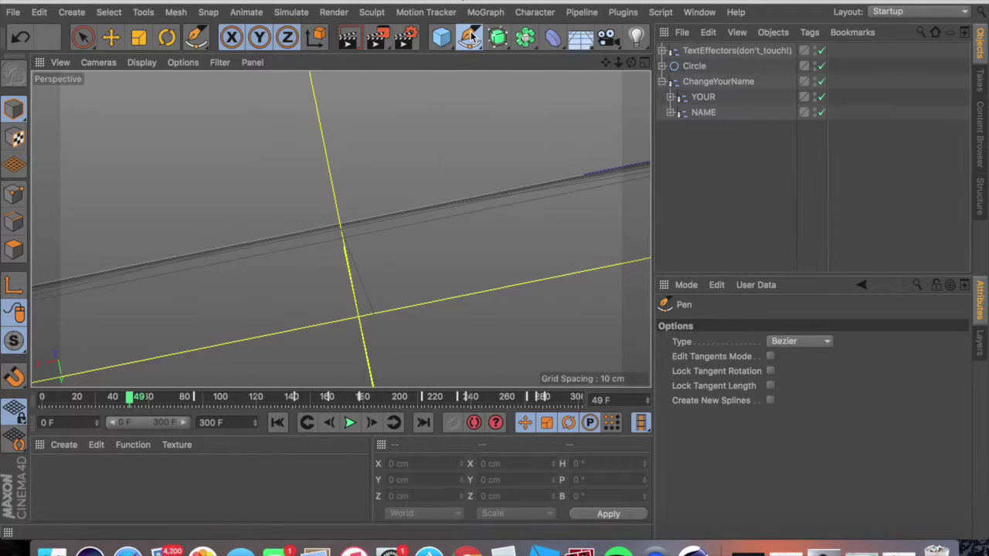
left_click(82, 38)
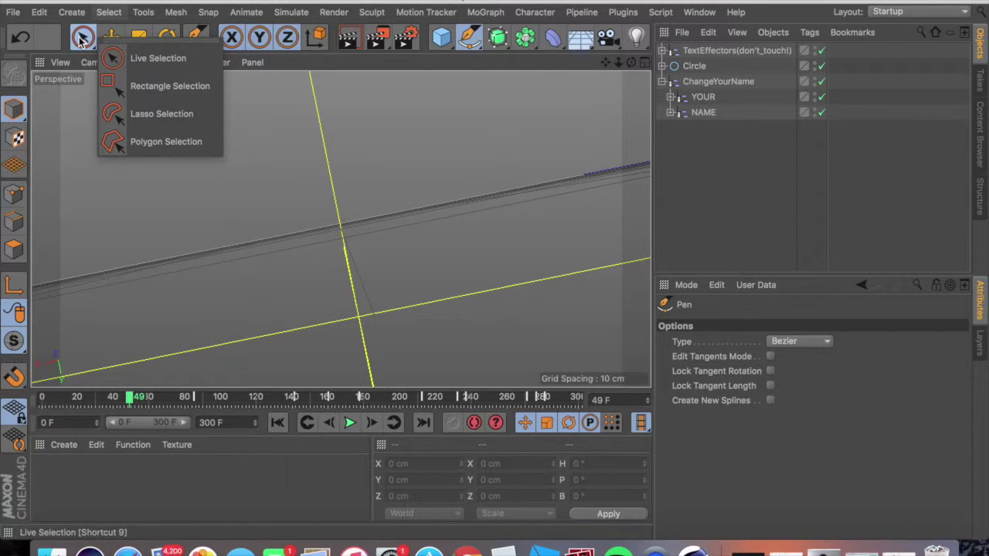
left_click(83, 38)
left_click(83, 39)
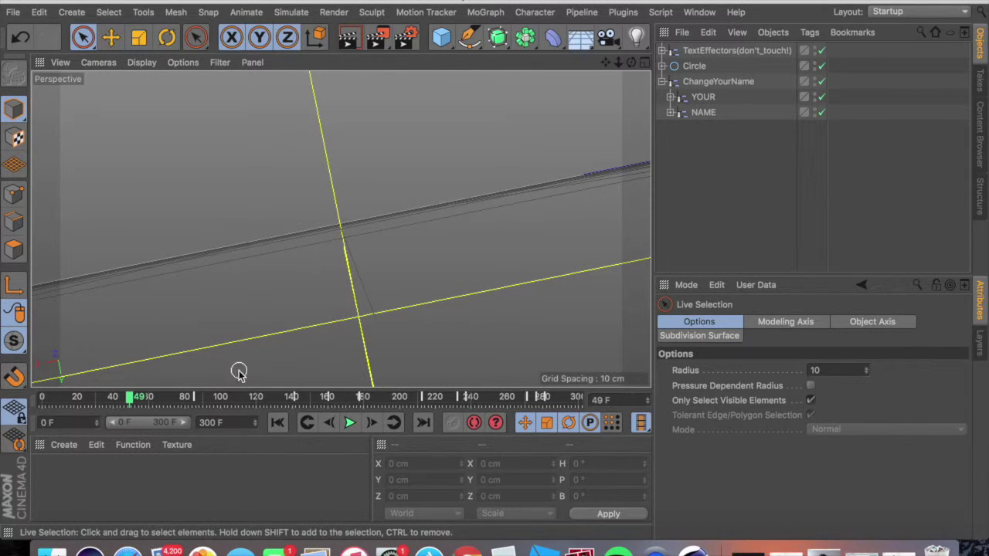
Move the timeline to frame 117, switch to 3D Painting Mode and look through the Brush settings.
mouse_move(249, 398)
left_mouse_down()
mouse_move(283, 398)
mouse_move(249, 400)
mouse_move(260, 398)
left_mouse_up()
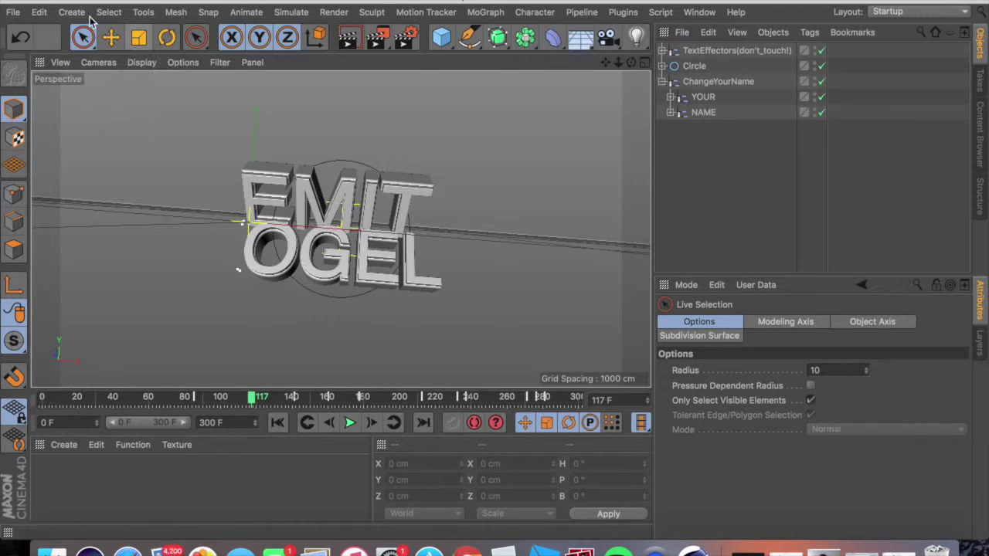
left_click(145, 12)
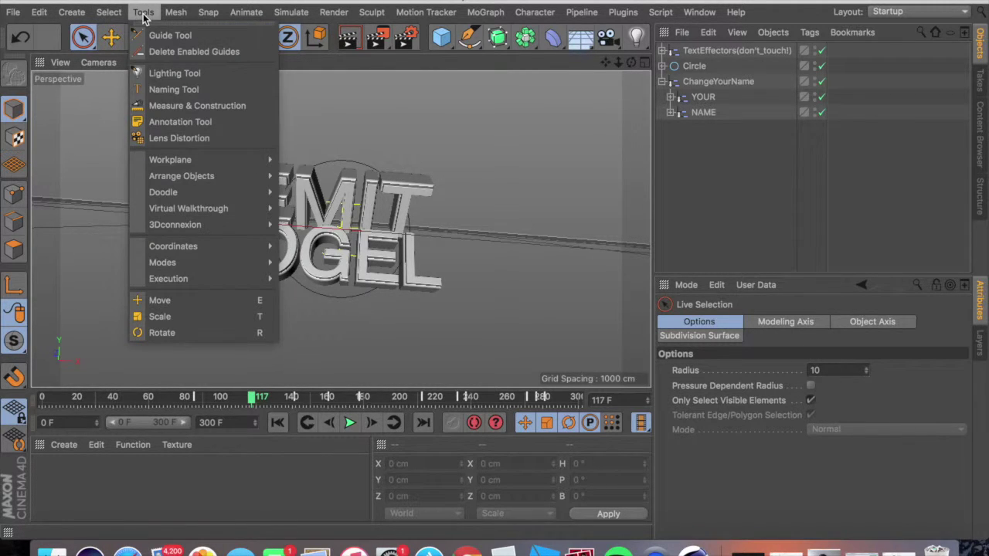
mouse_move(162, 262)
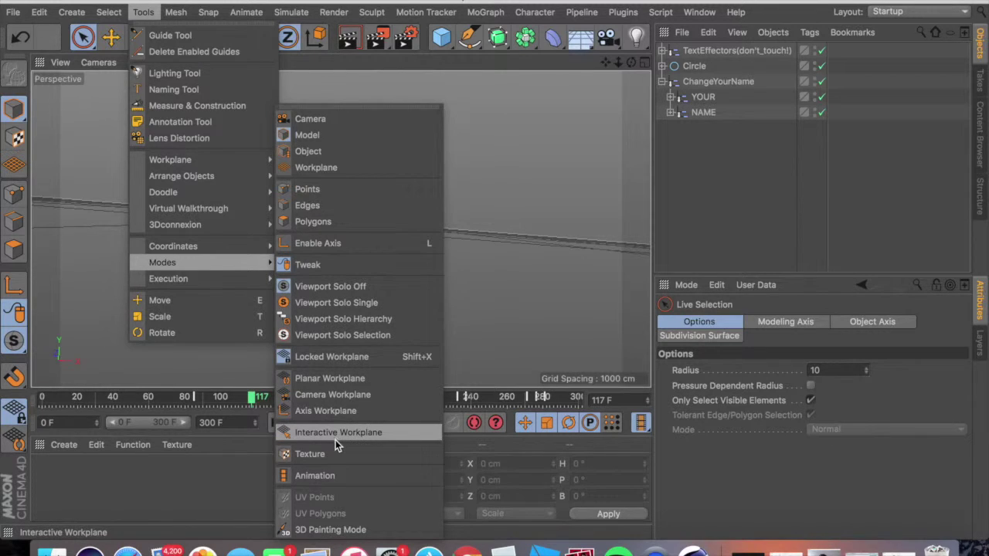
left_click(328, 530)
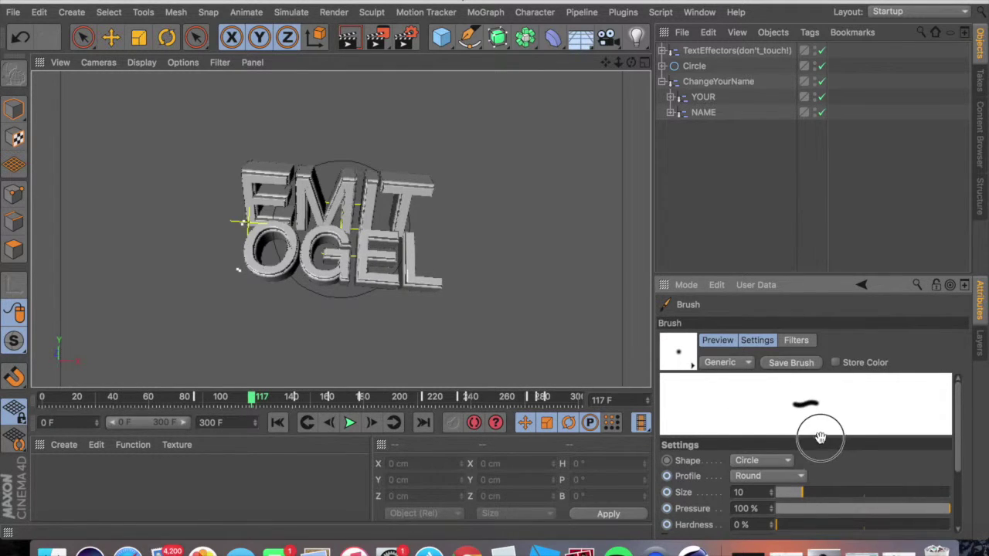
scroll(821, 433, "down", 2)
scroll(789, 407, "down", 2)
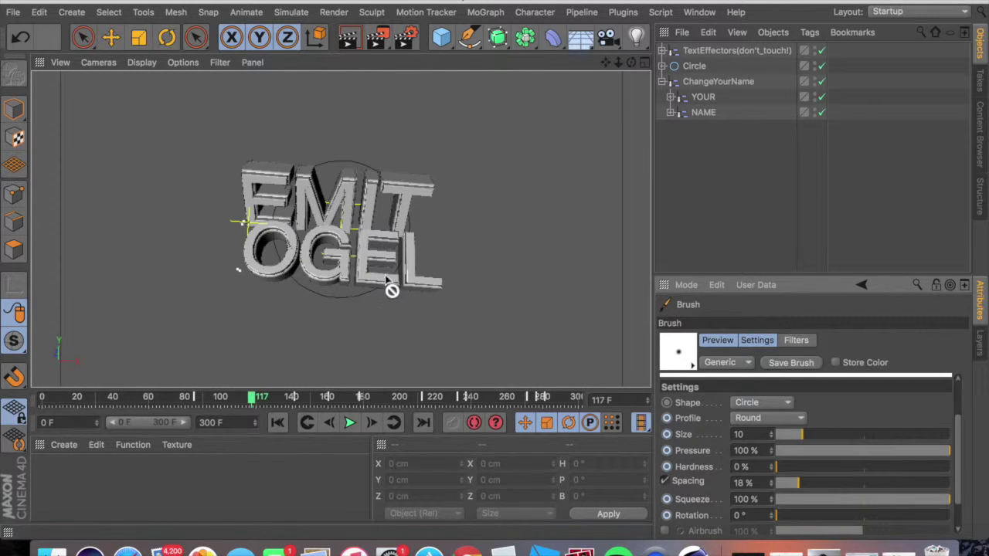
Render the project in the Picture Viewer and continue without saving the rendered image to a file.
left_click(380, 42)
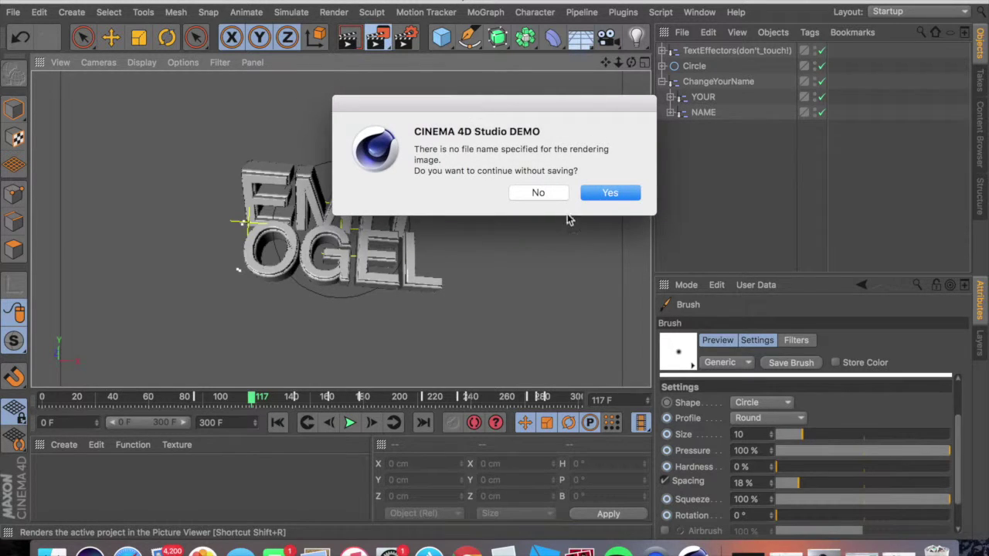
left_click(612, 193)
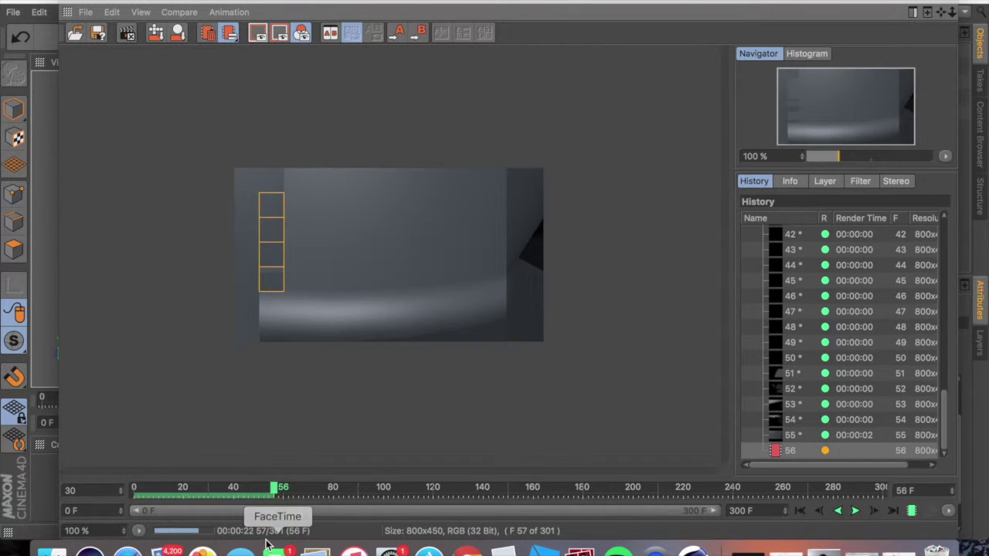
Find iMovie among the installed applications and switch to it while the render runs.
key("F4")
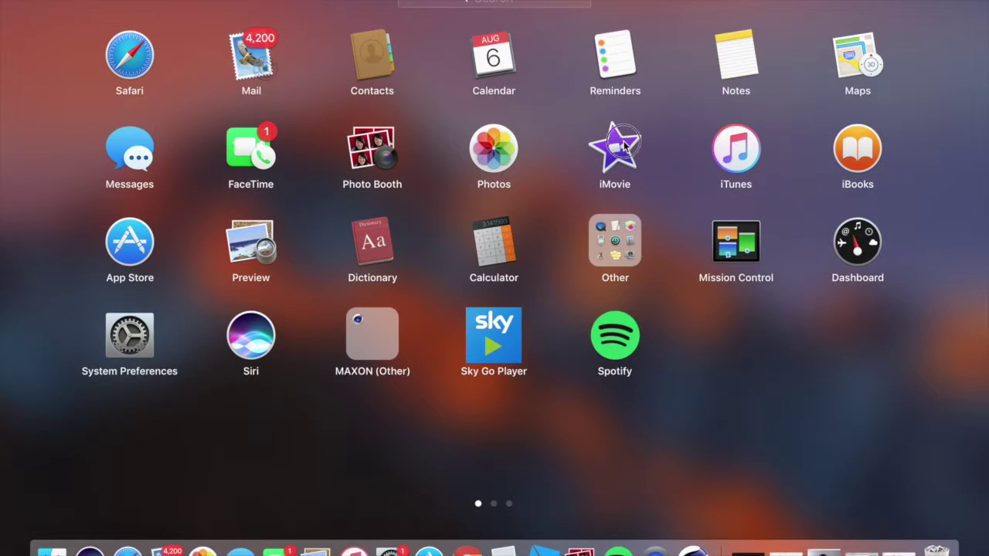
key("Escape")
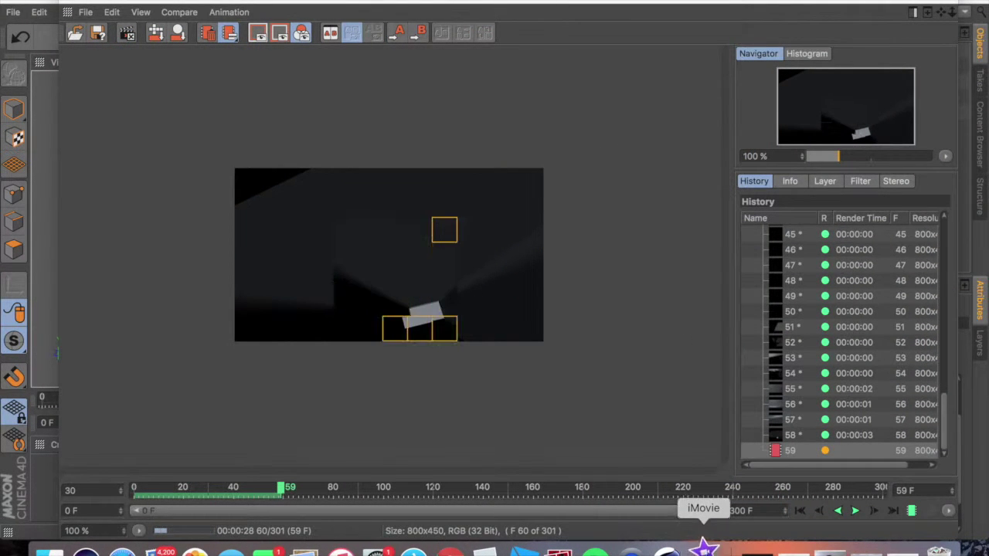
left_click(704, 547)
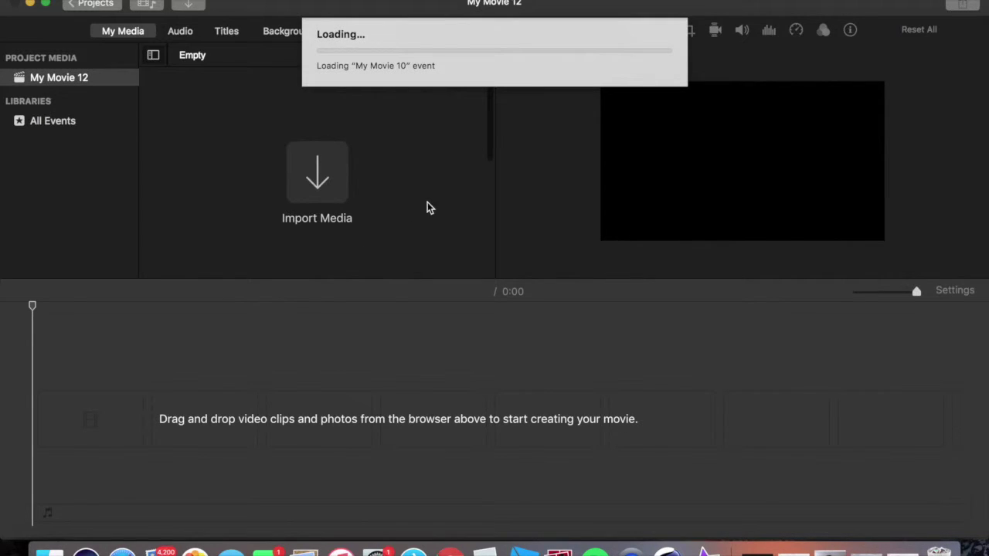
Browse the My Movie 12 media to the 10 Jun 2017 intro clip, preview it and minimise the iMovie window.
left_click_drag(430, 6, 393, 77)
scroll(235, 228, "down", 5)
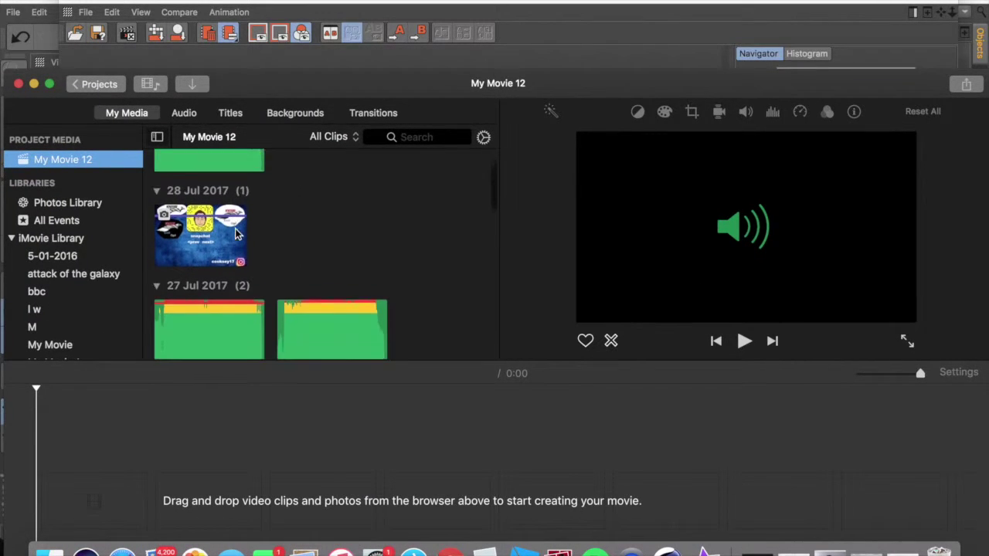
scroll(235, 228, "down", 1)
scroll(234, 228, "down", 10)
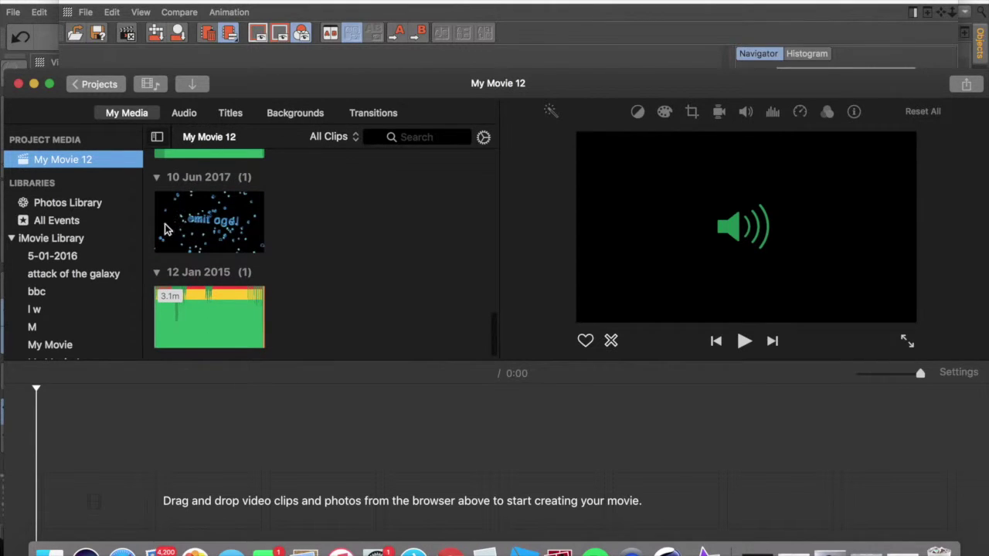
left_click(157, 232)
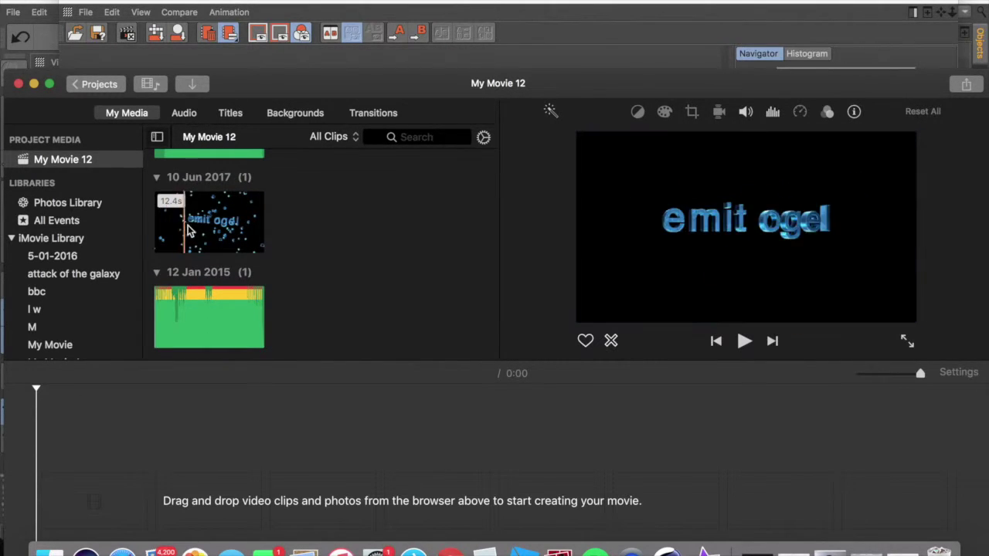
left_click(34, 84)
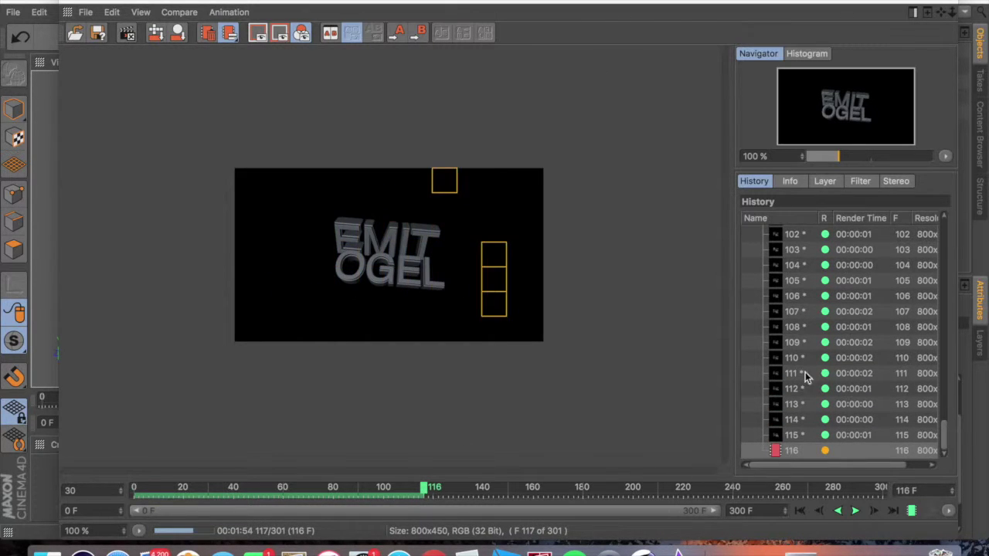
Check the render history, switch to Finder and look over the contents of the Template LETO(1000SUBS) folder.
scroll(822, 376, "up", 15)
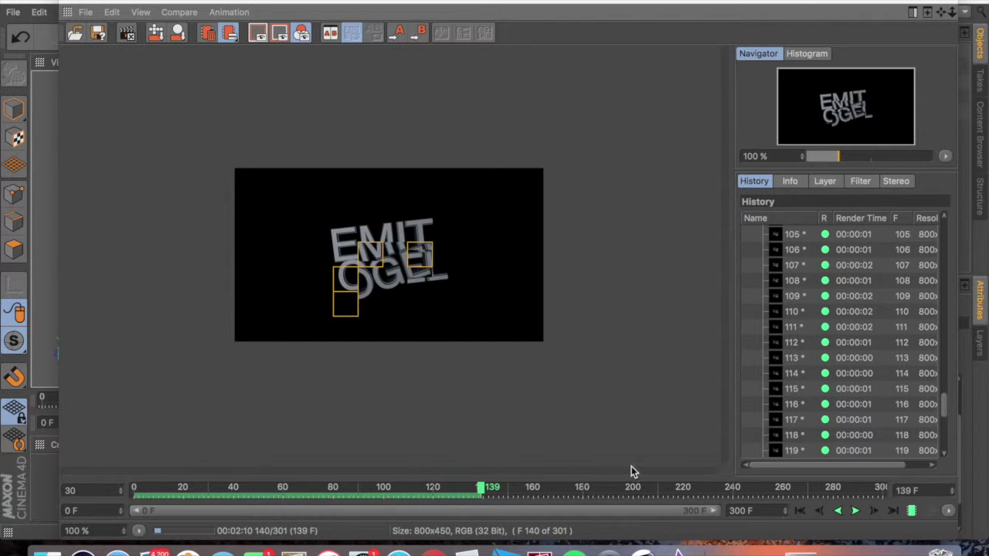
left_click(47, 550)
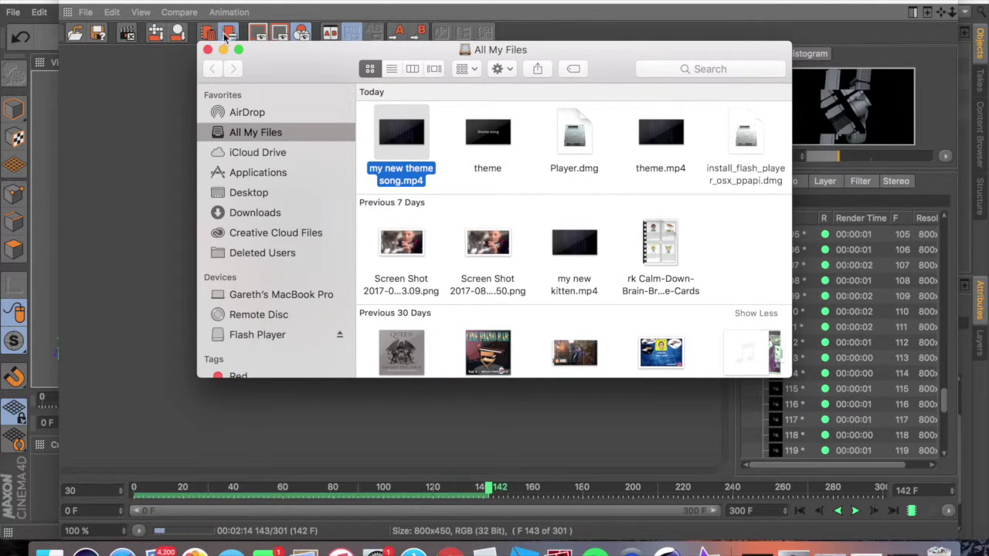
left_click(223, 50)
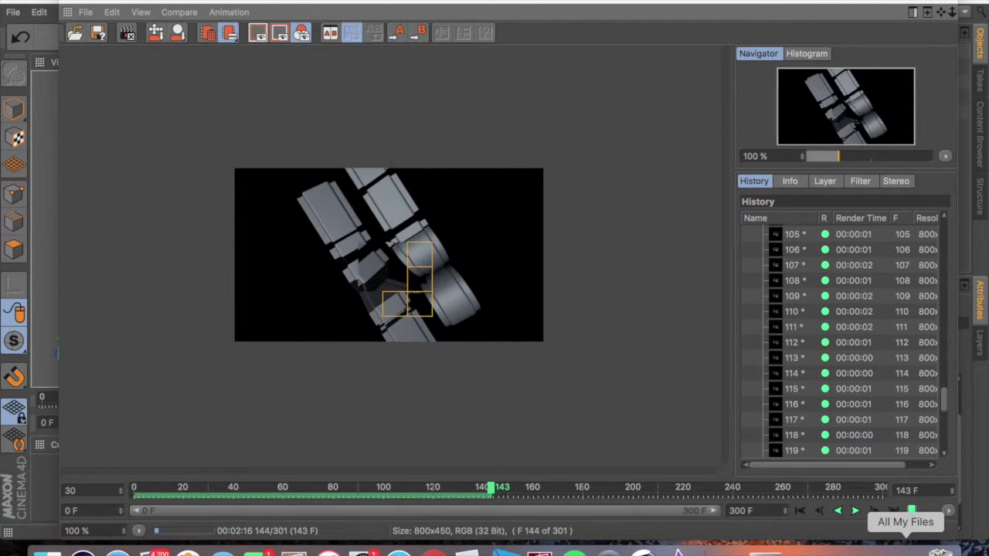
left_click(837, 544)
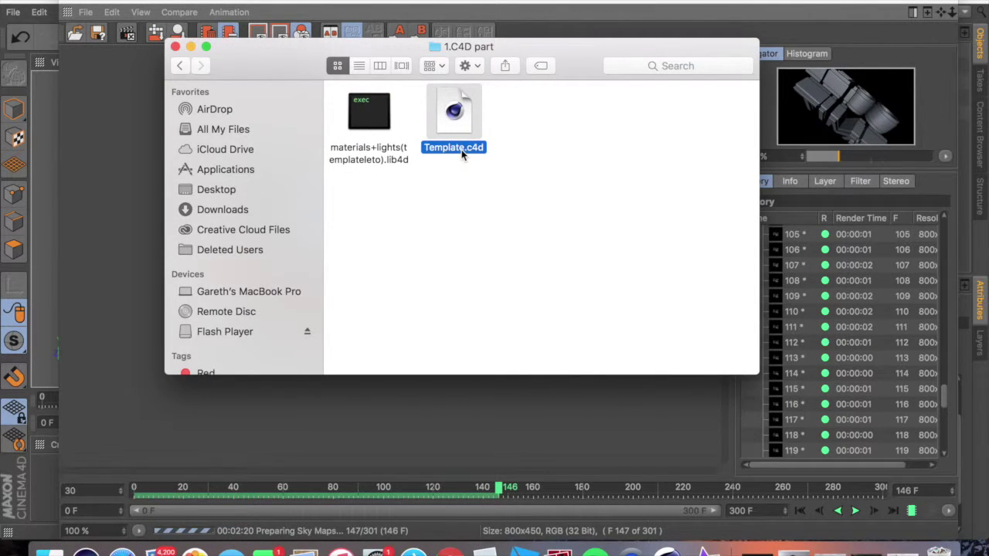
left_click(179, 66)
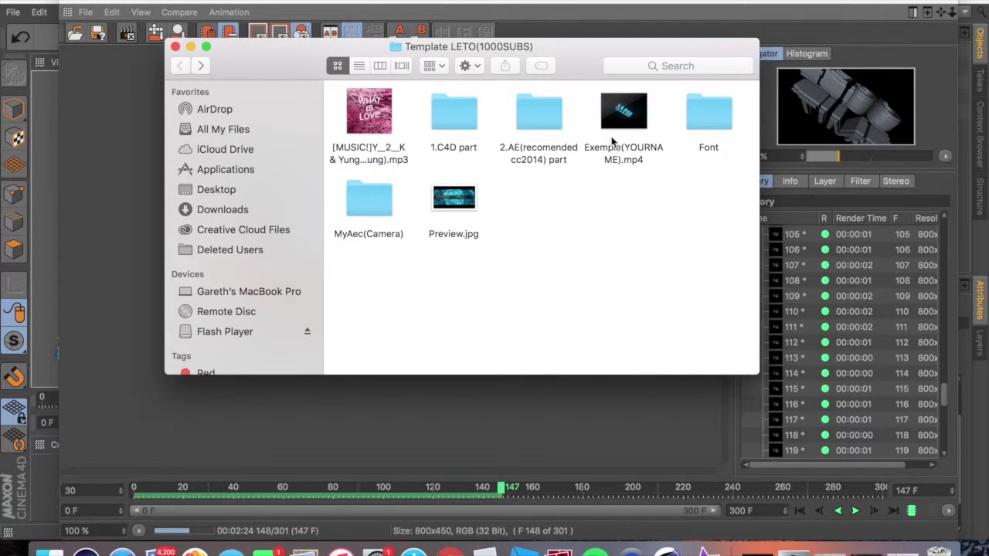
left_click(706, 145)
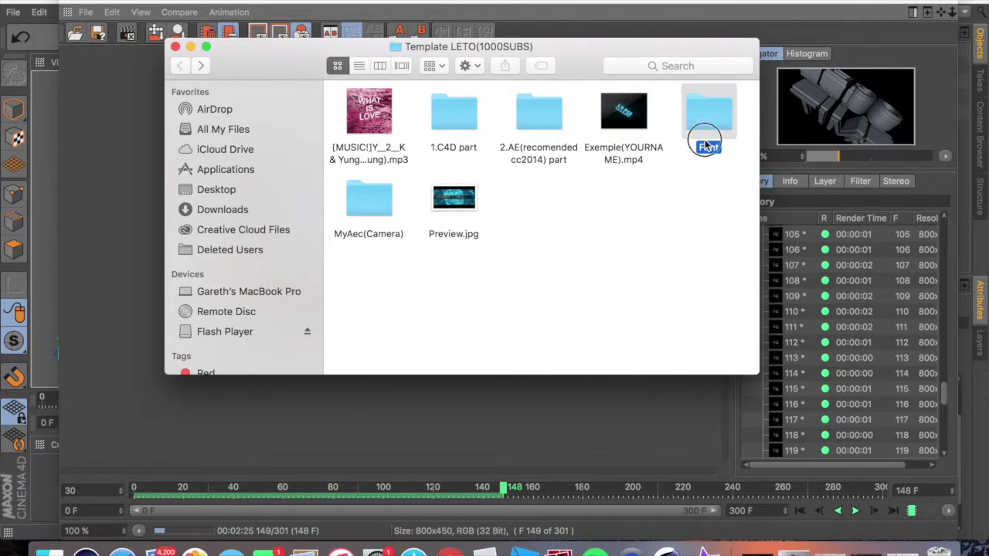
left_click(585, 244)
Play the template's music MP3 in iTunes, skip close to its end, close iTunes and return to the Picture Viewer.
left_click(370, 149)
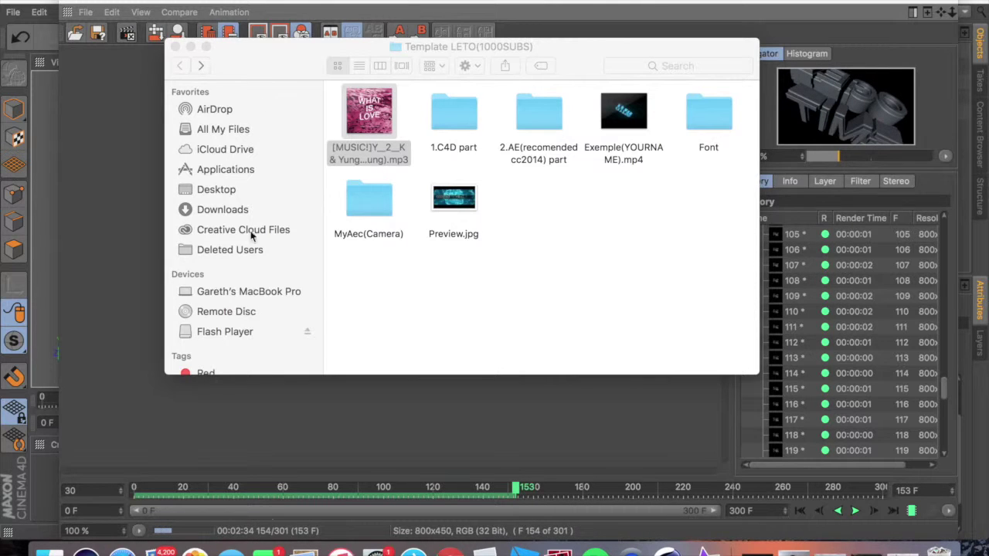
left_click(548, 308)
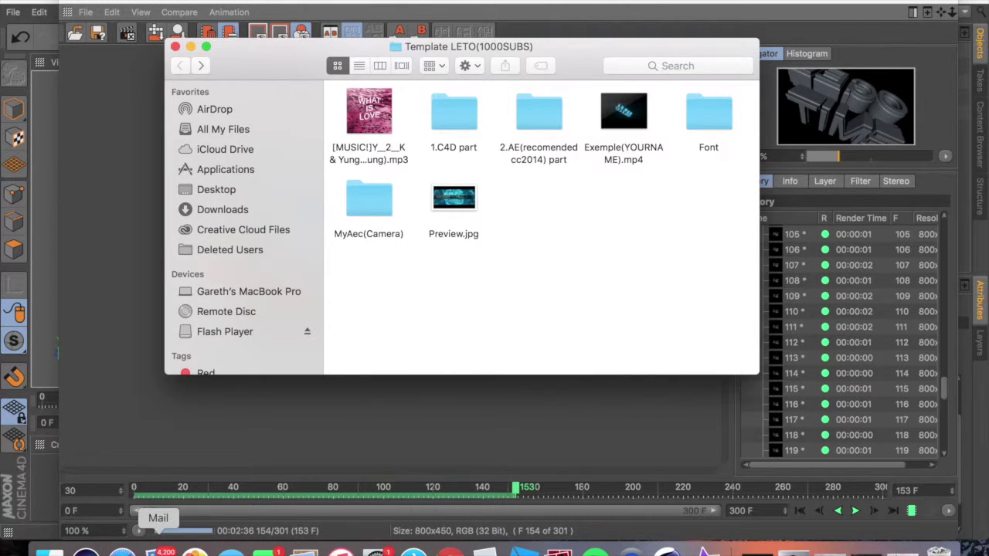
left_click(338, 551)
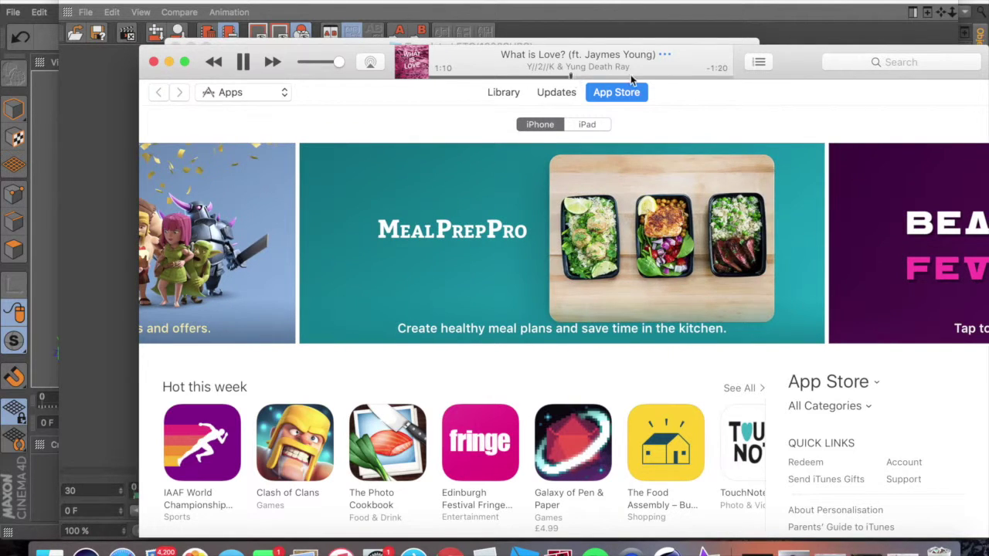
left_click(700, 76)
left_click(155, 62)
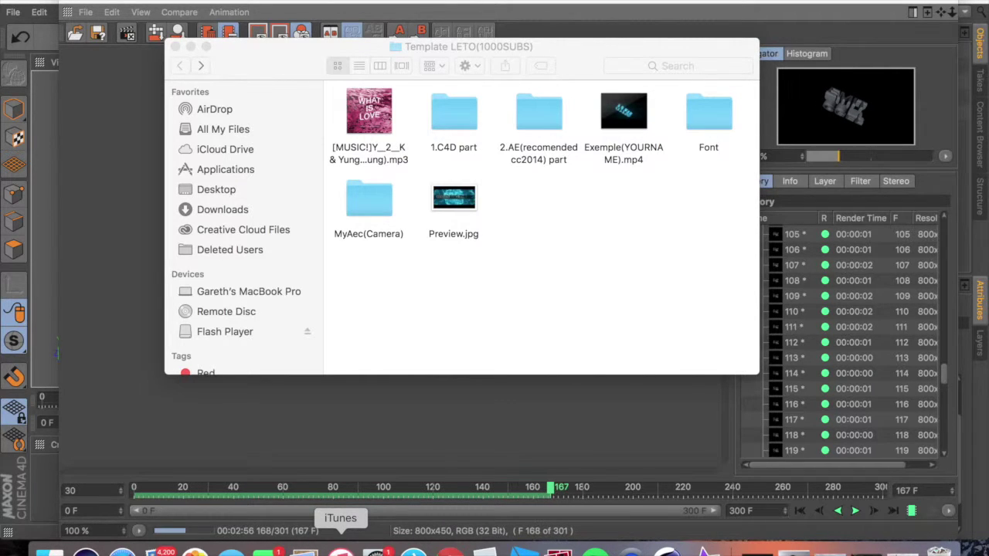
left_click(470, 417)
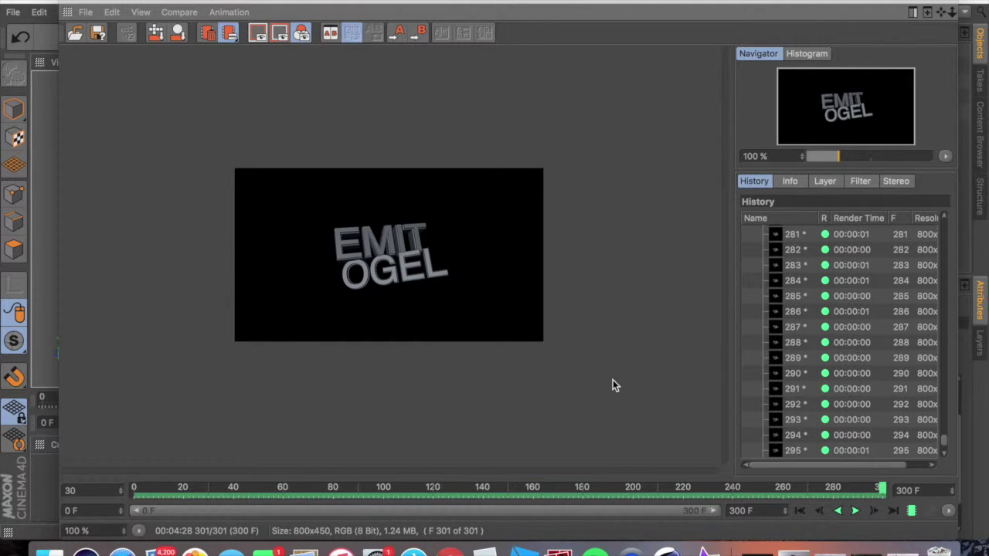
Play the rendered animation in the Picture Viewer from frame 0, stop it and return to frame 0.
mouse_move(839, 487)
left_mouse_down()
mouse_move(364, 435)
mouse_move(92, 448)
left_mouse_up()
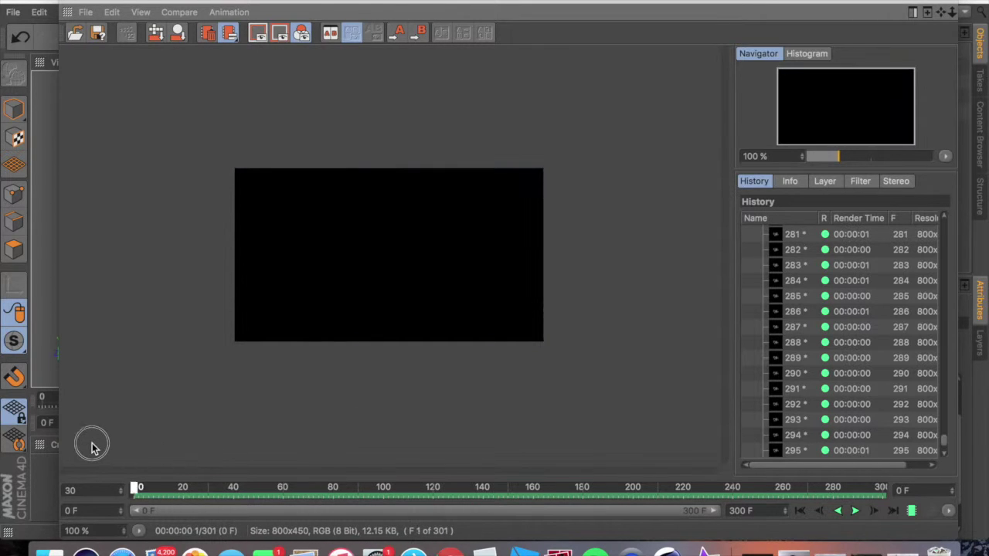
key("F8")
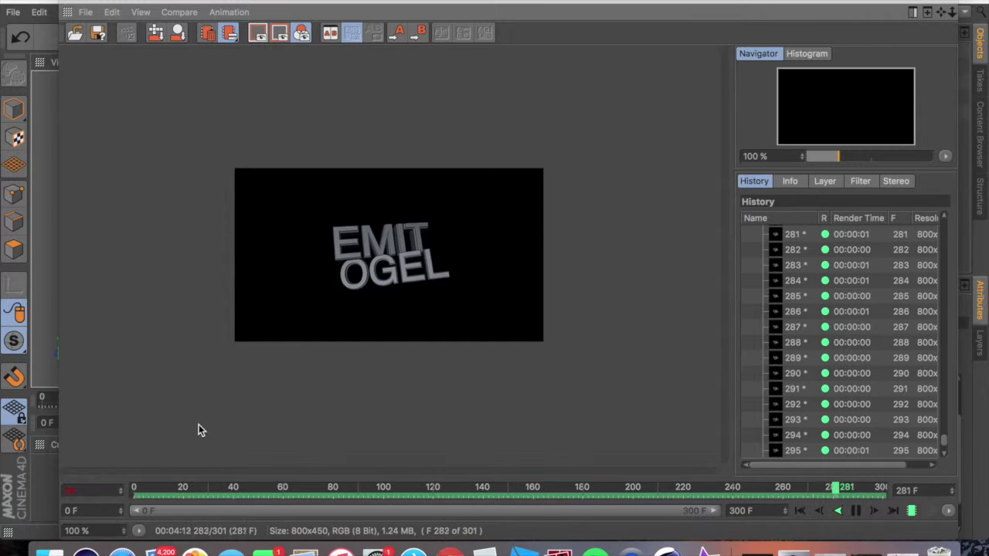
key("F7")
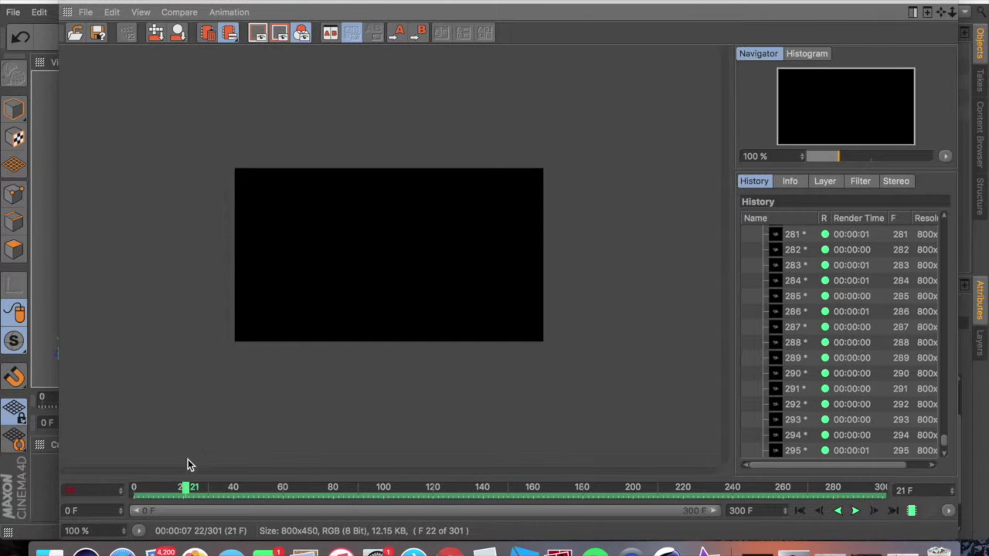
left_click_drag(188, 492, 133, 483)
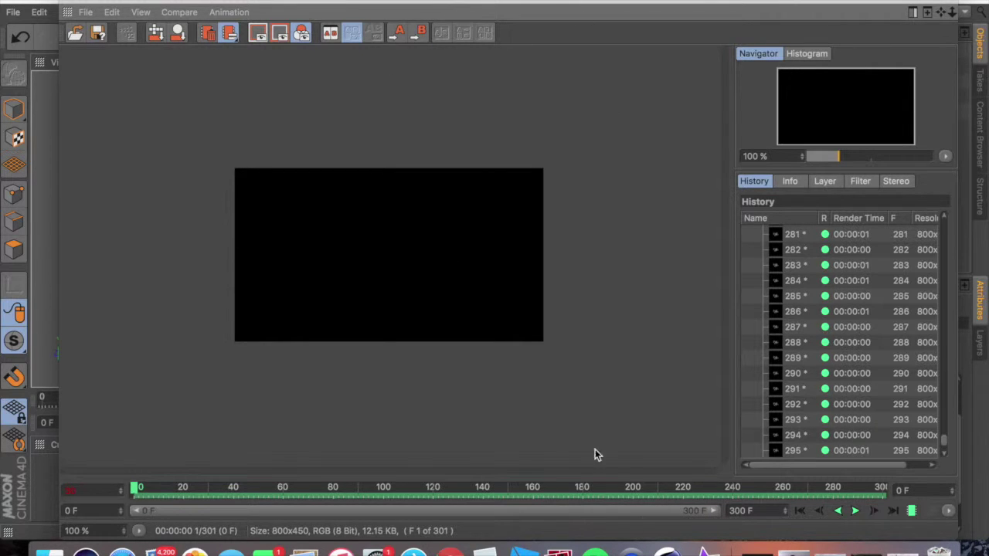
Switch to QuickTime Player, look through its recording commands and minimise the template folder window.
left_click(631, 551)
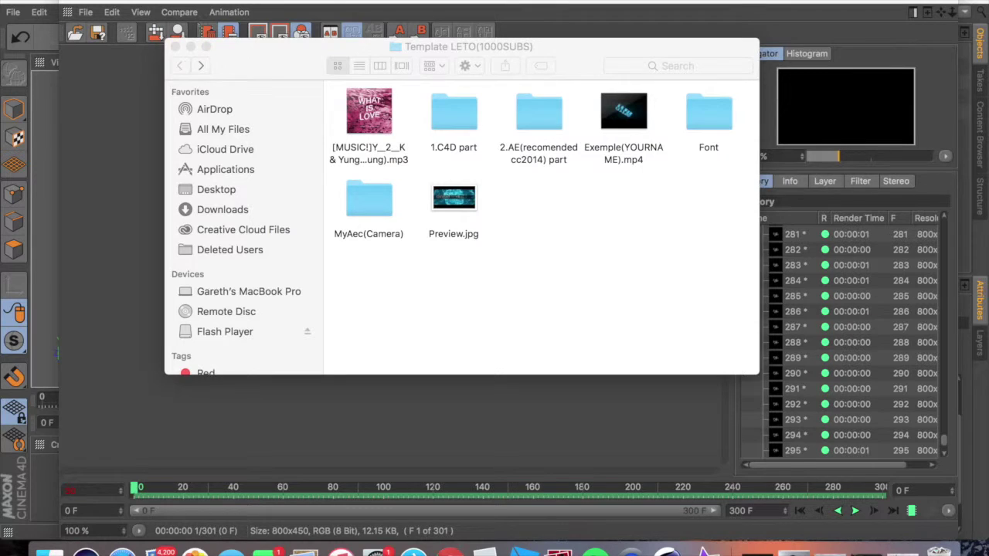
left_click(158, 0)
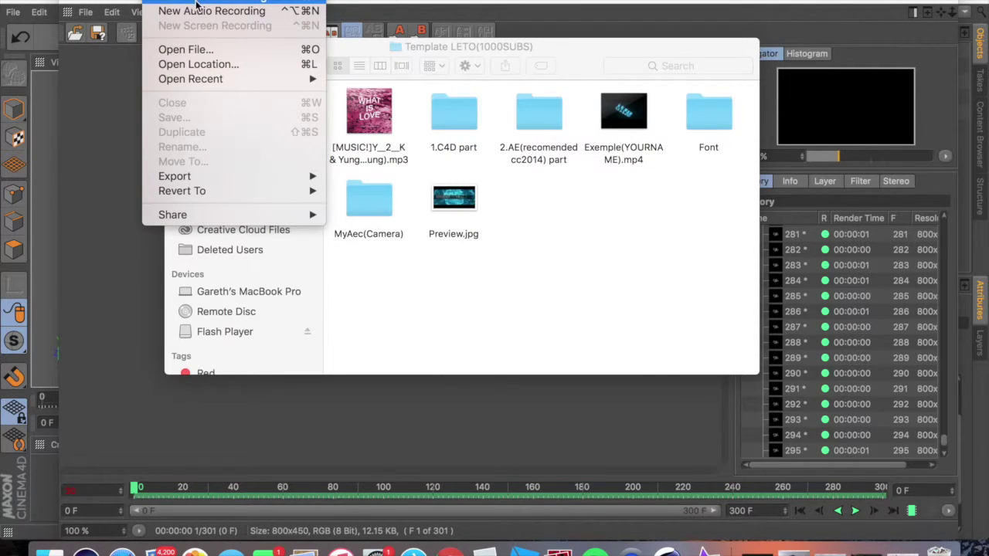
left_click(442, 48)
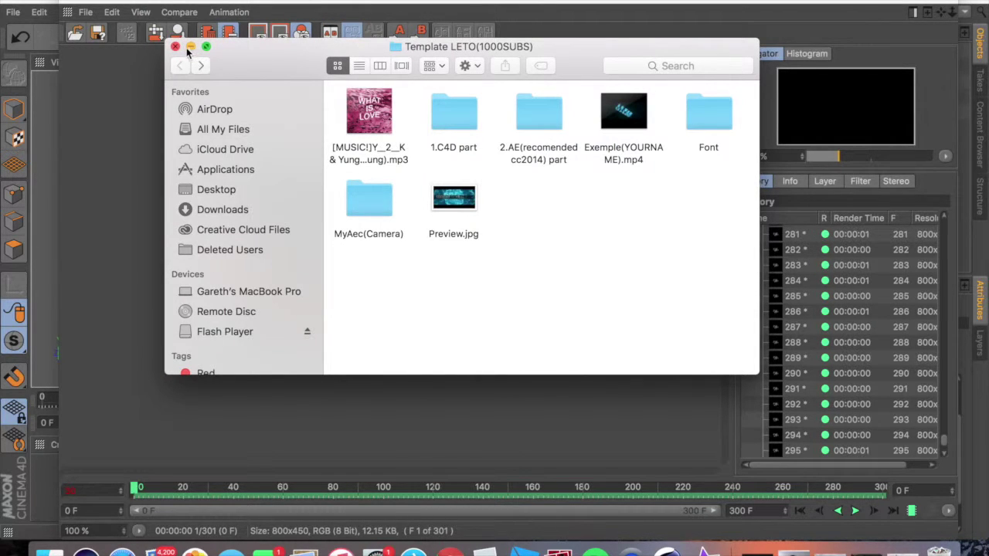
left_click(191, 47)
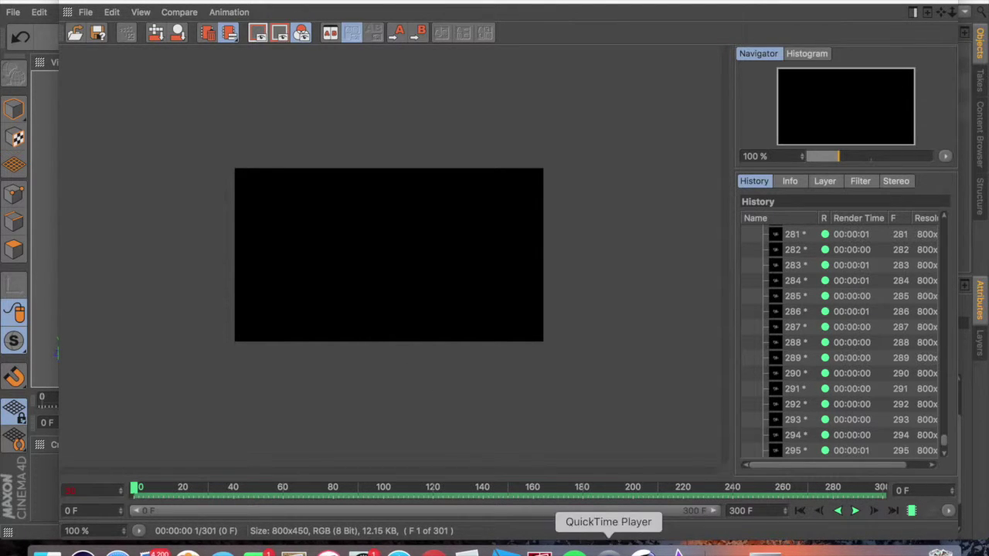
Open a new movie recording in QuickTime Player and check its camera, microphone and quality options.
left_click(162, 1)
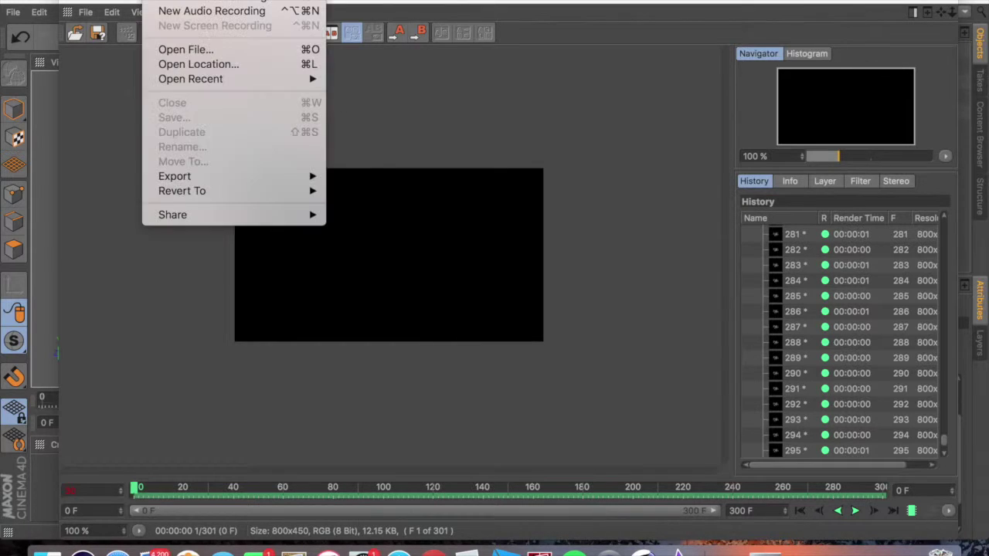
left_click(161, 1)
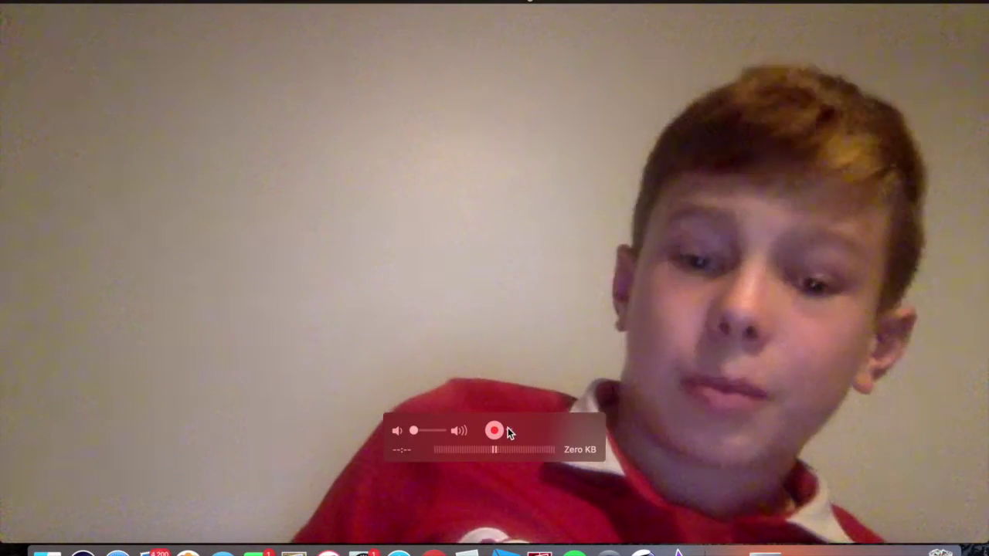
left_click(508, 431)
scroll(534, 475, "down", 2)
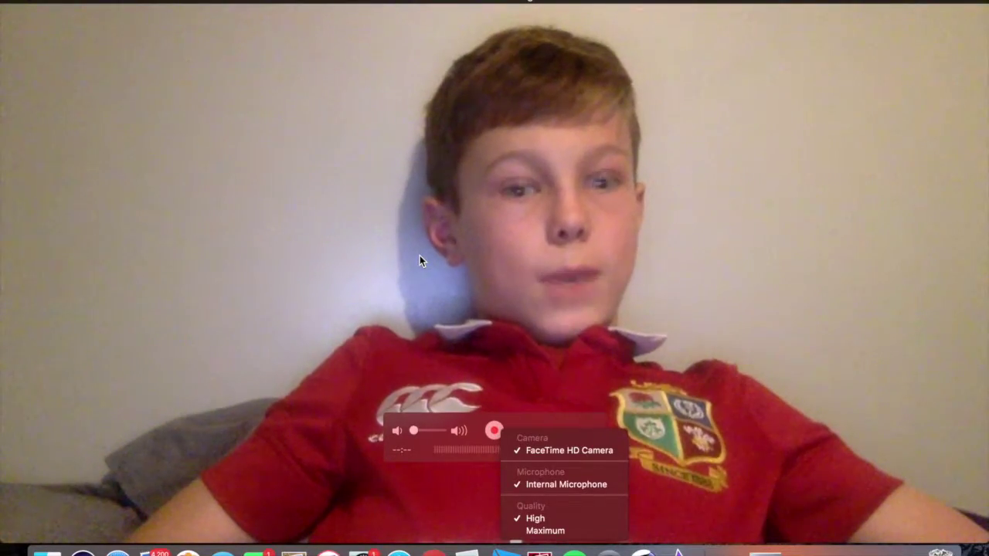
left_click(419, 255)
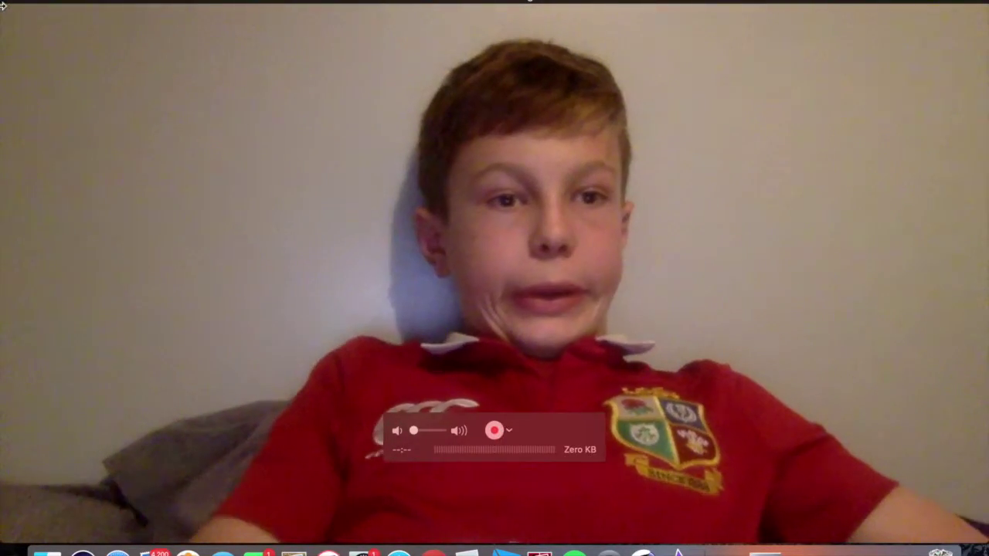
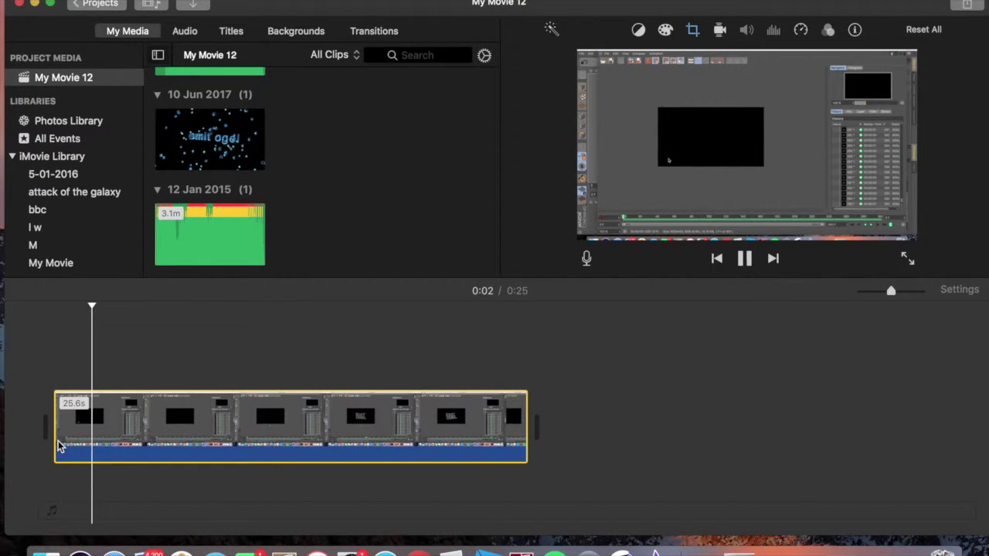
Pause the screen-recording clip in the iMovie timeline and place the playhead at 0:14.
key("space")
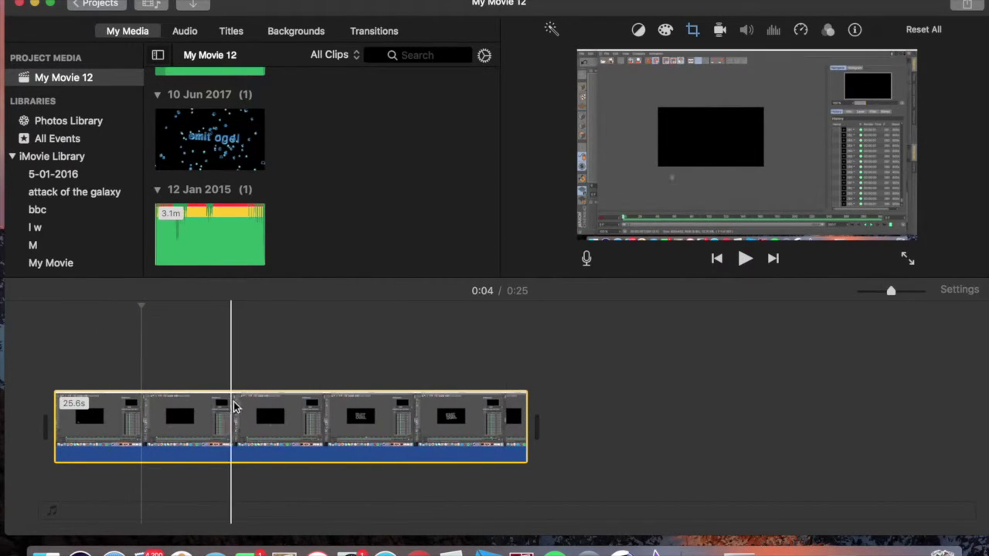
left_click(325, 419)
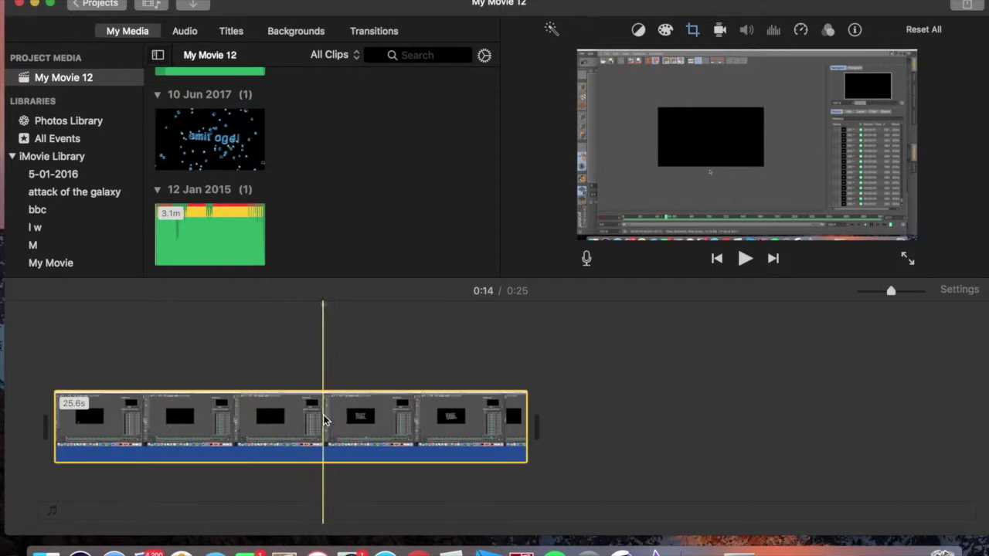
Split the screen-recording clip at 0:14 and delete the part before the split.
right_click(323, 418)
left_click(365, 392)
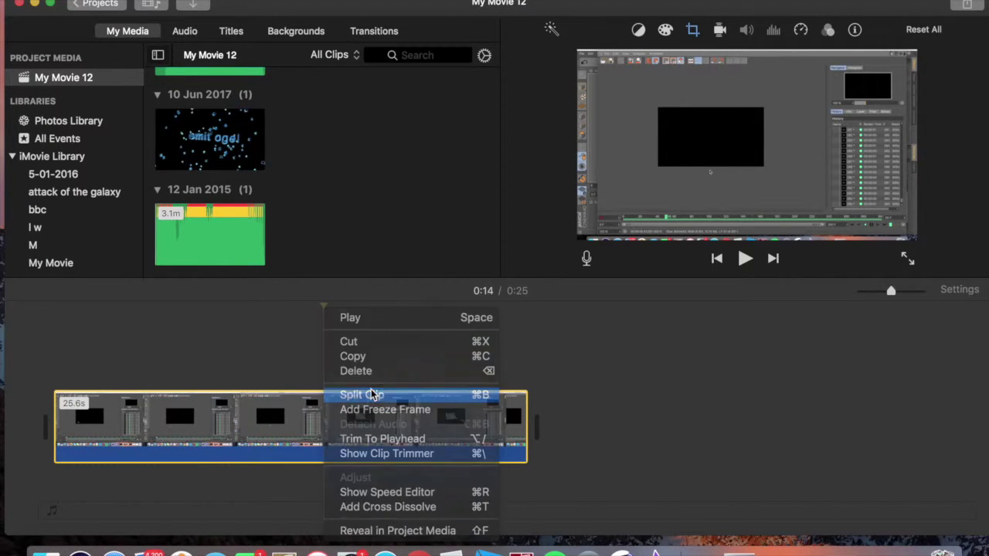
key("Delete")
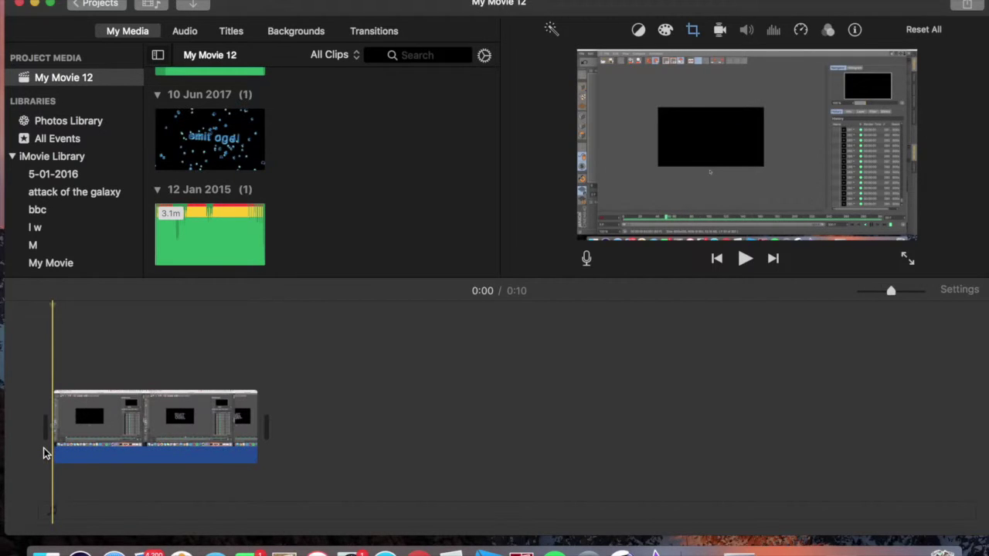
Play the remaining clip, split it at 0:08, delete the tail and play the trimmed clip.
key("space")
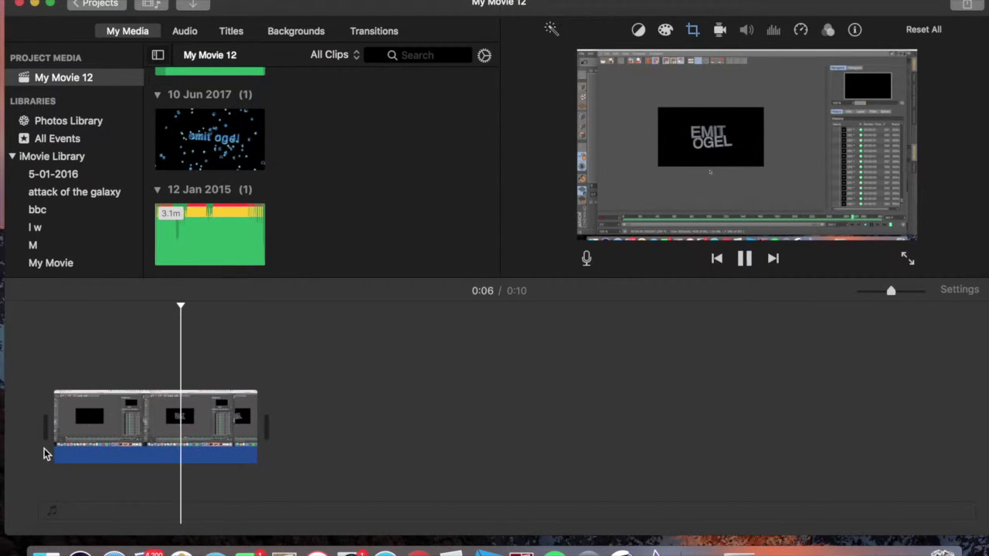
key("space")
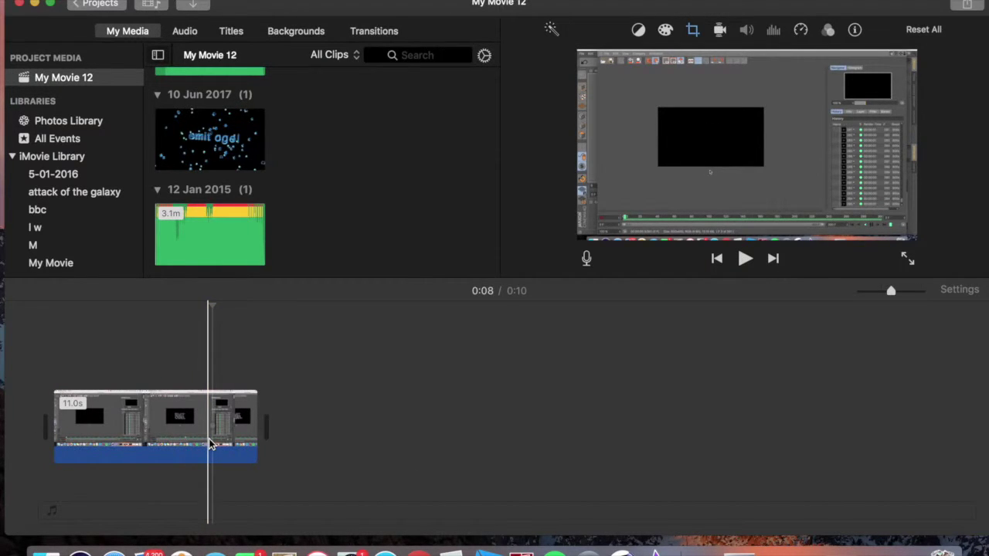
right_click(210, 443)
left_click(232, 392)
left_click(232, 422)
key("Delete")
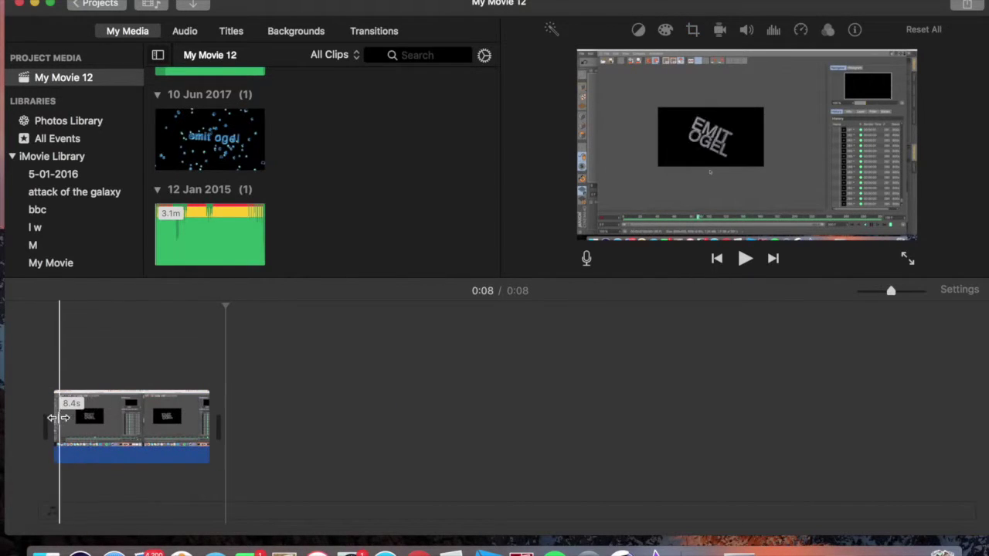
key("space")
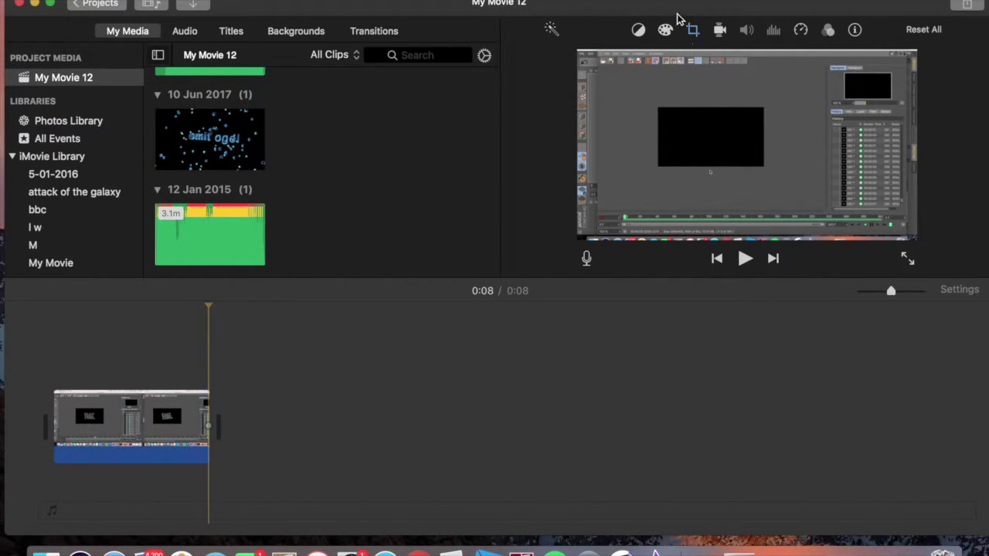
Crop the clip to fill so that only the black animation preview area is framed, and play it back.
left_click(693, 31)
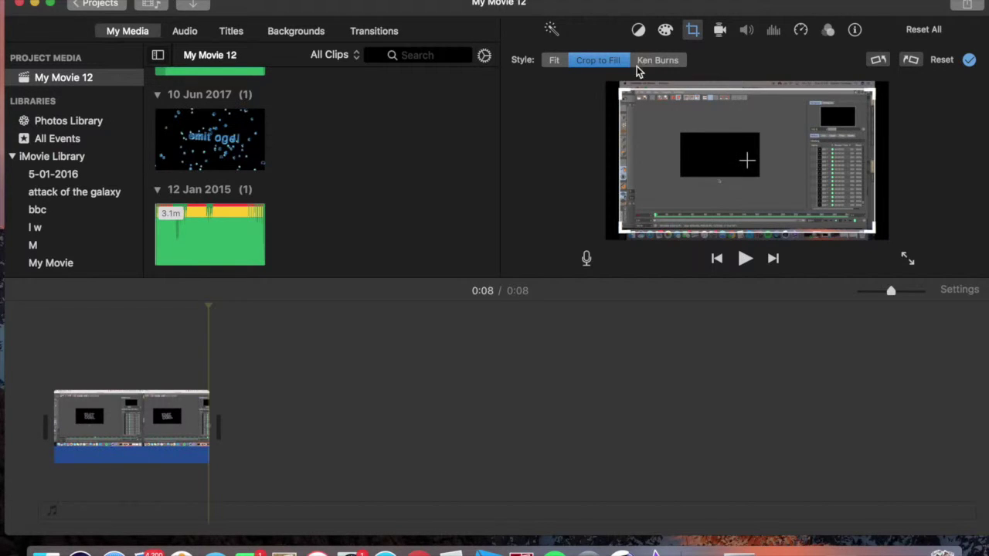
left_click_drag(639, 112, 757, 226)
left_click_drag(825, 194, 751, 163)
left_click_drag(801, 202, 736, 171)
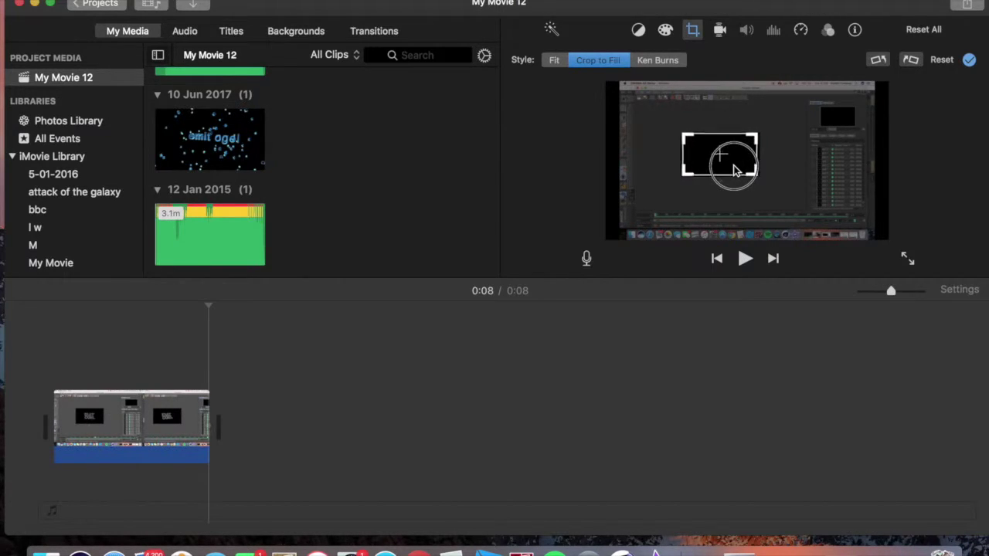
left_click(754, 316)
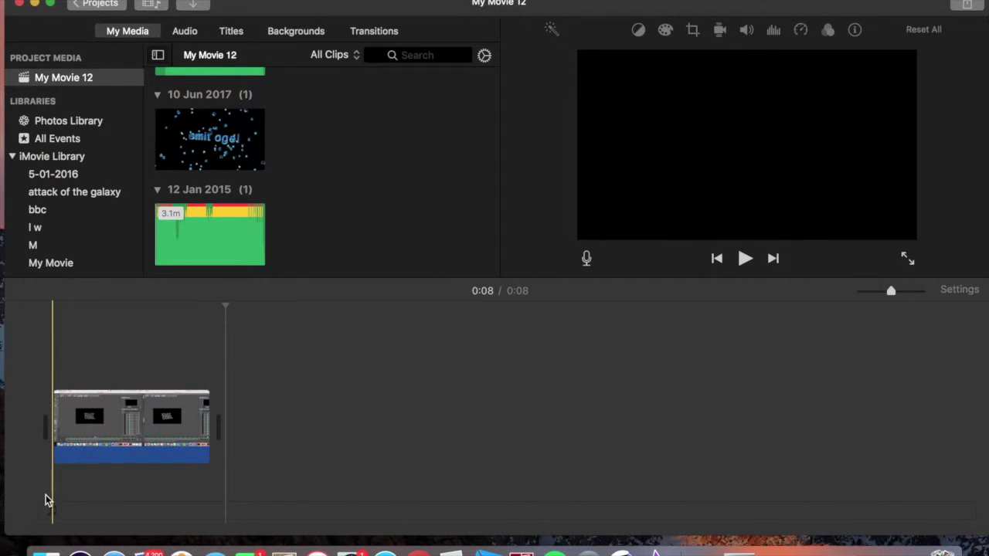
key("space")
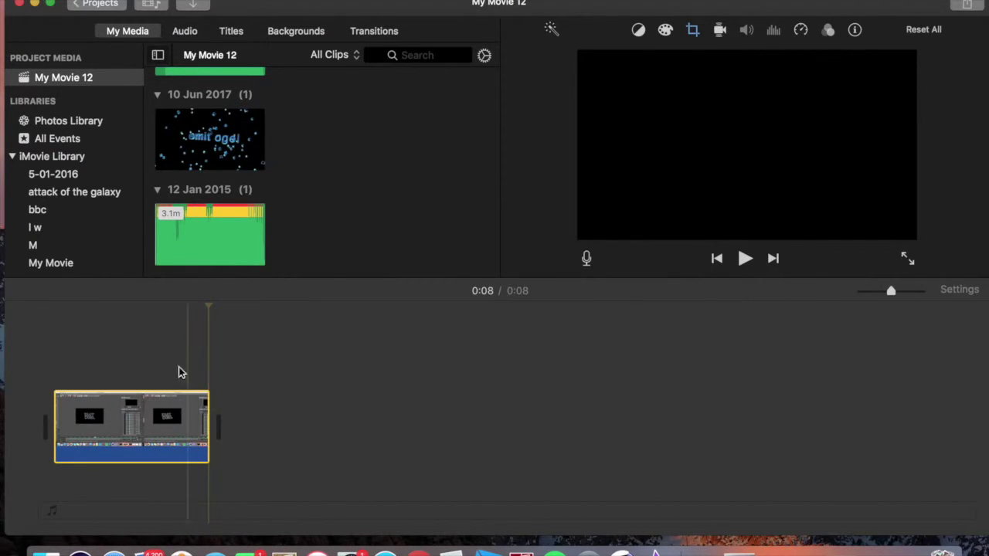
Add the iTunes song What is Love? (ft. Jaymes Young) beneath the video clip in the timeline.
left_click(194, 34)
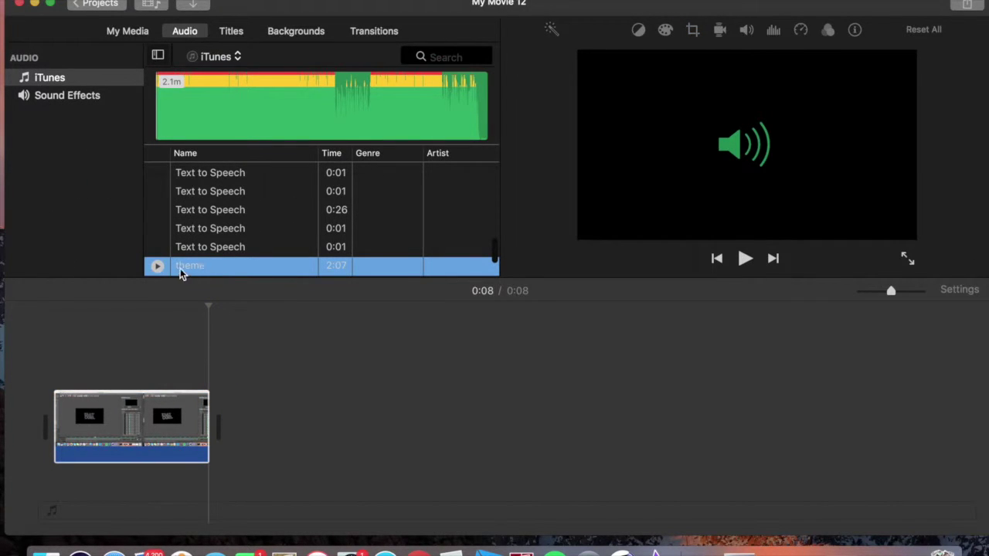
scroll(178, 248, "down", 3)
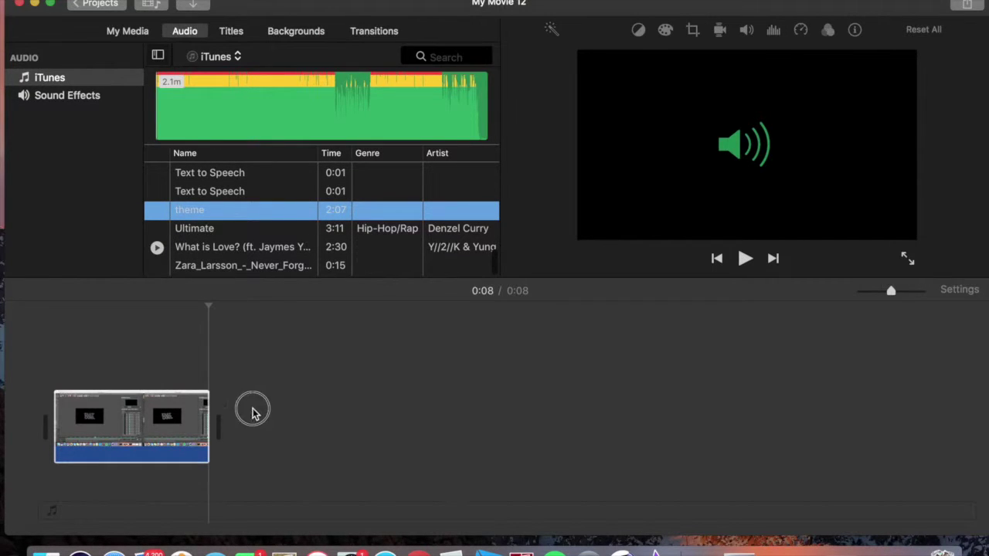
left_click(243, 462)
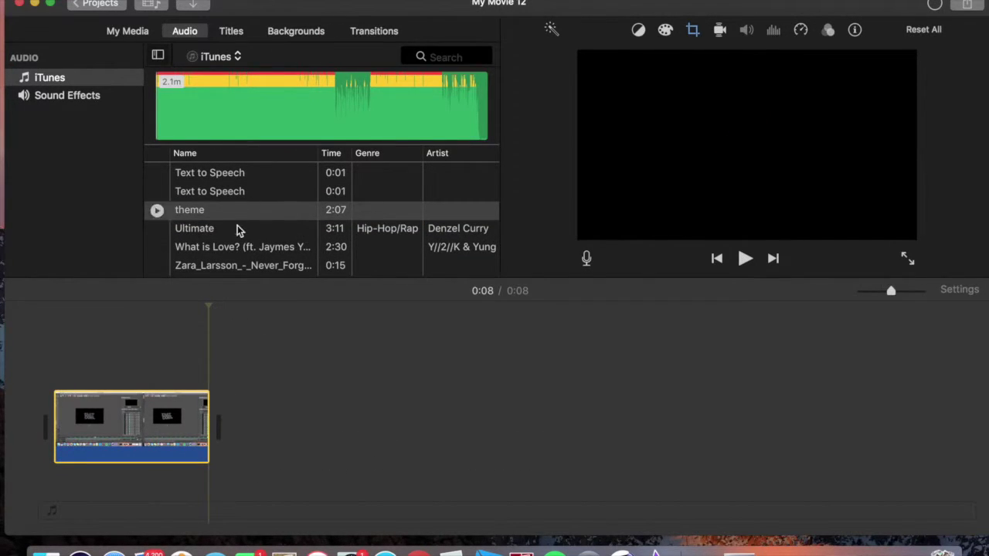
left_click_drag(232, 246, 81, 485)
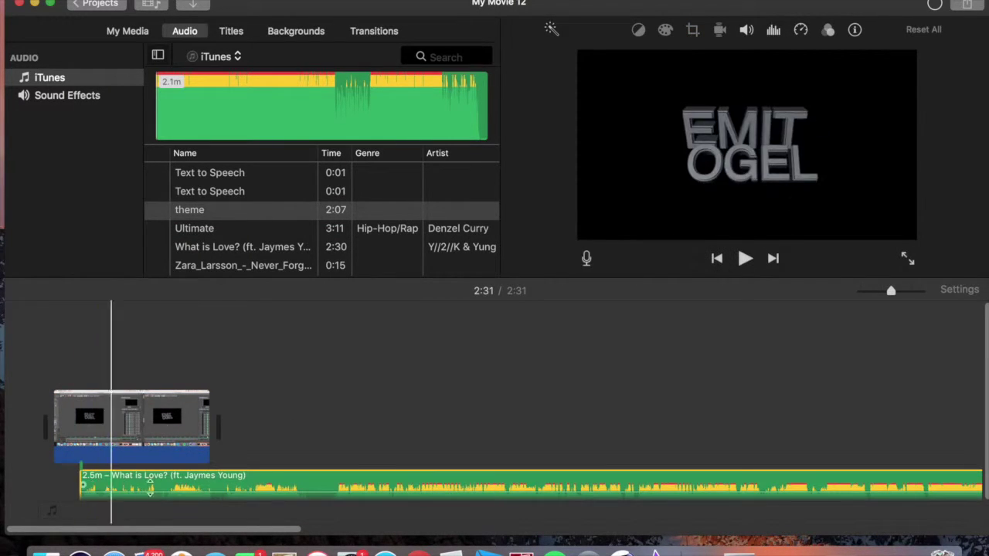
Listen to the song repeatedly around 0:42 to 0:44 to locate a suitable starting point for the intro music.
scroll(311, 462, "right", 5)
scroll(311, 462, "right", 5)
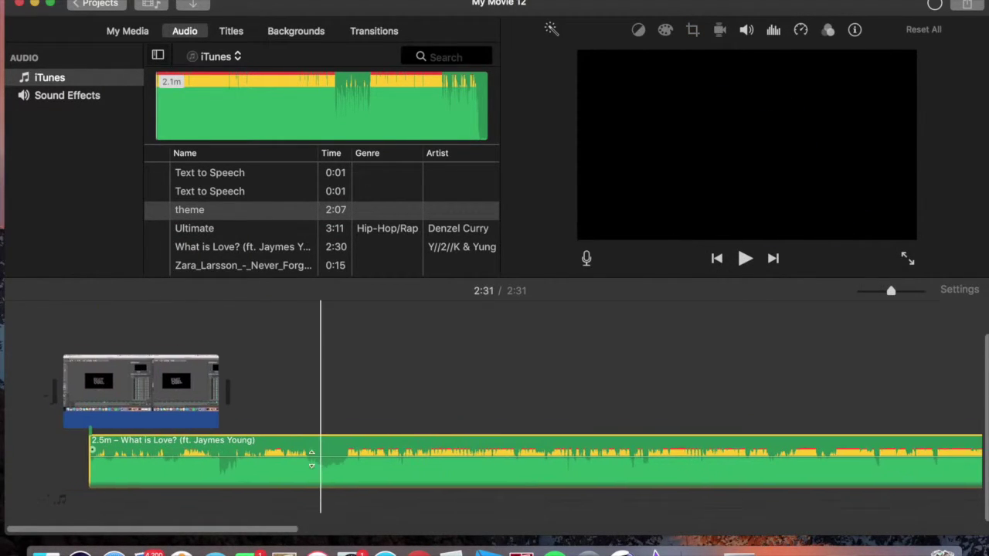
scroll(312, 462, "left", 5)
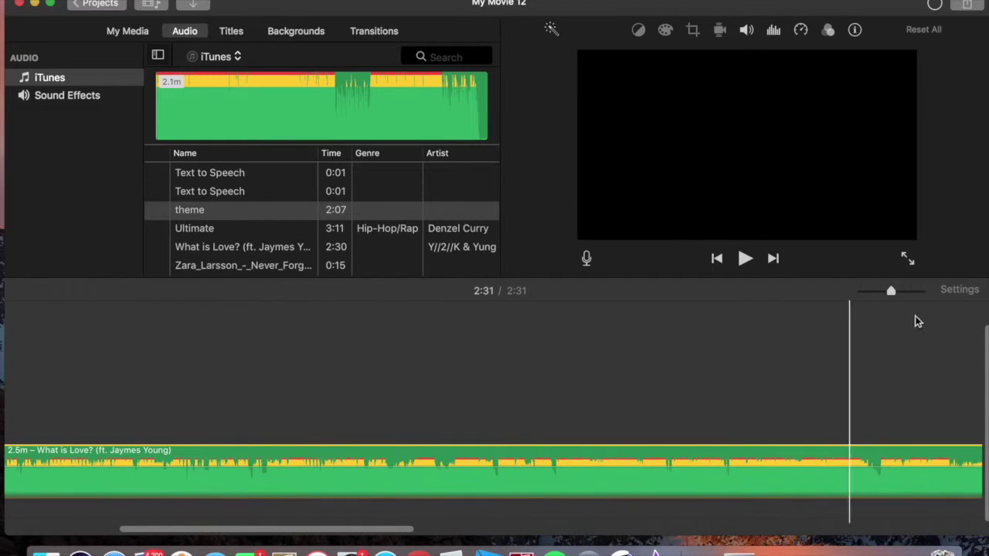
left_click(491, 501)
key("space")
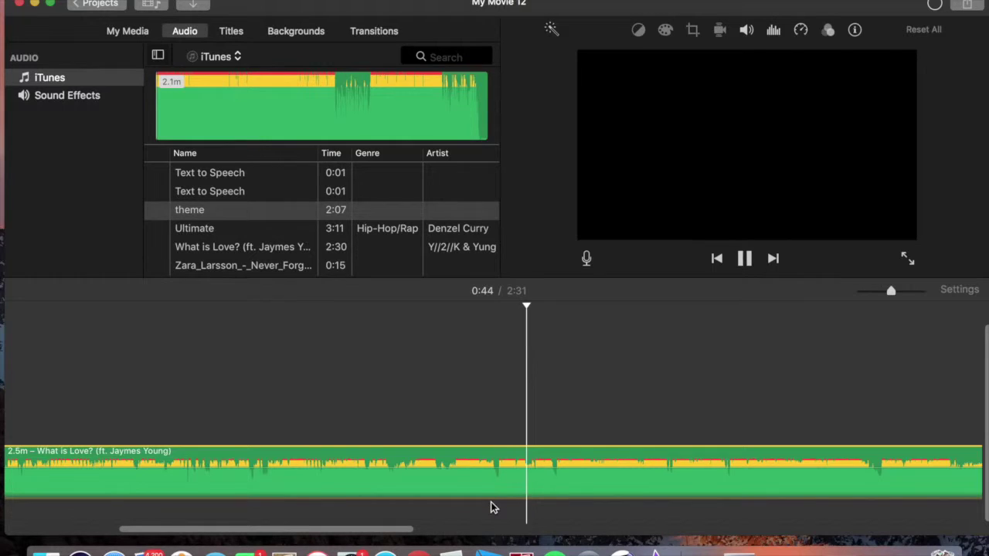
key("space")
left_click(487, 483)
key("space")
key("space")
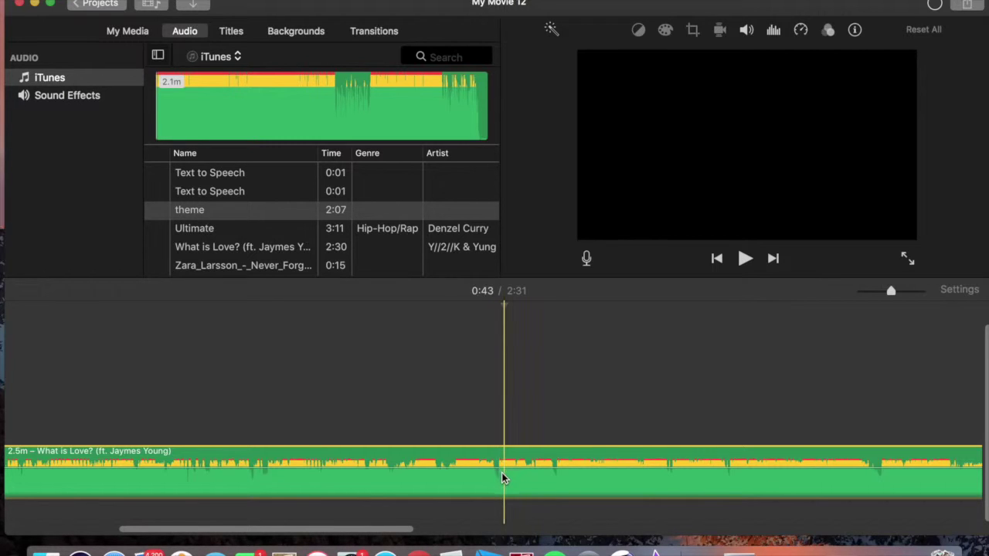
right_click(504, 472)
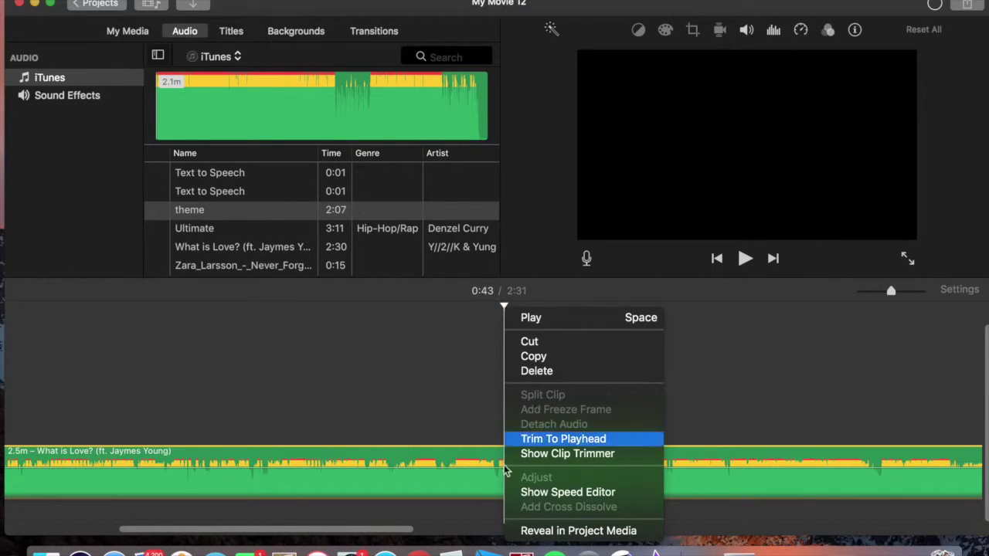
left_click(478, 495)
key("space")
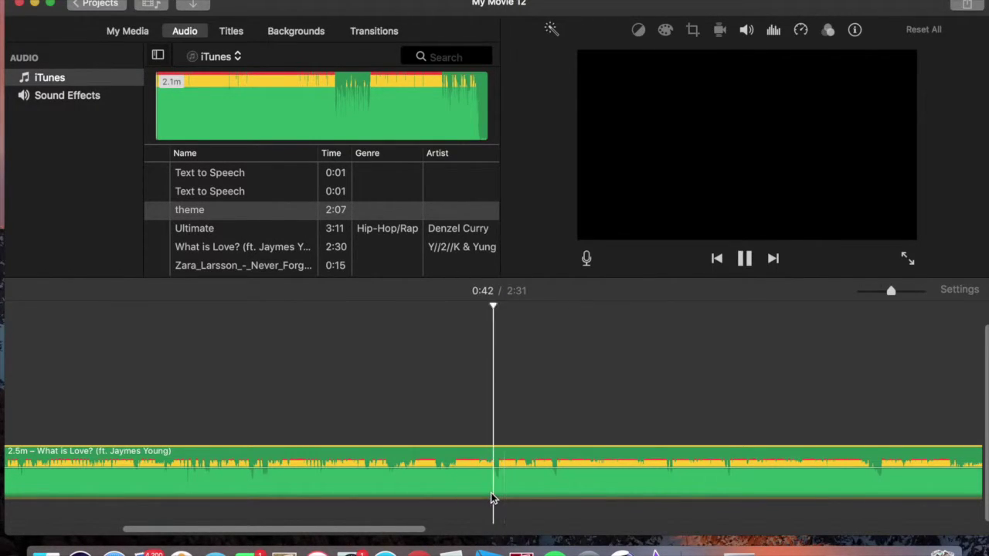
key("space")
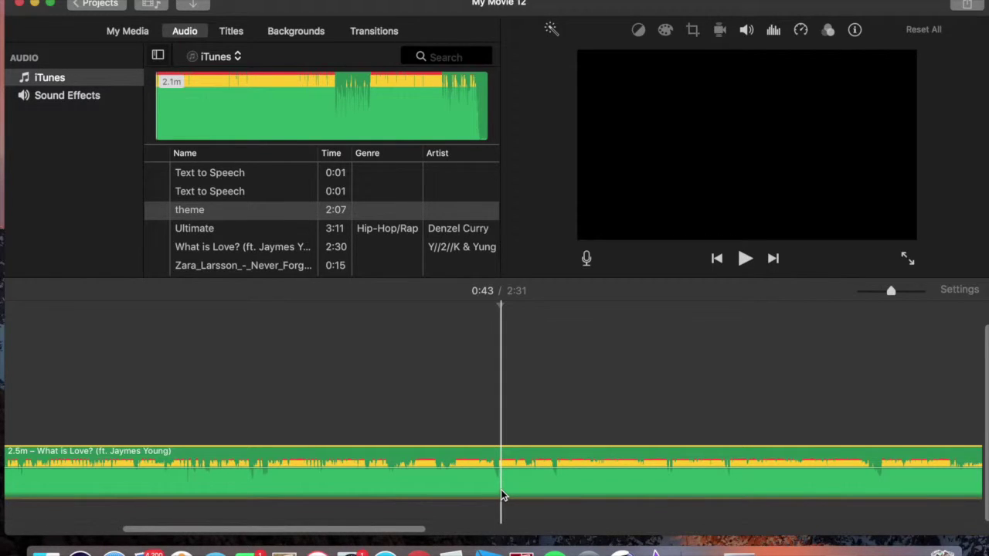
key("space")
key("space")
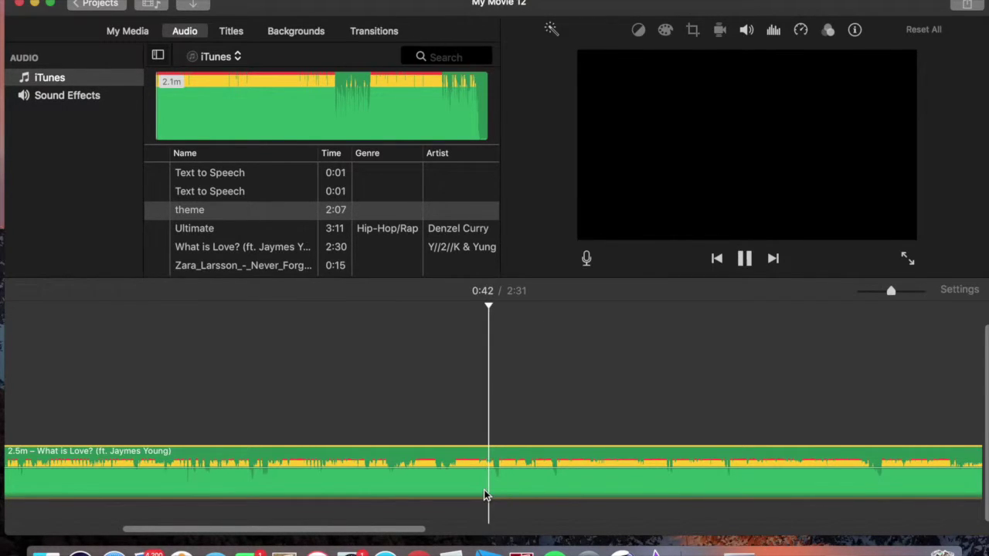
Try to split the song at about 0:42.
right_click(496, 479)
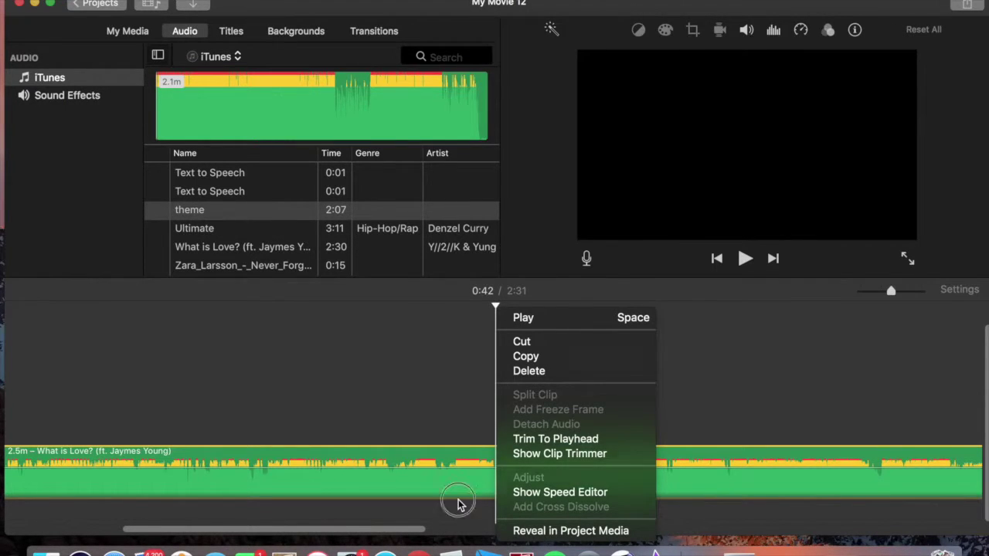
left_click(491, 491)
right_click(496, 480)
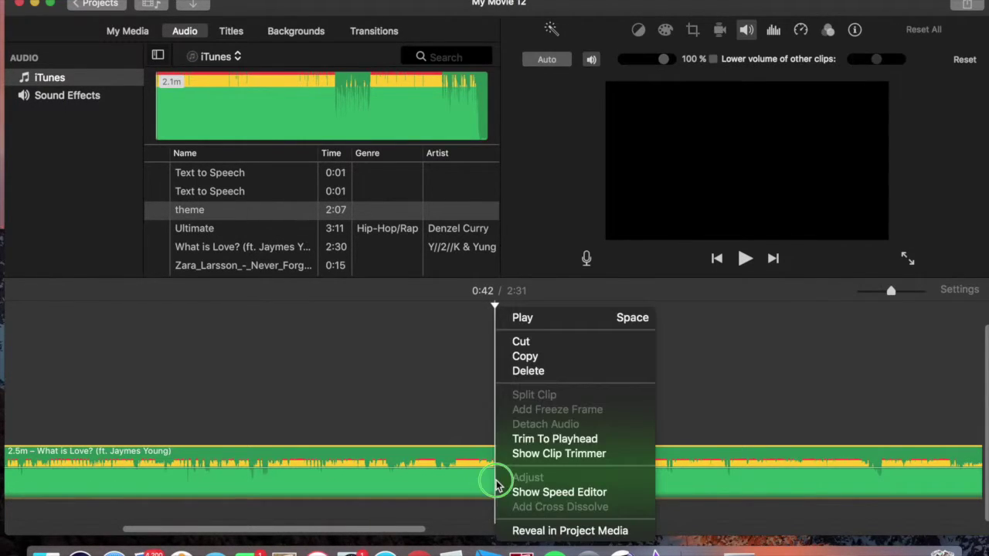
left_click(482, 485)
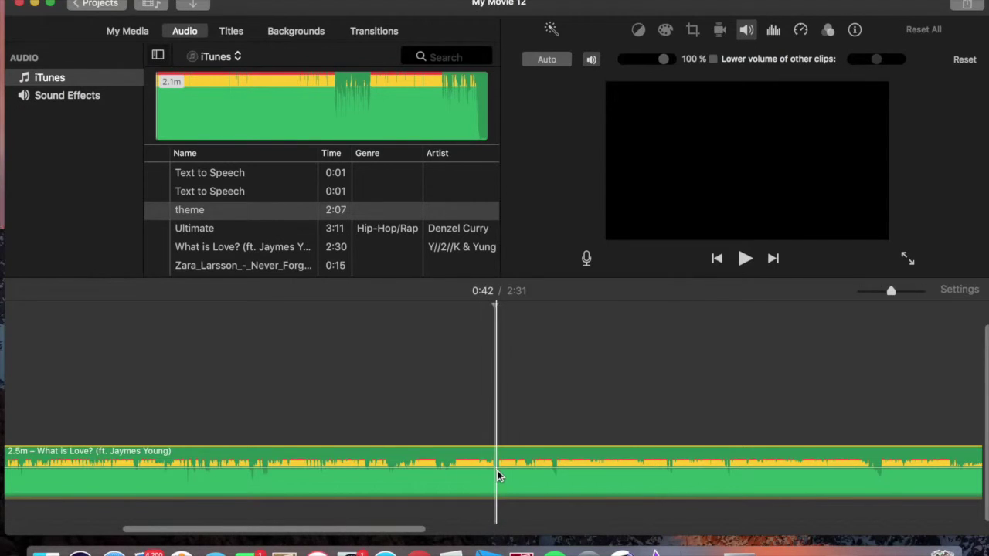
left_click(497, 470)
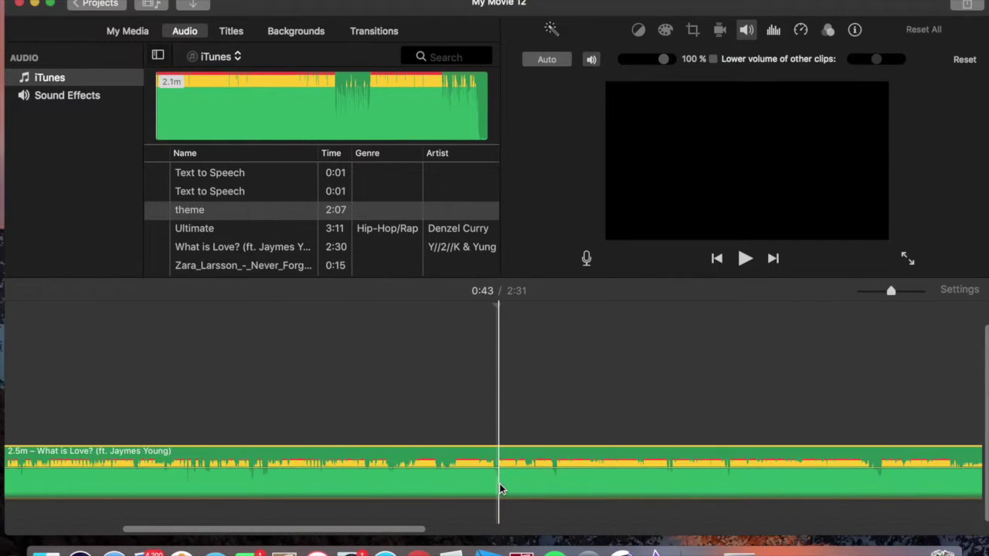
right_click(500, 483)
left_click(487, 484)
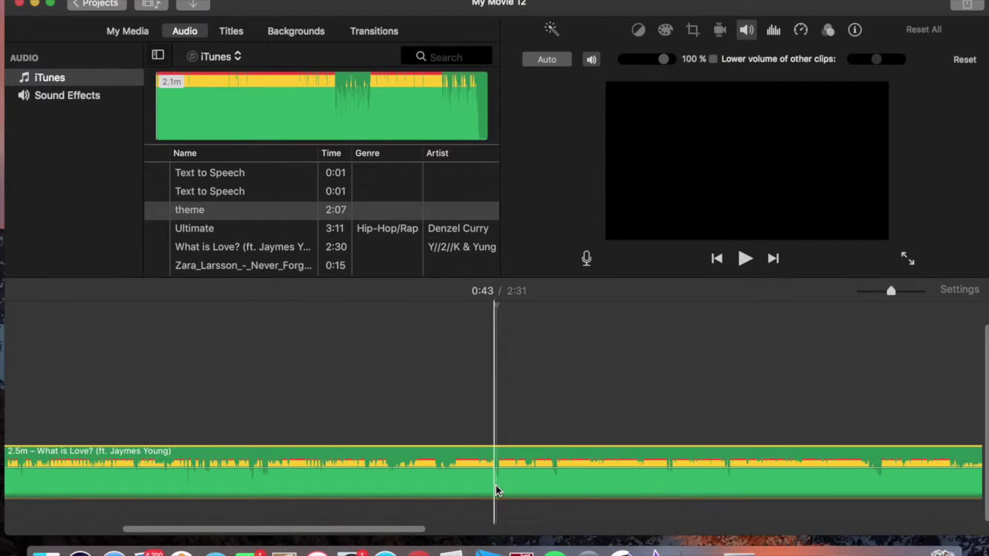
right_click(495, 485)
key("Escape")
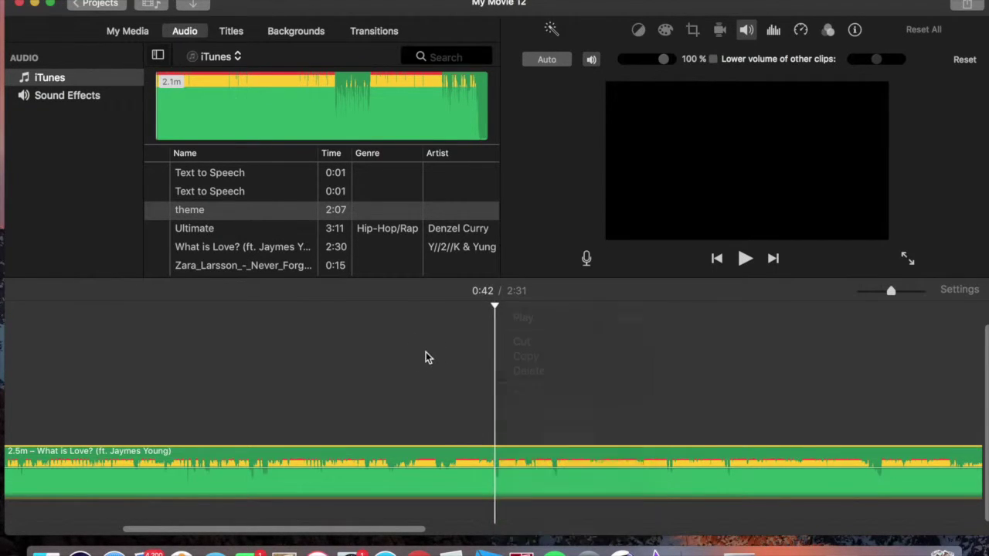
Trim the beginning of the song so about 1.8 minutes remain, and play its new start.
left_click(870, 290)
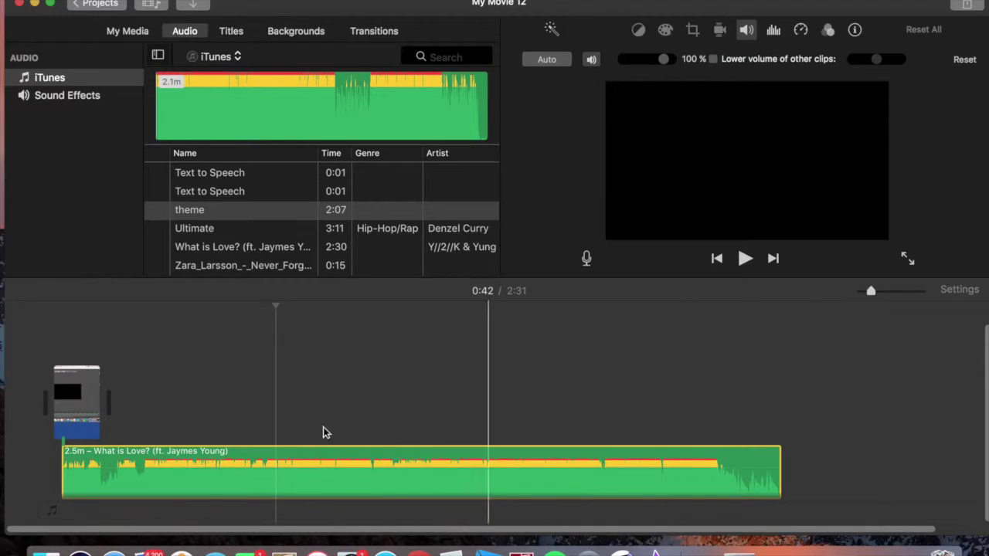
left_click_drag(60, 466, 255, 481)
key("space")
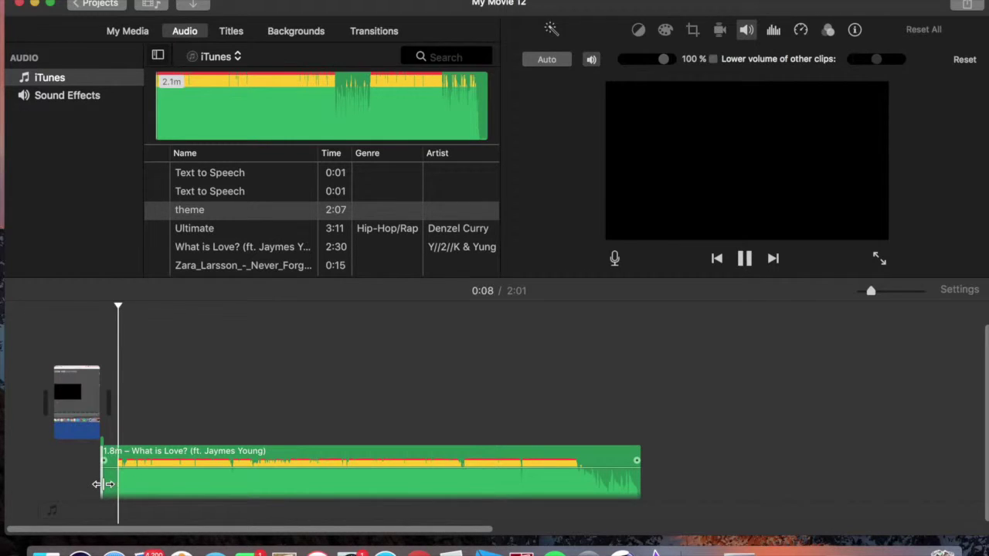
key("space")
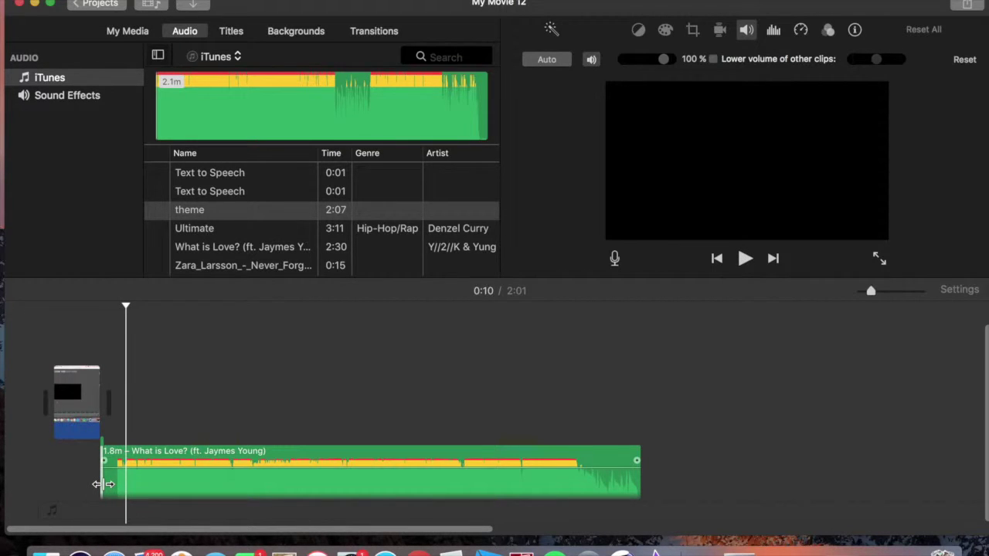
Move the trimmed song to the start of the video clip and play both together.
left_click_drag(203, 476, 56, 495)
key("space")
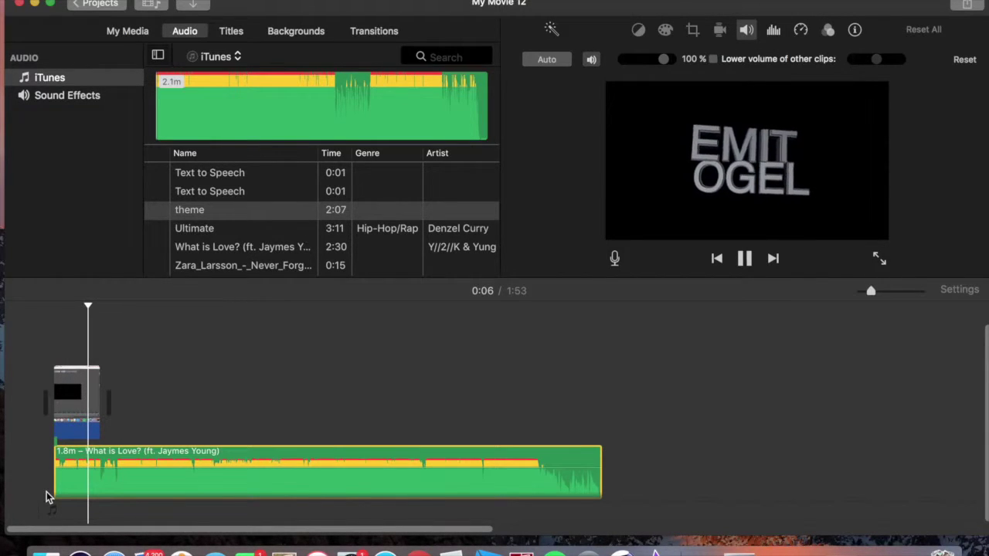
key("space")
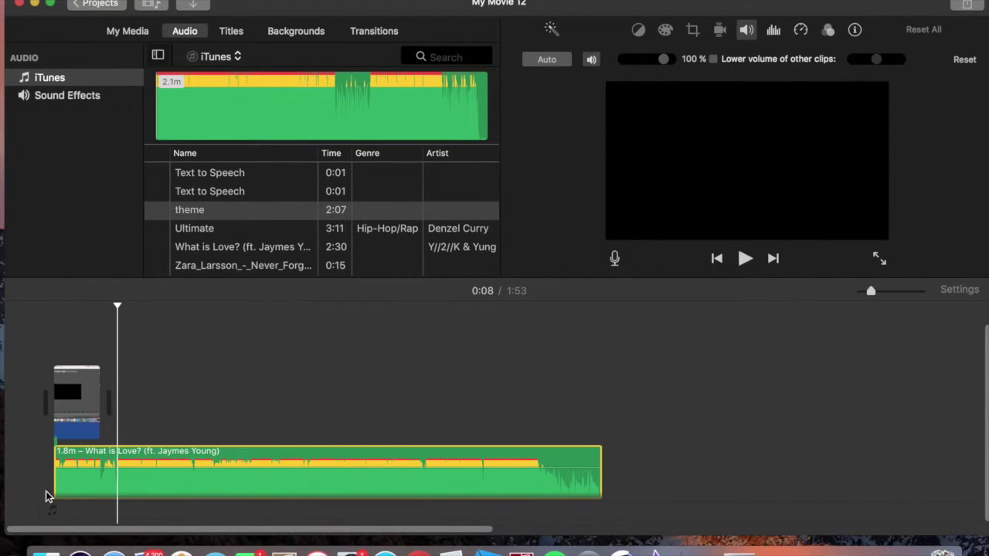
Split the song at the end of the video clip, delete the excess so 8.2 s remain, and play the result.
right_click(99, 475)
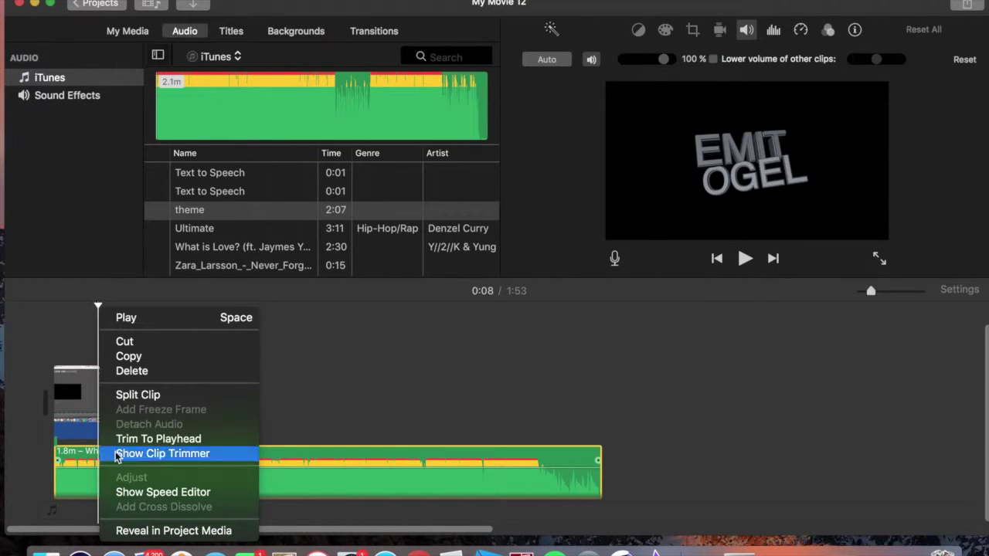
left_click(136, 395)
left_click(161, 483)
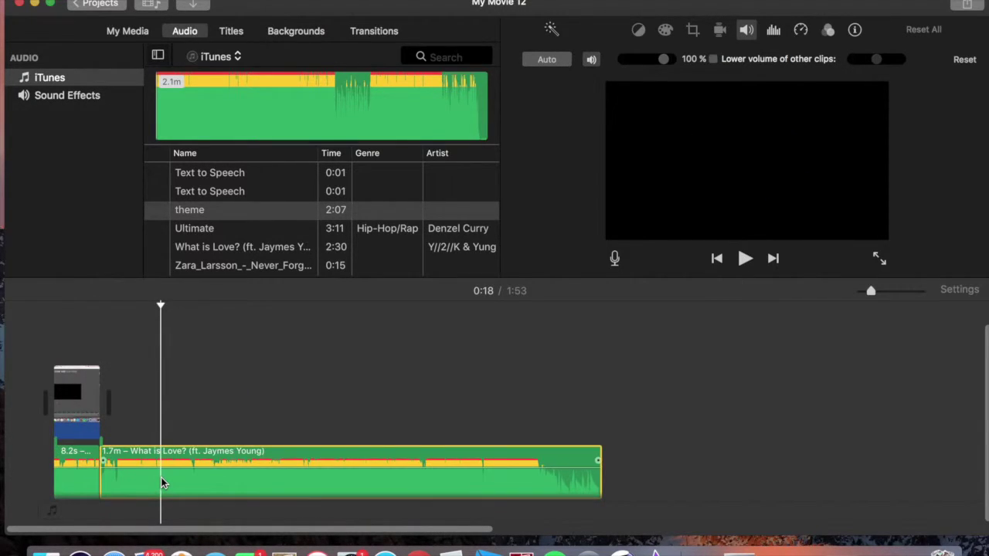
key("Delete")
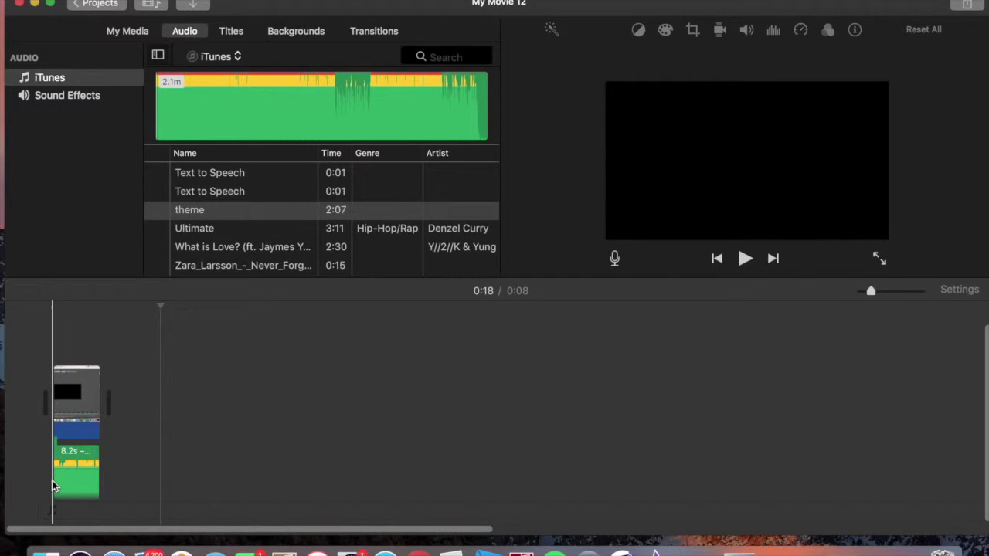
key("space")
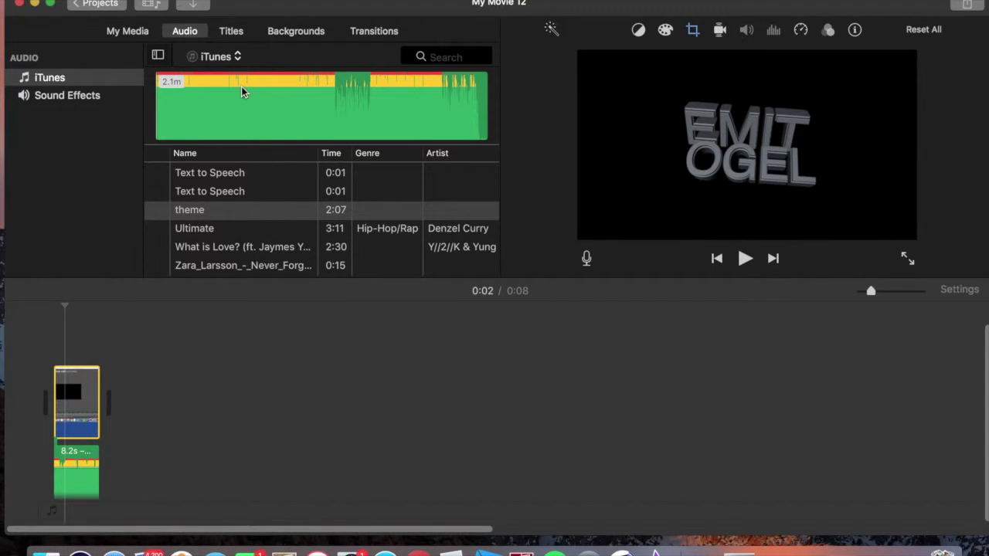
left_click(247, 126)
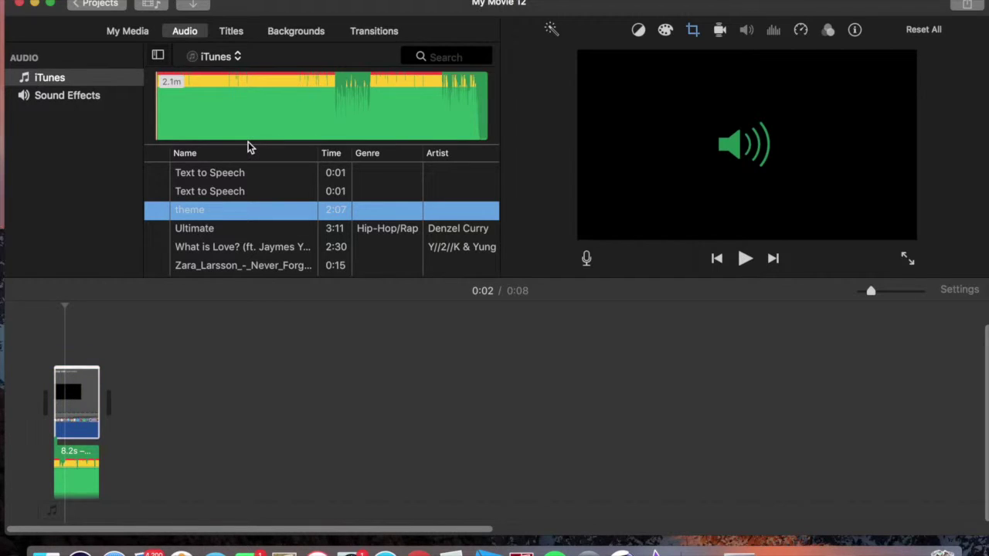
left_click(244, 129)
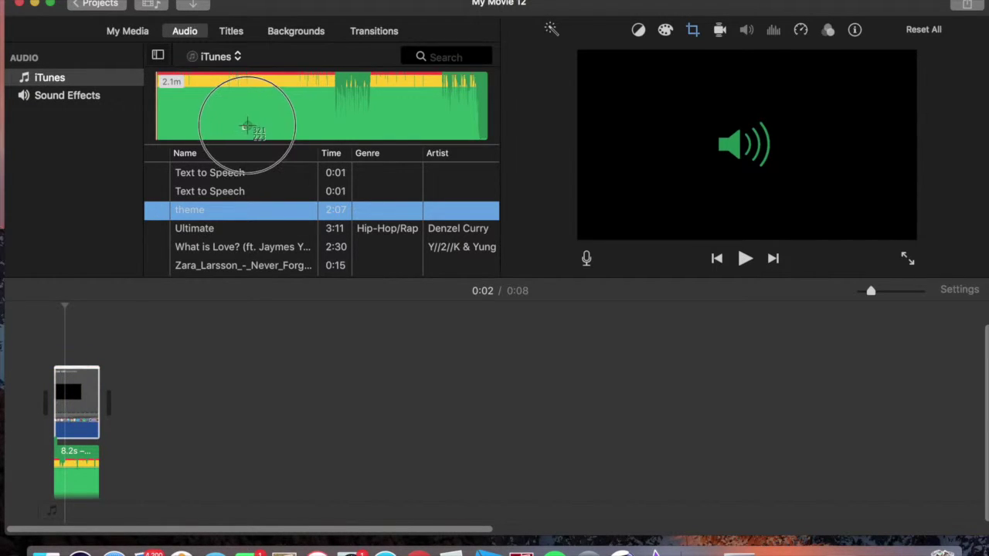
left_click(96, 429)
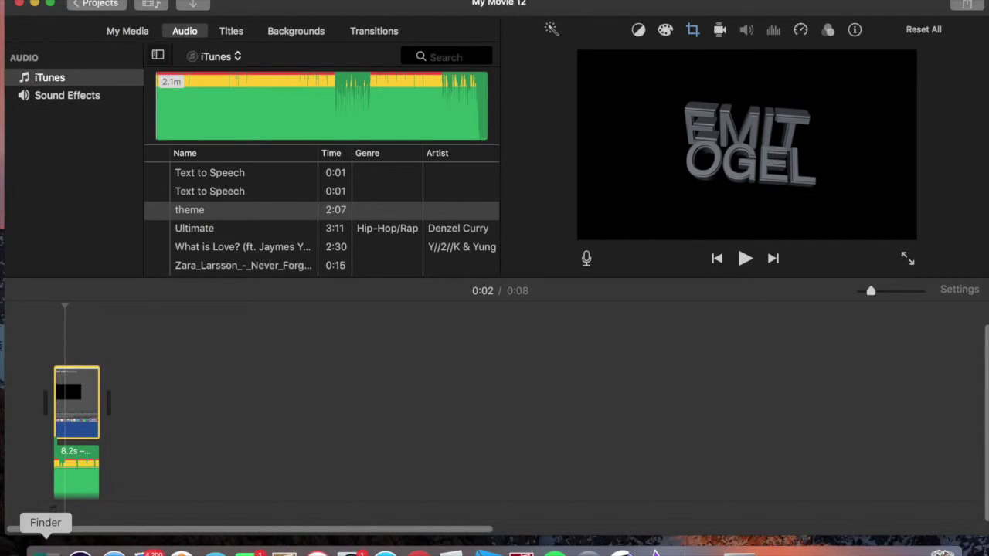
Switch to Finder and place the plain green screenshot from the Desktop folder above the video clip, matching its length to the clip.
left_click(47, 553)
scroll(390, 154, "up", 2)
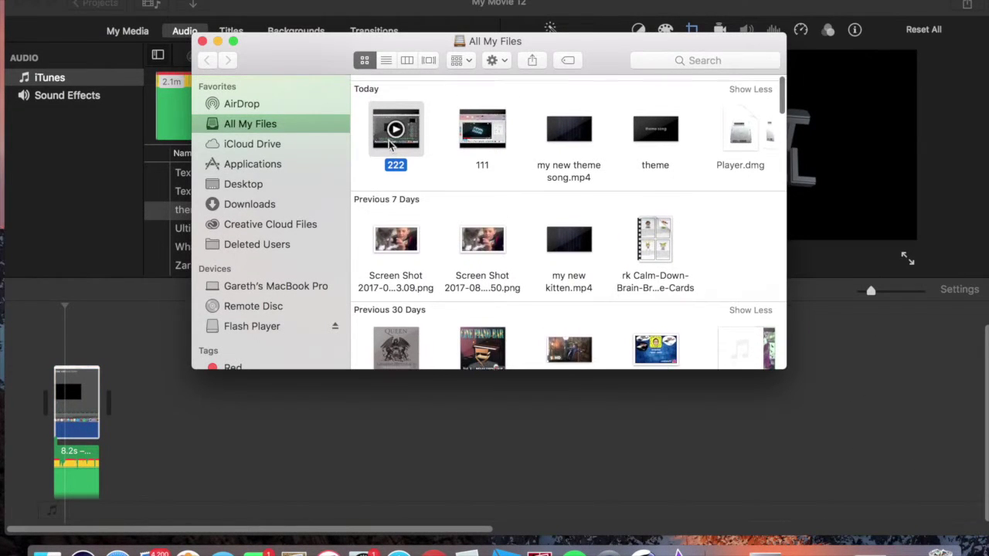
left_click(252, 143)
left_click(246, 124)
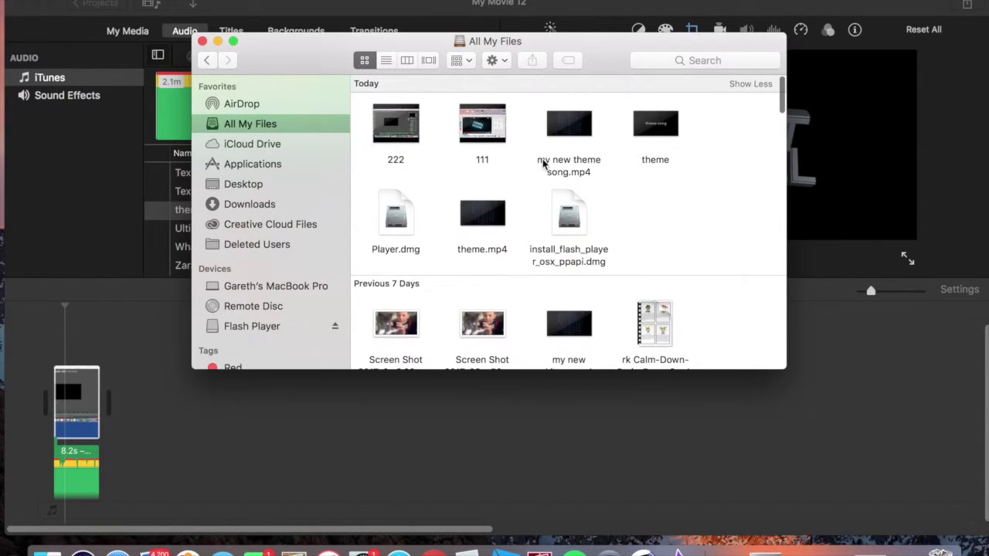
scroll(544, 164, "down", 1)
left_click(237, 184)
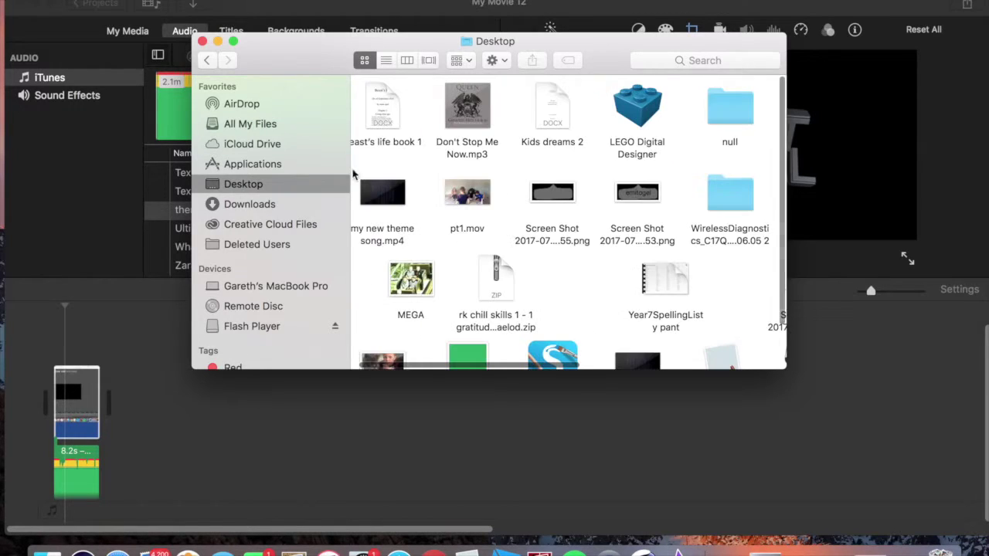
scroll(456, 183, "down", 3)
left_click_drag(480, 309, 267, 455)
left_click_drag(142, 395, 106, 362)
Set the green image's video overlay to Green/Blue Screen and play the movie from the beginning.
left_click(81, 357)
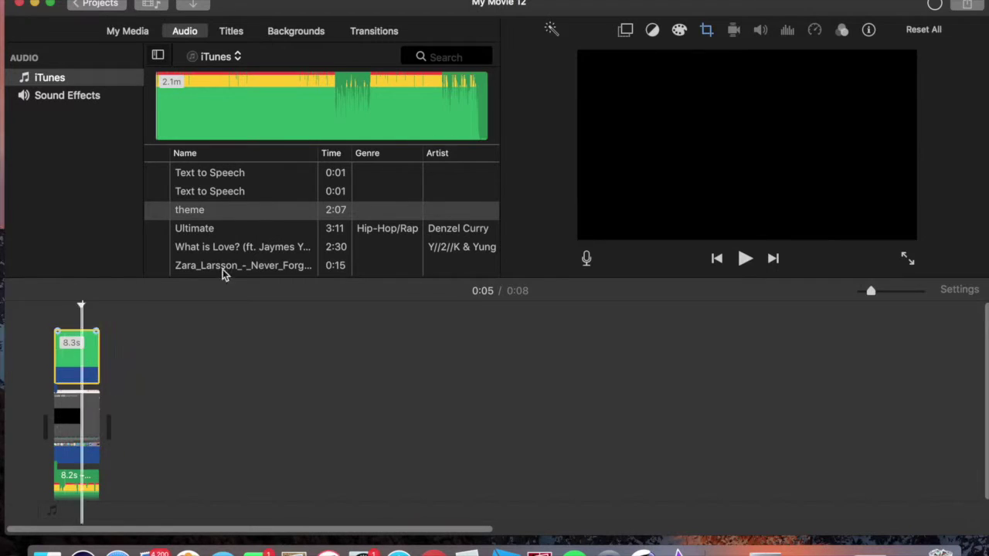
left_click(627, 29)
left_click(609, 62)
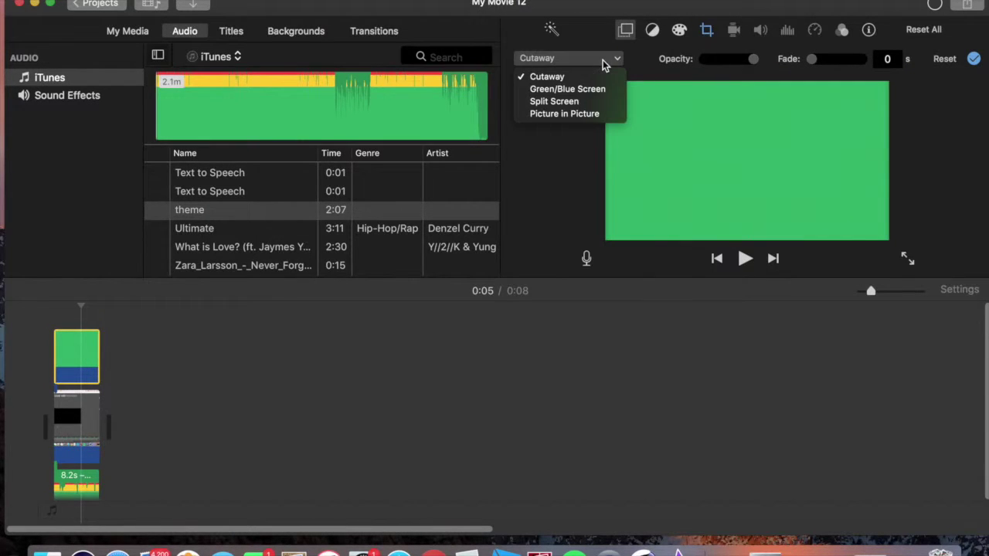
left_click(599, 91)
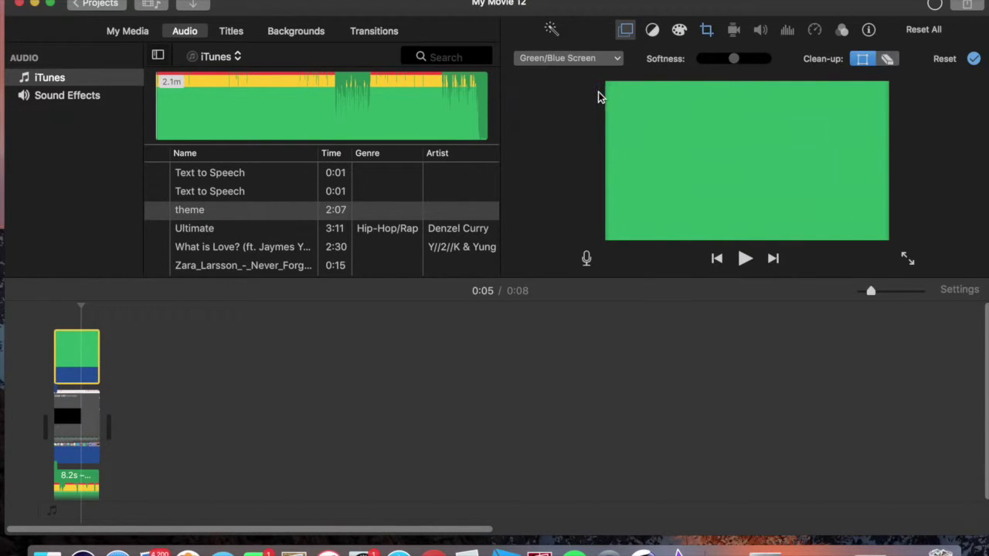
left_click(399, 362)
left_click(63, 353)
key("space")
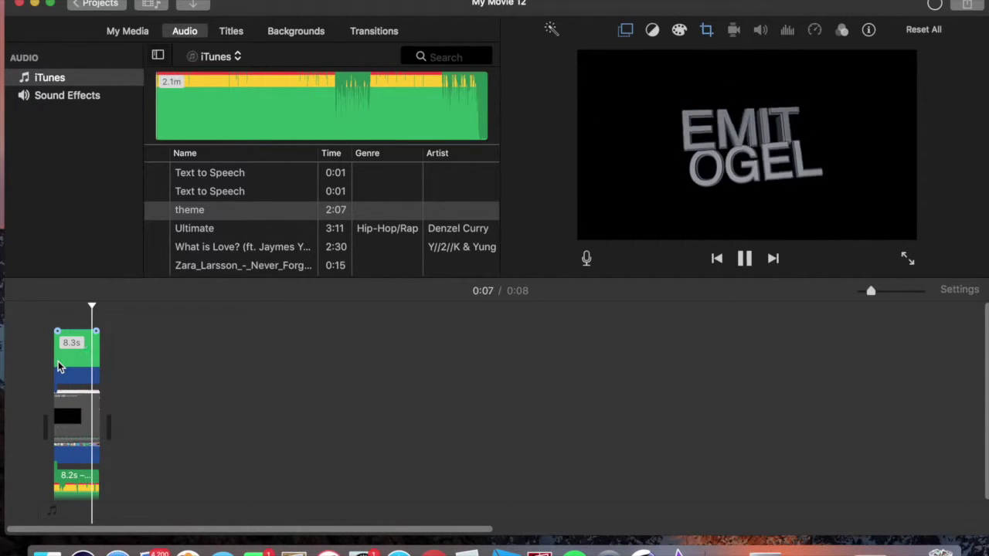
Delete the green image overlay from above the video clip.
left_click(83, 373)
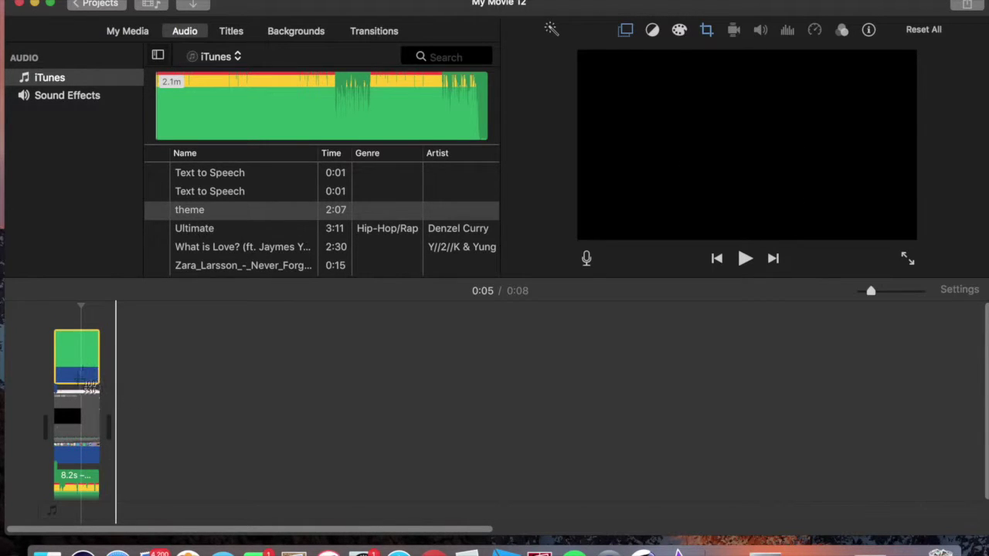
left_click(71, 380)
left_click(83, 378)
key("Delete")
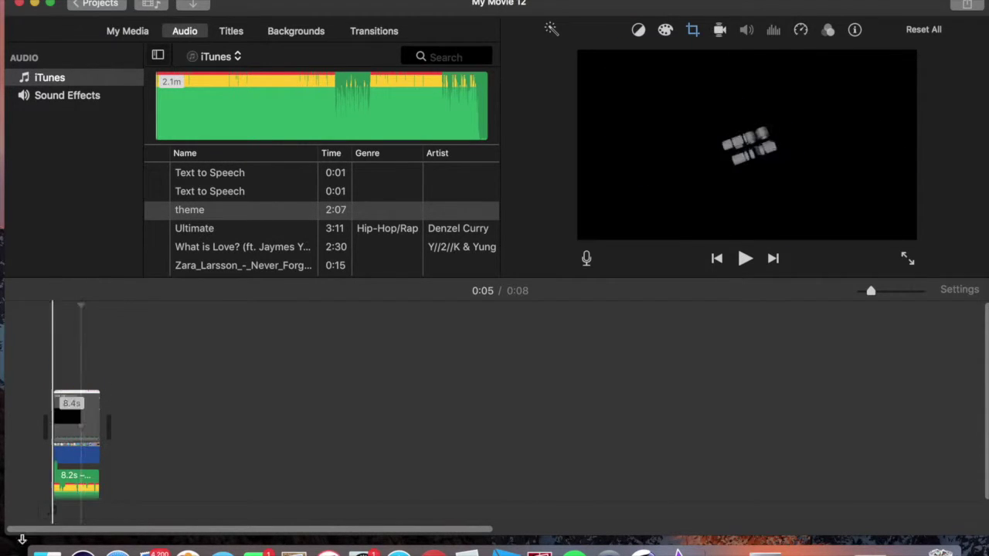
Place the plain blue image from Finder's Desktop folder above the video clip and match its length to the clip.
left_click(47, 553)
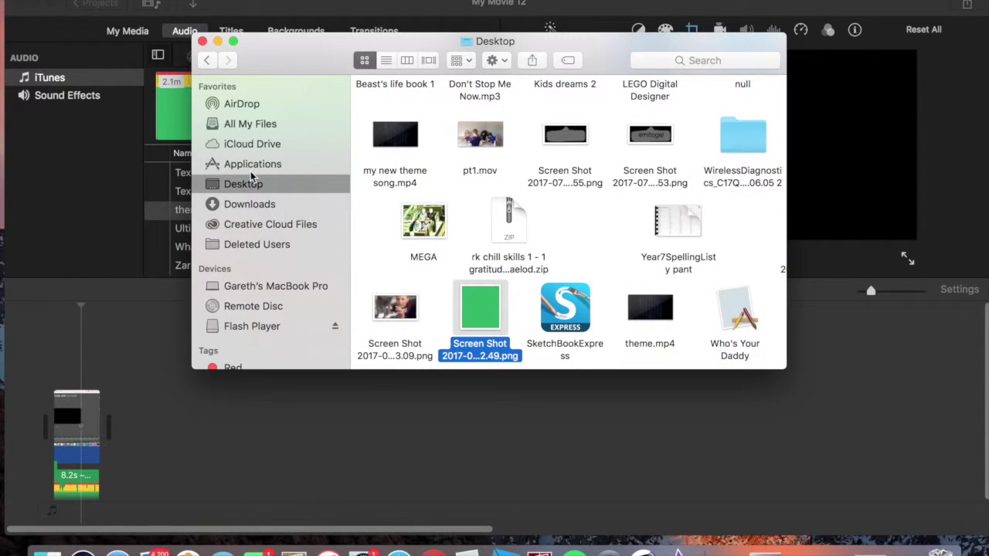
scroll(494, 349, "right", 10)
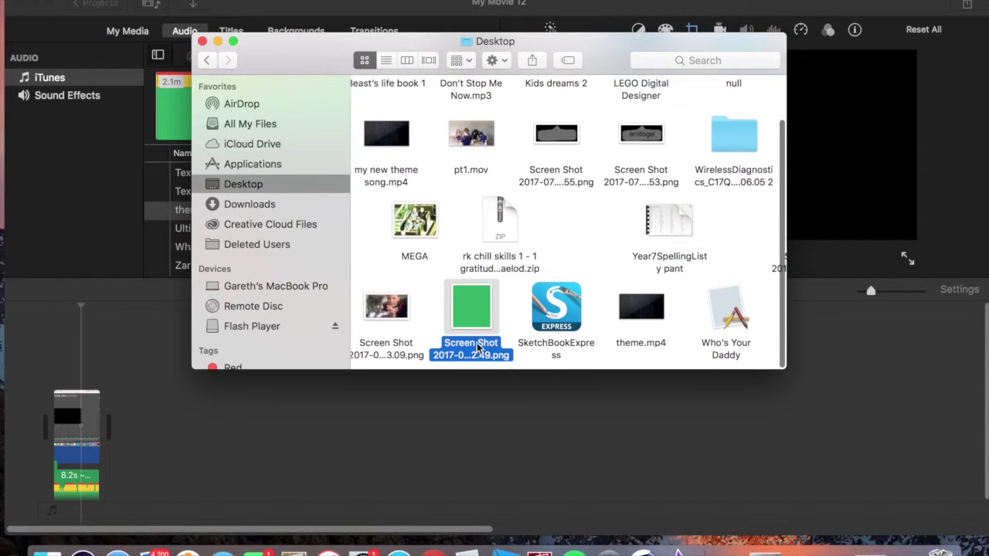
left_click_drag(525, 335, 376, 444)
left_click_drag(142, 423, 103, 359)
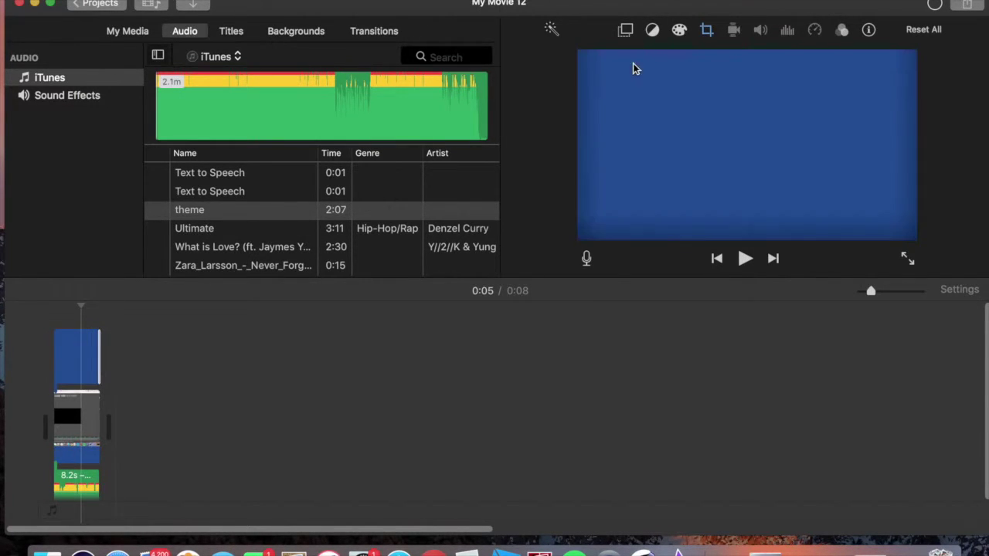
Change the blue image's video overlay from Cutaway to Green/Blue Screen.
left_click(75, 356)
left_click(626, 31)
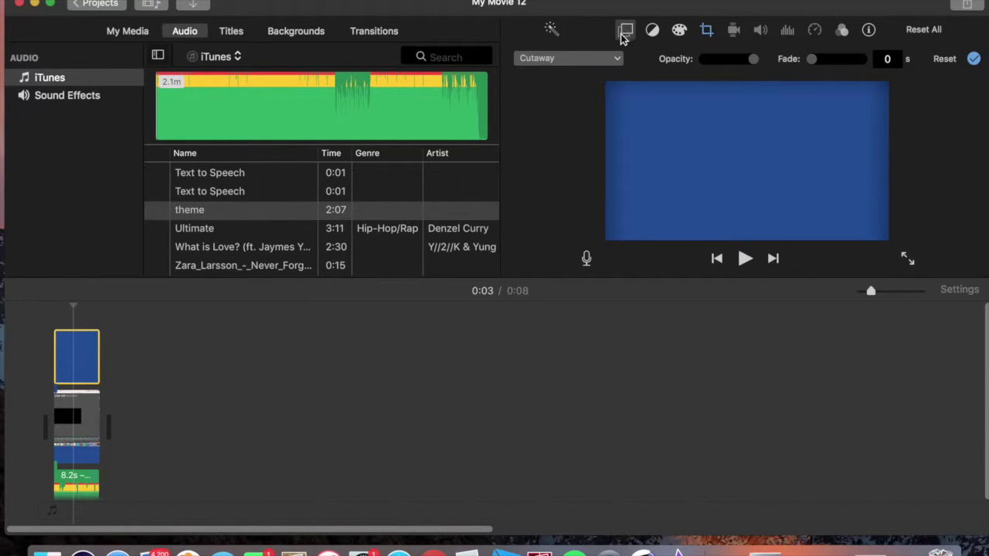
left_click(592, 58)
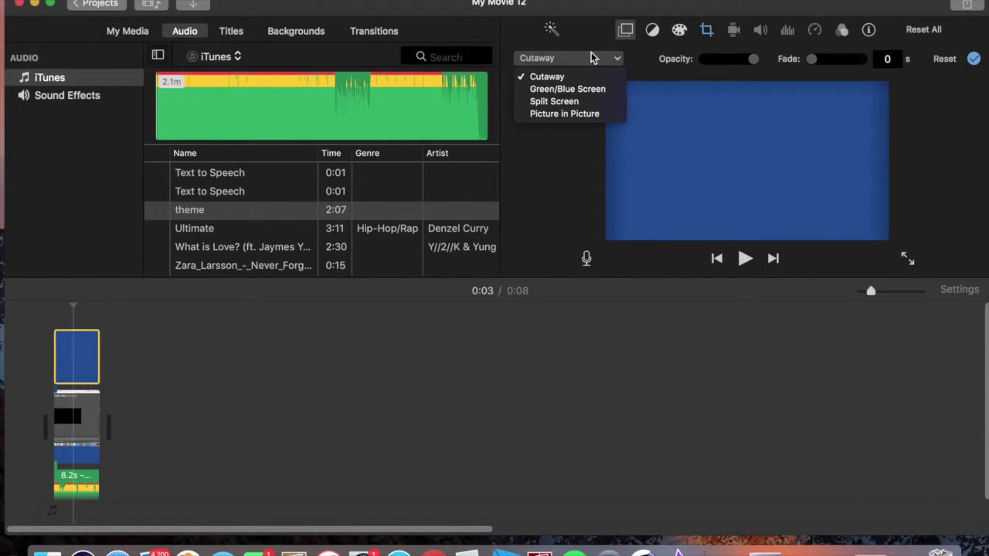
left_click(573, 91)
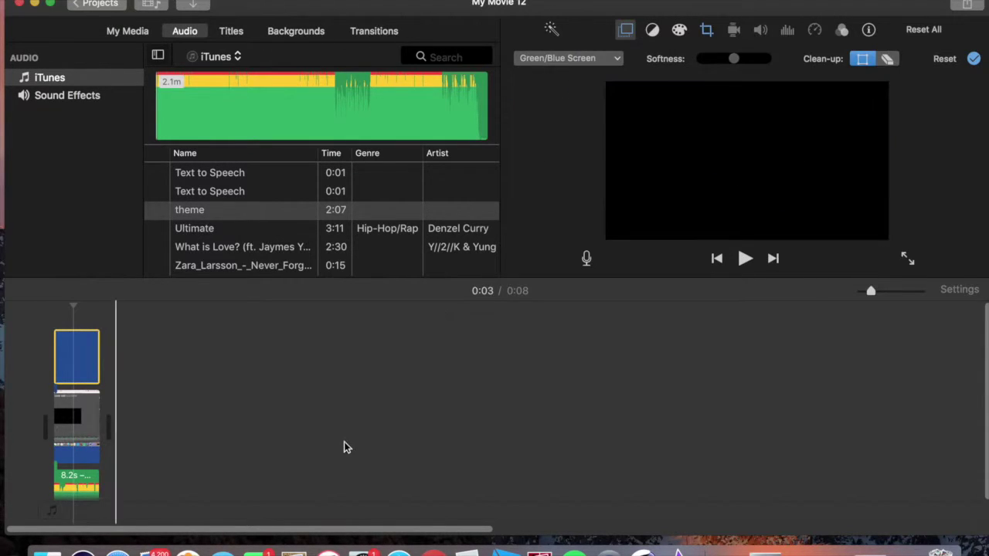
Delete the blue image overlay from the timeline.
left_click(345, 446)
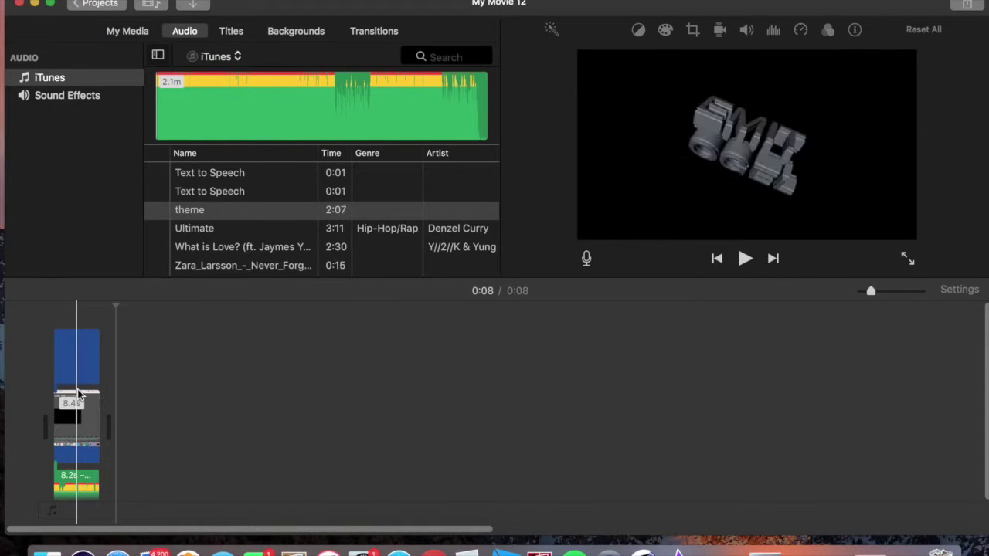
left_click(80, 352)
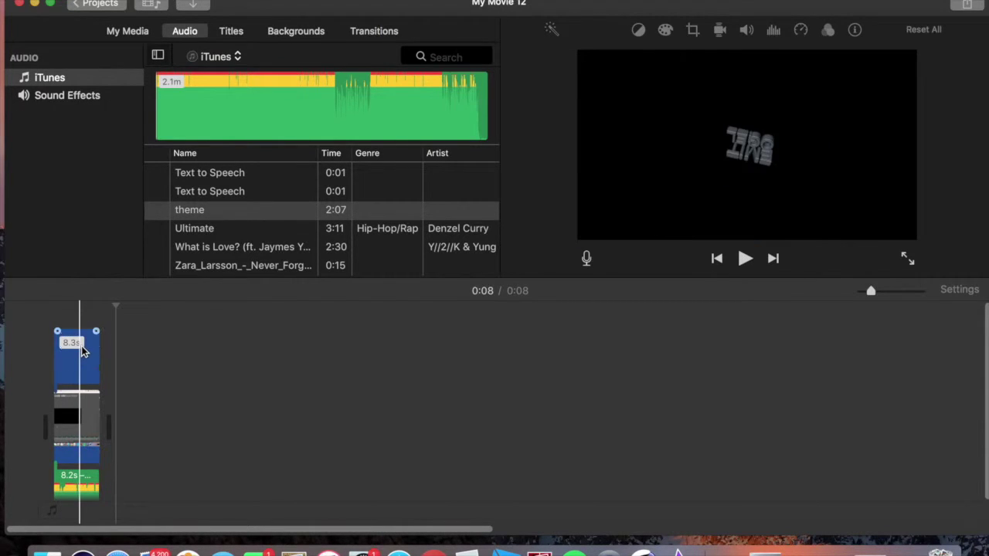
key("Delete")
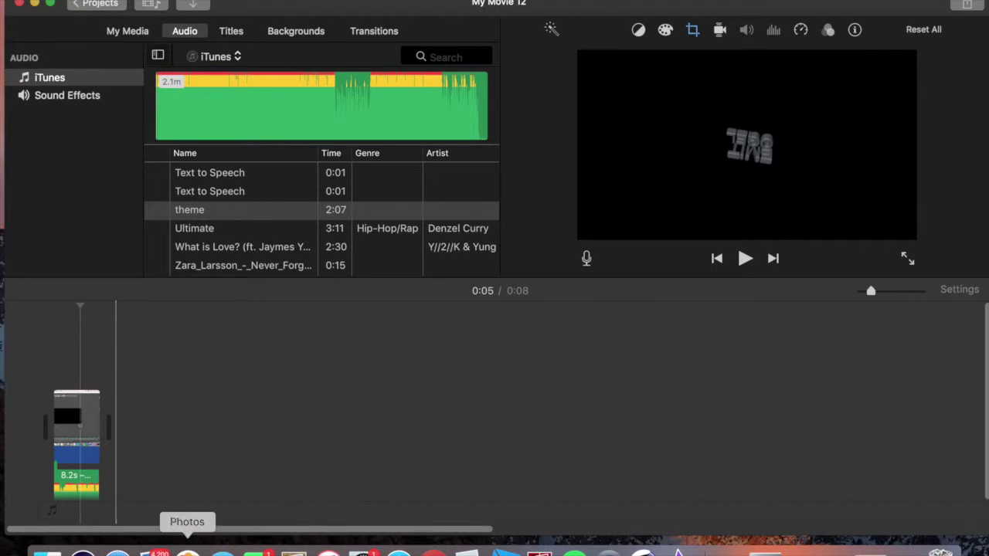
Switch to Safari and copy the address of the YouTube video "Spiderman swing and land green screen royalty free".
left_click(117, 552)
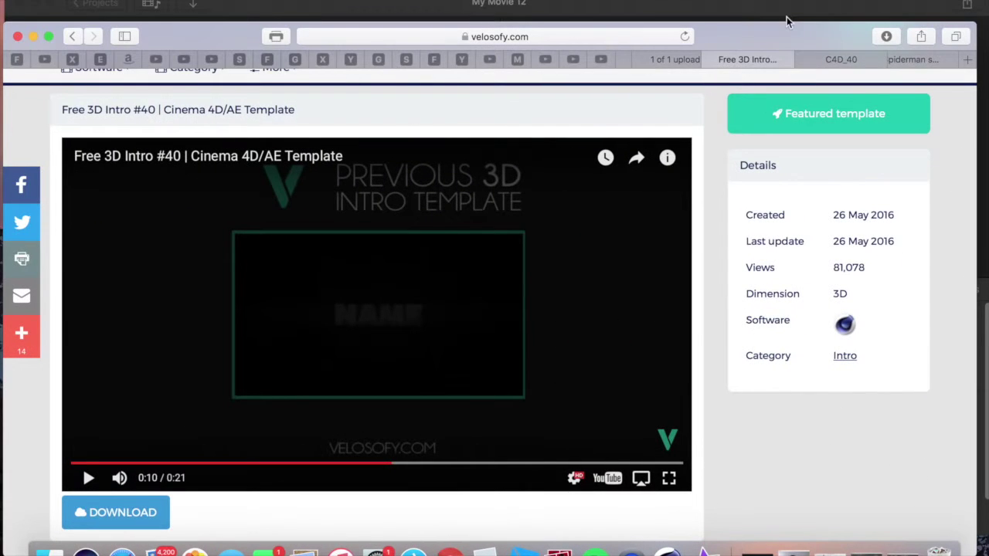
left_click(825, 59)
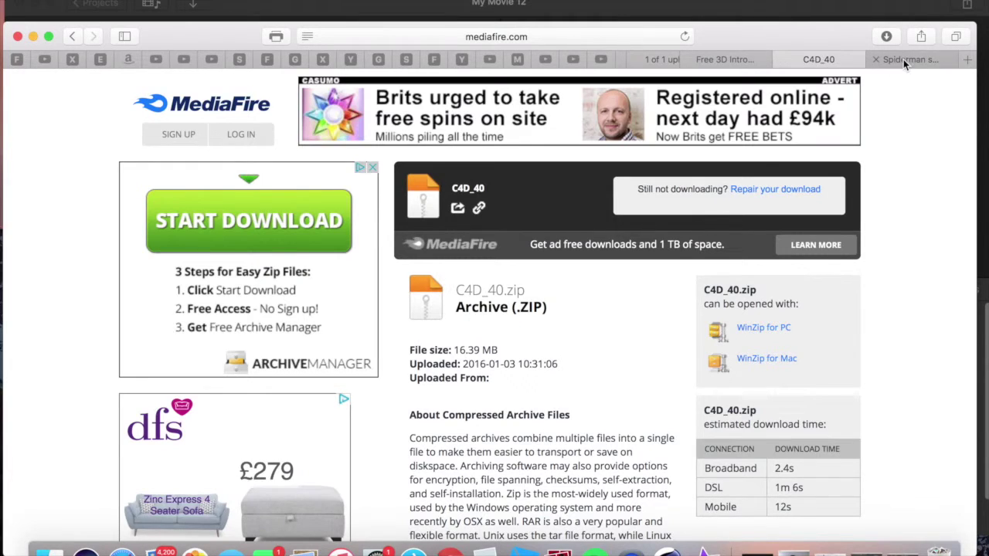
left_click(904, 59)
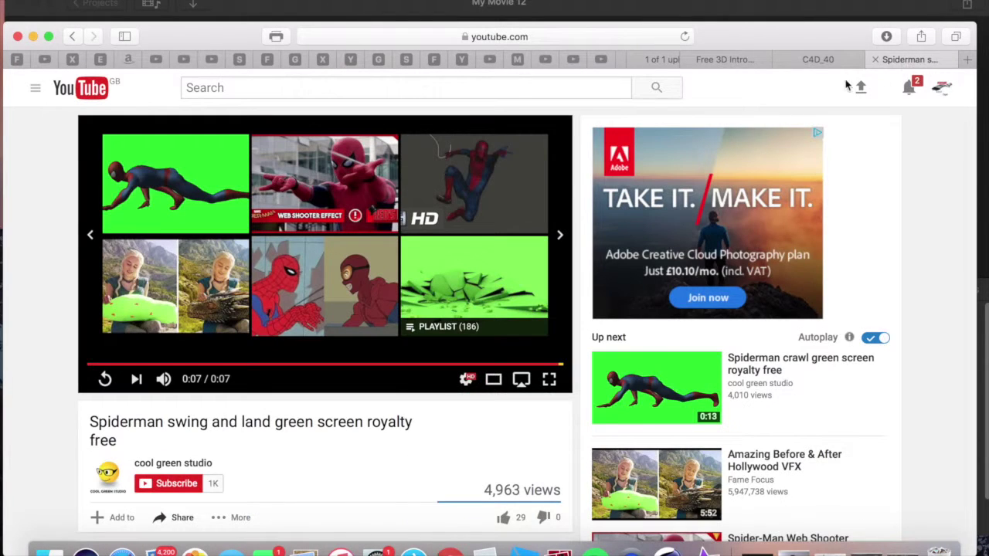
left_click(413, 60)
left_click(685, 36)
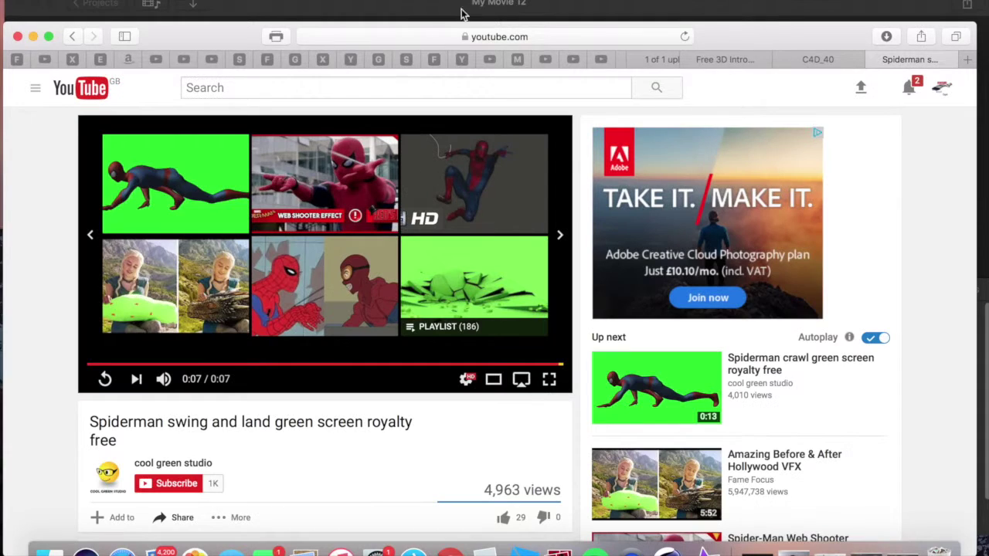
left_click(420, 37)
key("super+c")
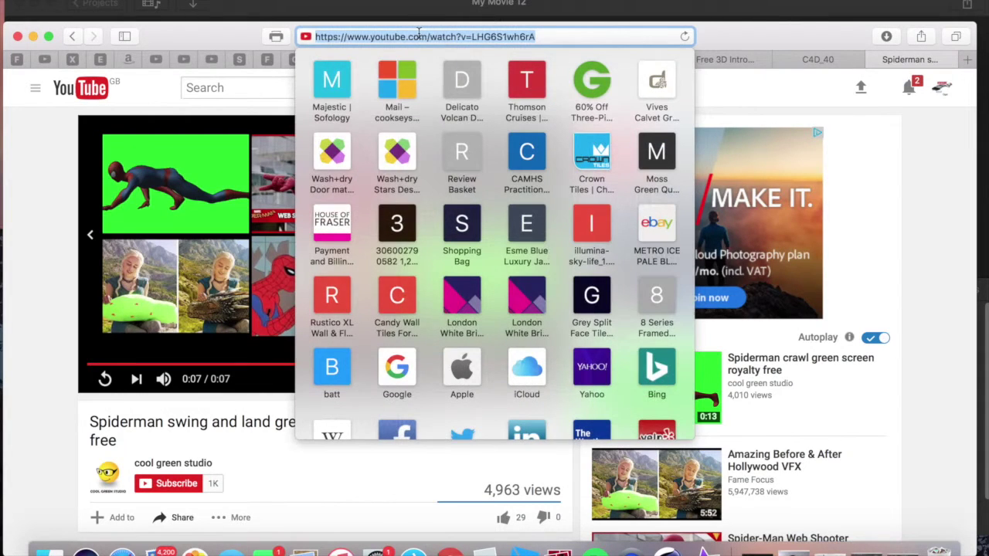
Search for "youtube to mp4", open YouTube In MP4, and submit the copied video link for MP4 conversion.
type("youtube to mp4")
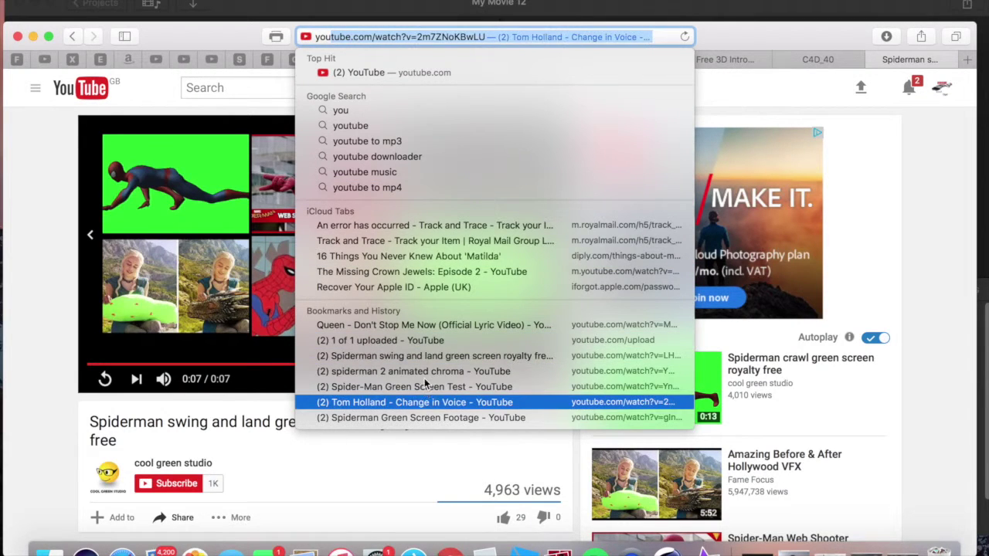
left_click(407, 188)
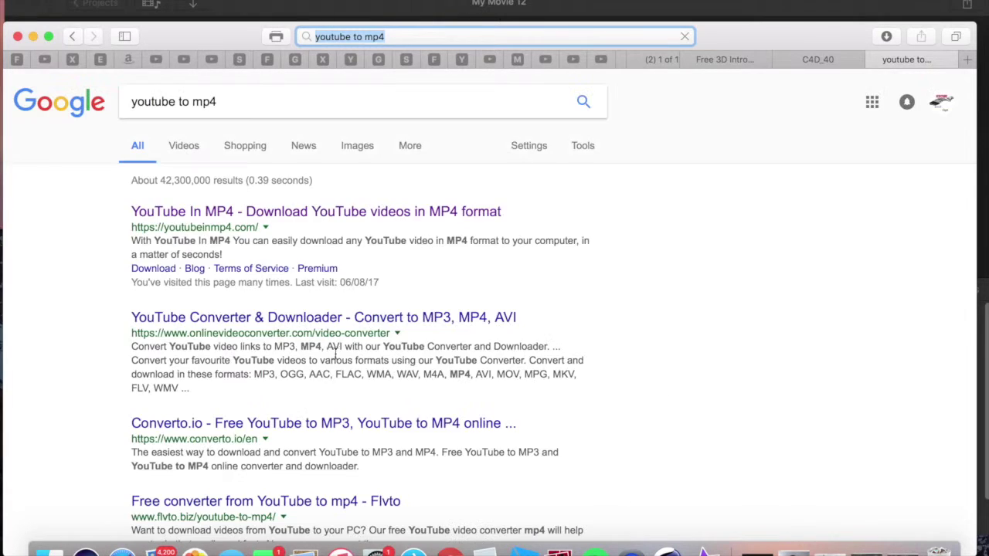
left_click(299, 215)
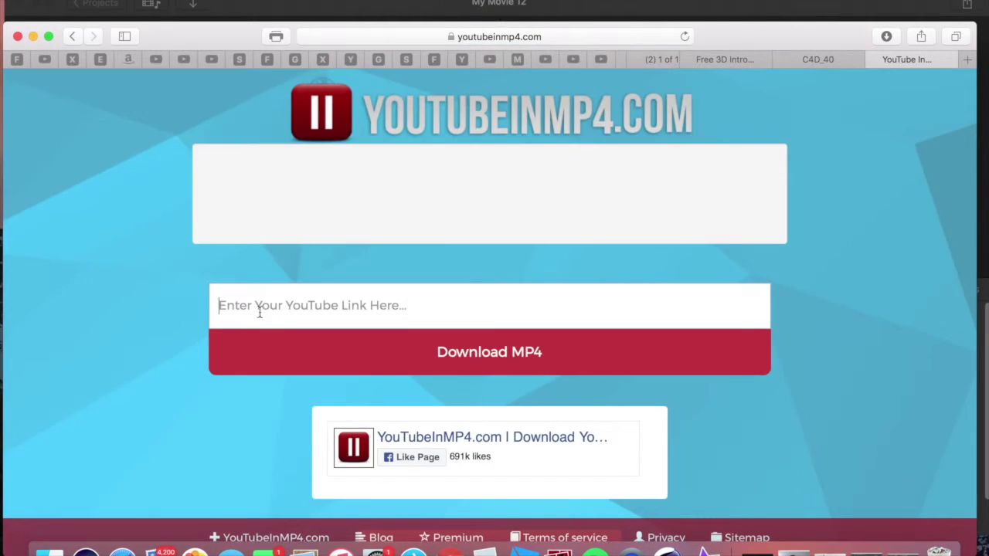
key("super+v")
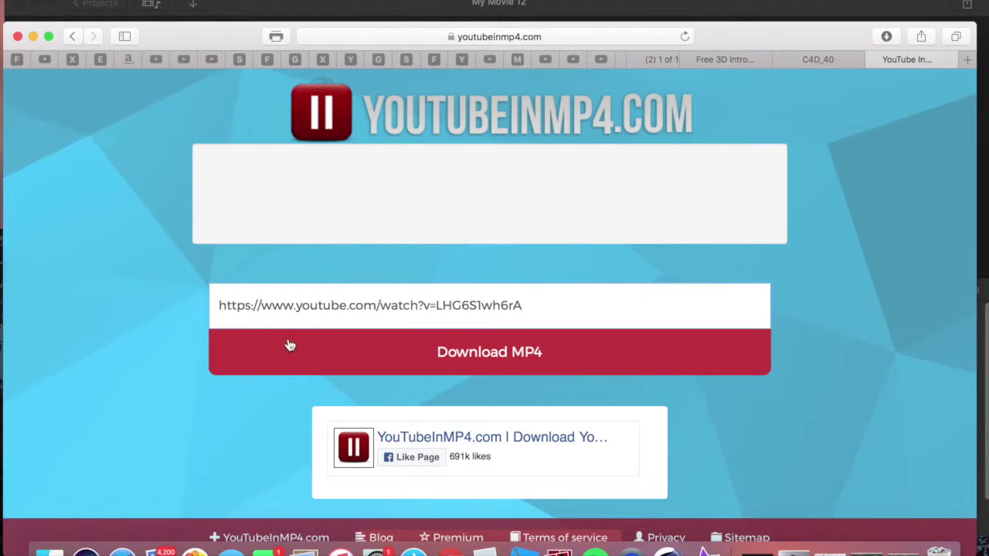
left_click(290, 350)
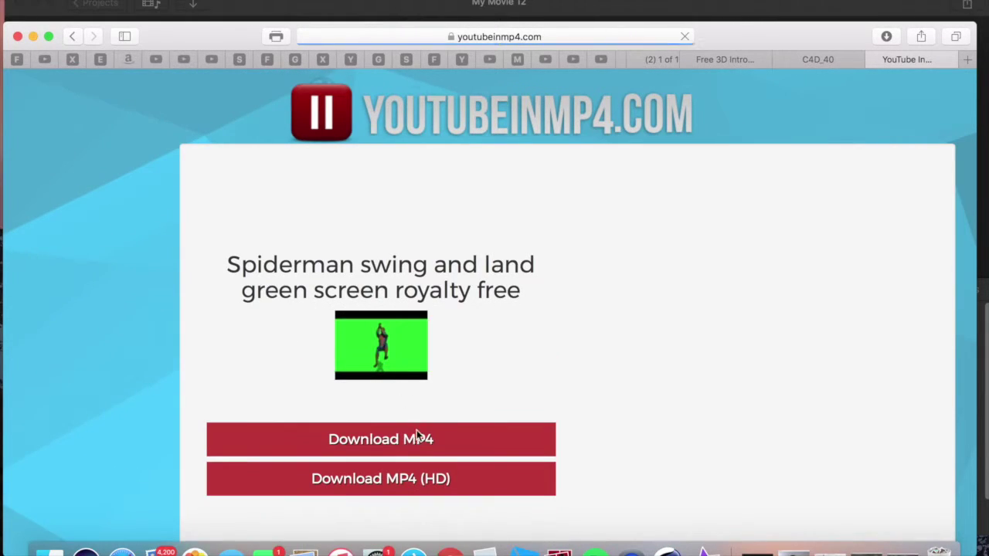
Download the Spiderman swing and land green screen video as MP4 (HD) and check it in the Safari downloads list.
left_click(414, 479)
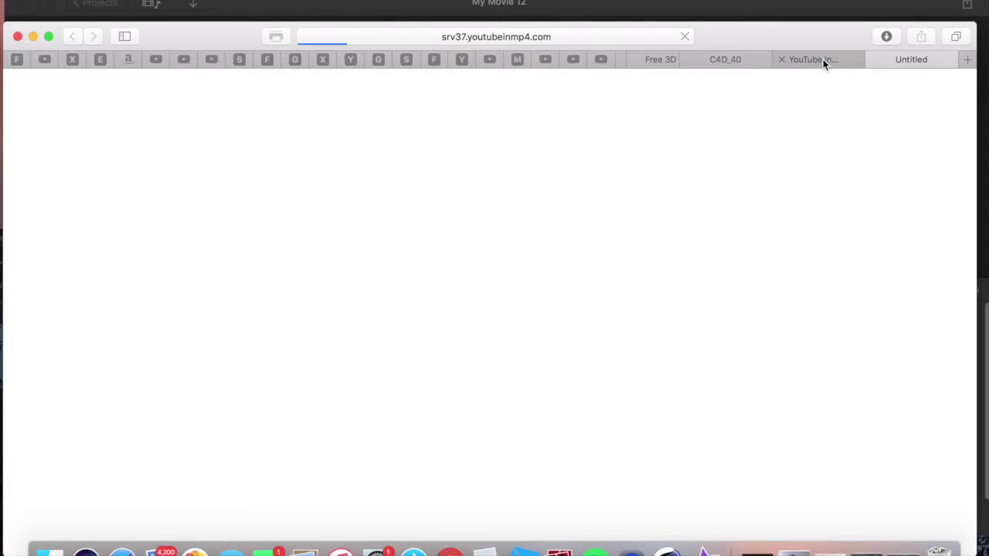
left_click(823, 58)
left_click(903, 55)
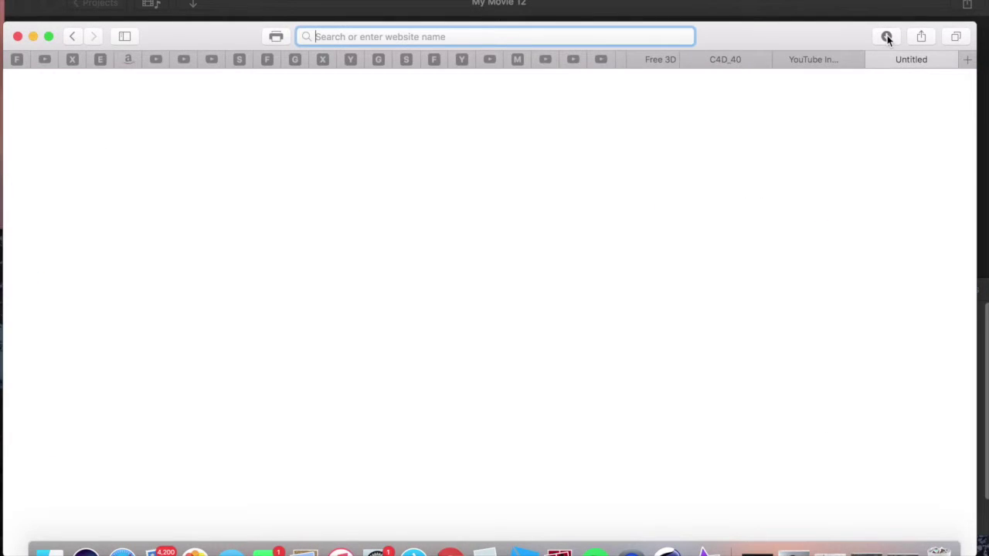
left_click(887, 37)
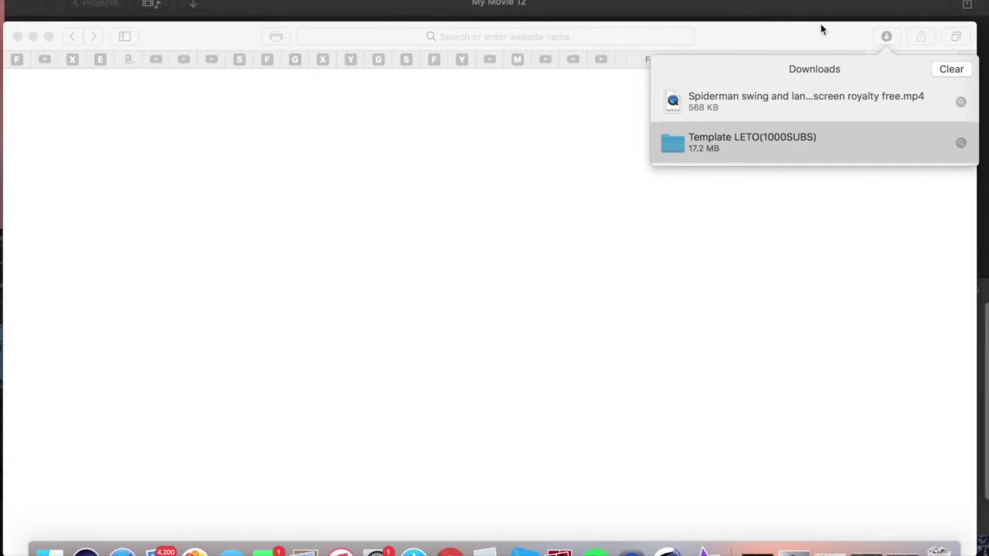
left_click(817, 34)
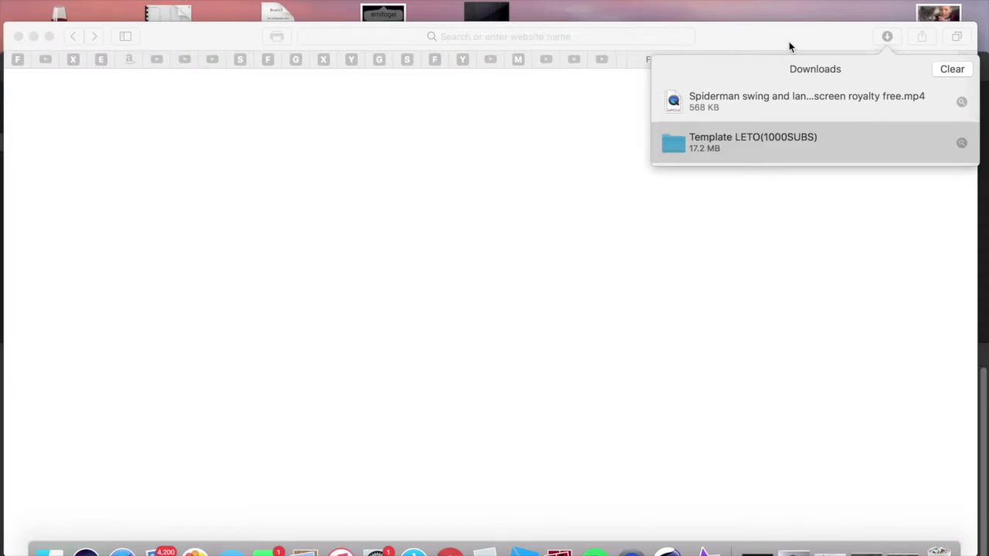
left_click(836, 48)
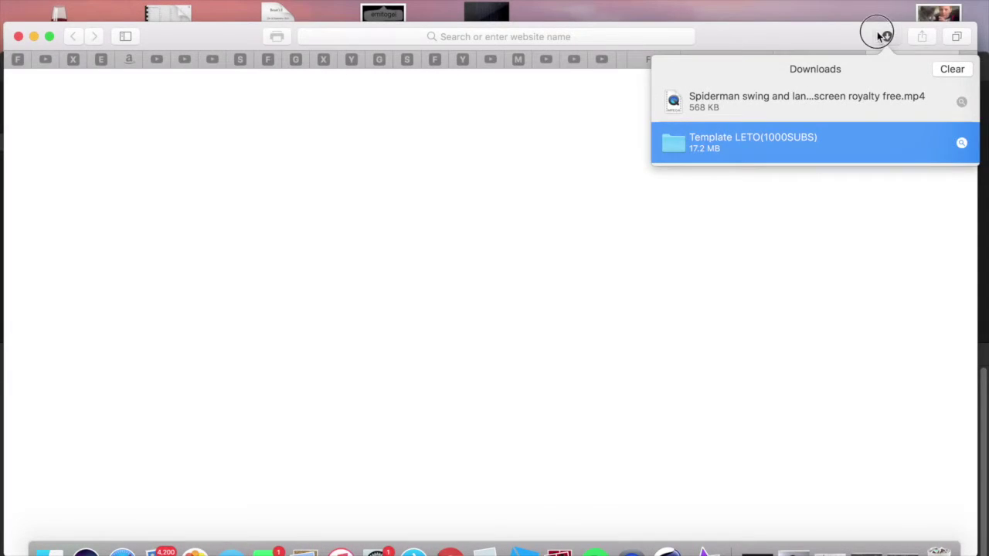
left_click(881, 36)
Close the YouTube In MP4 converter tab and the untitled blank tab.
left_click(835, 55)
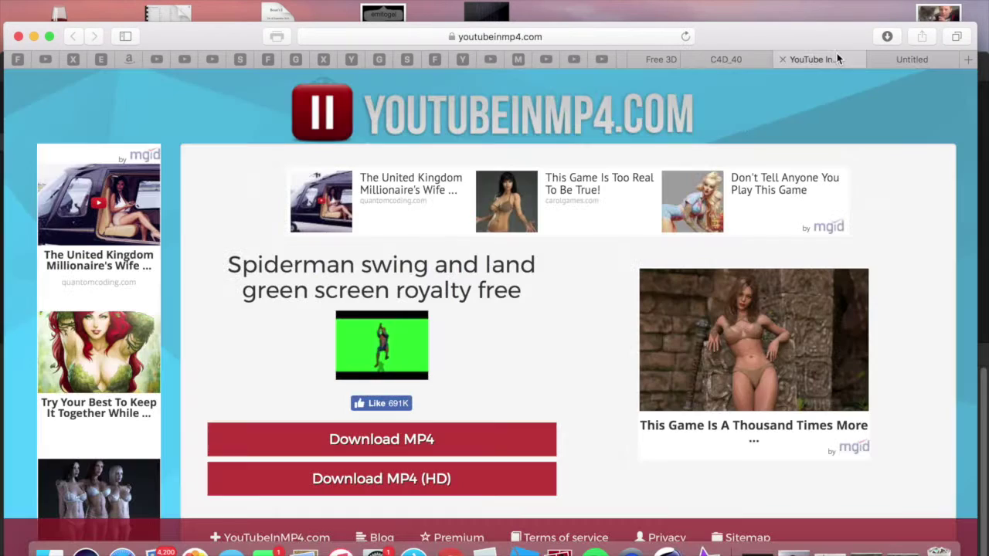
left_click(782, 60)
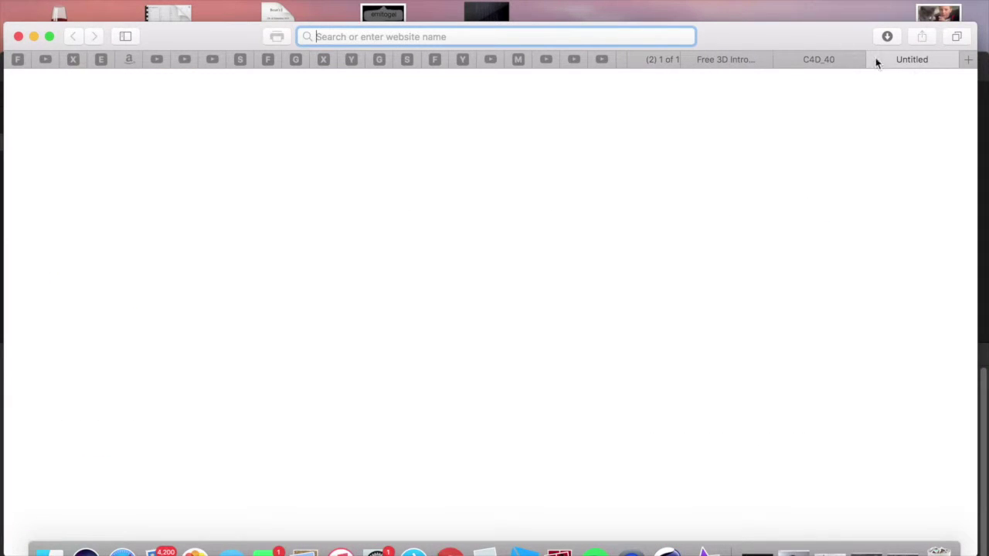
left_click(876, 59)
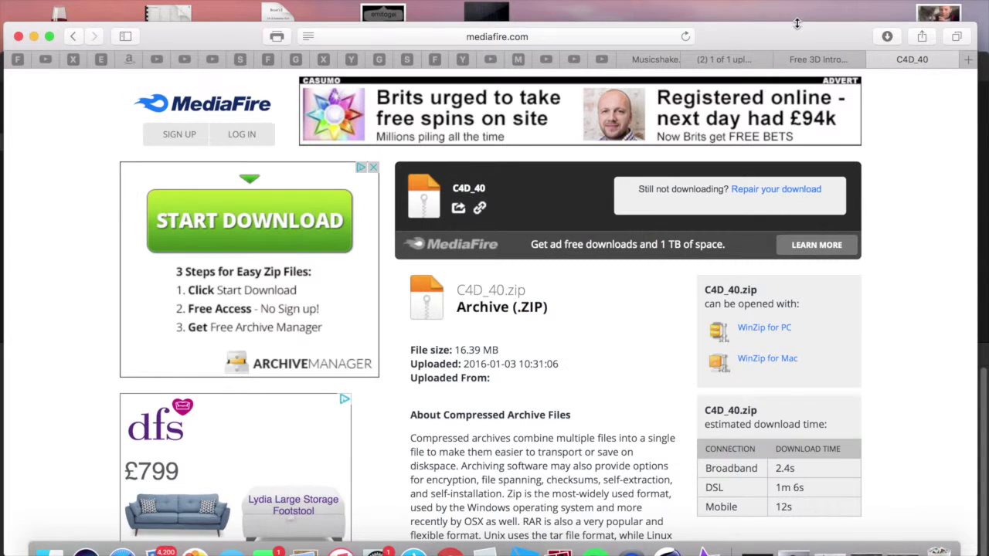
Minimise the Safari window and close the Adobe Flash Player update pop-up window, choosing to leave its page.
left_click(32, 36)
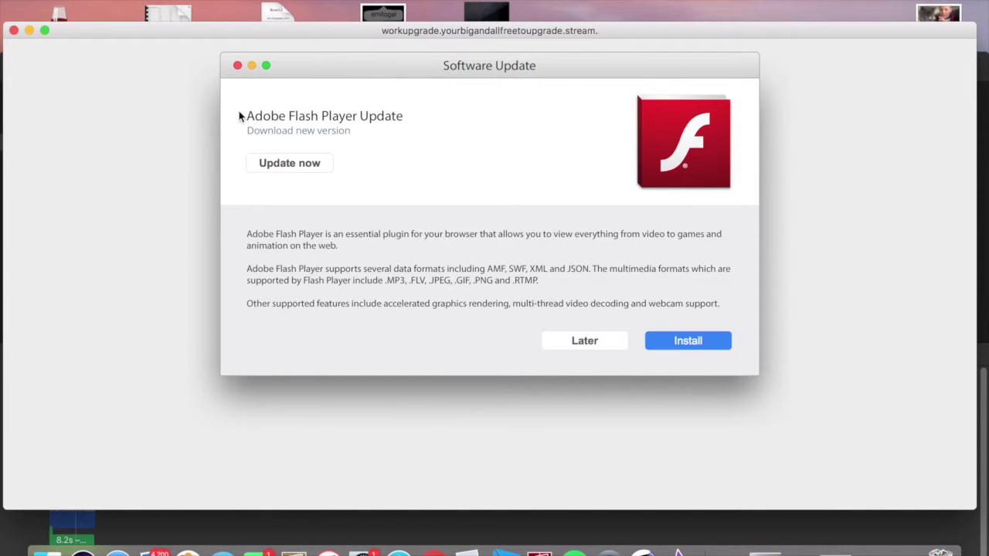
left_click(13, 31)
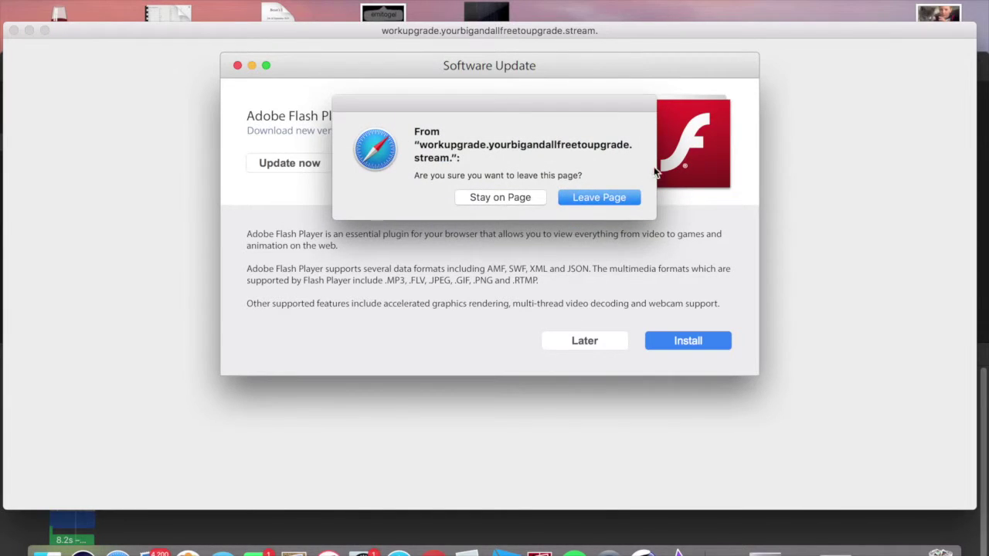
left_click(615, 200)
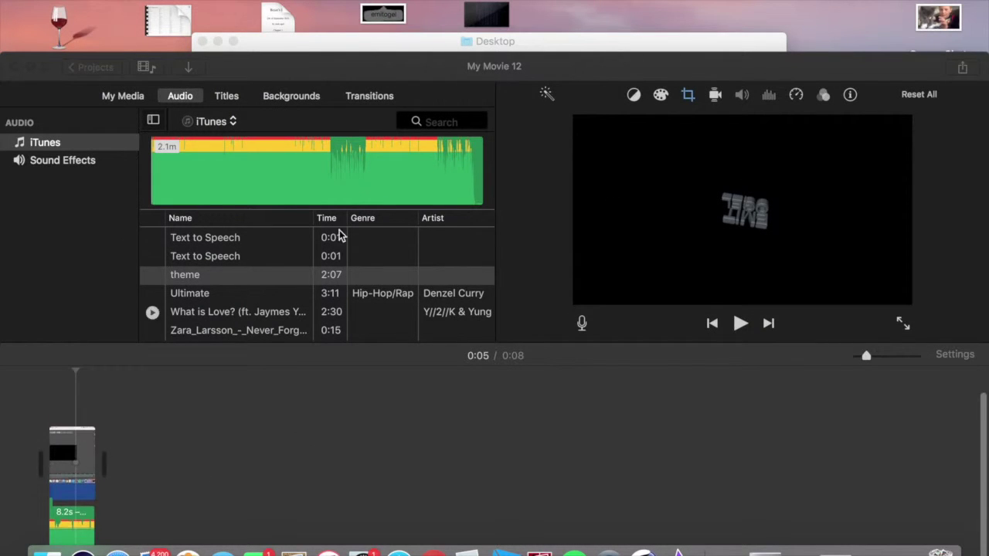
Switch to Finder and add the Spiderman green screen MP4 from All My Files after the intro clip in the iMovie timeline.
left_click_drag(379, 68, 378, 3)
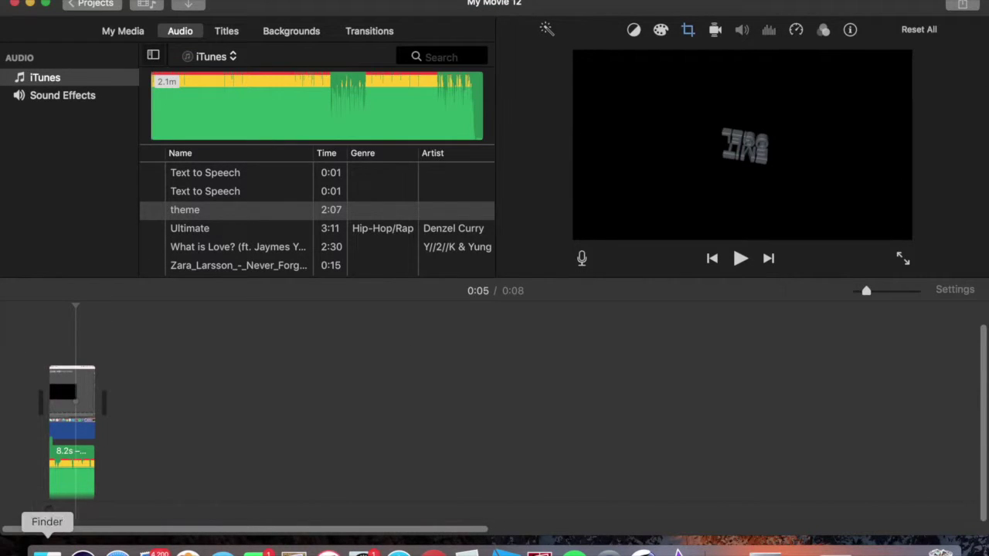
left_click(48, 551)
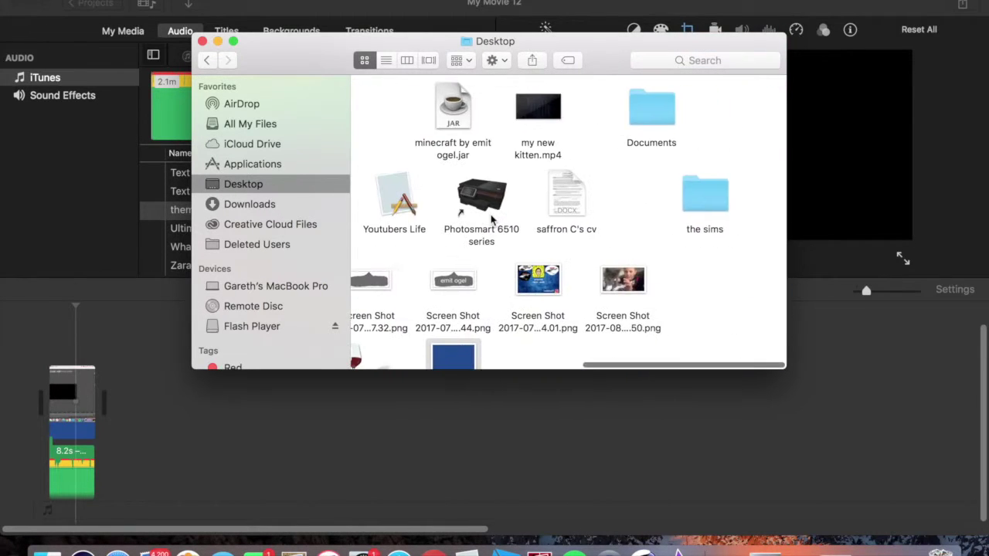
left_click(267, 125)
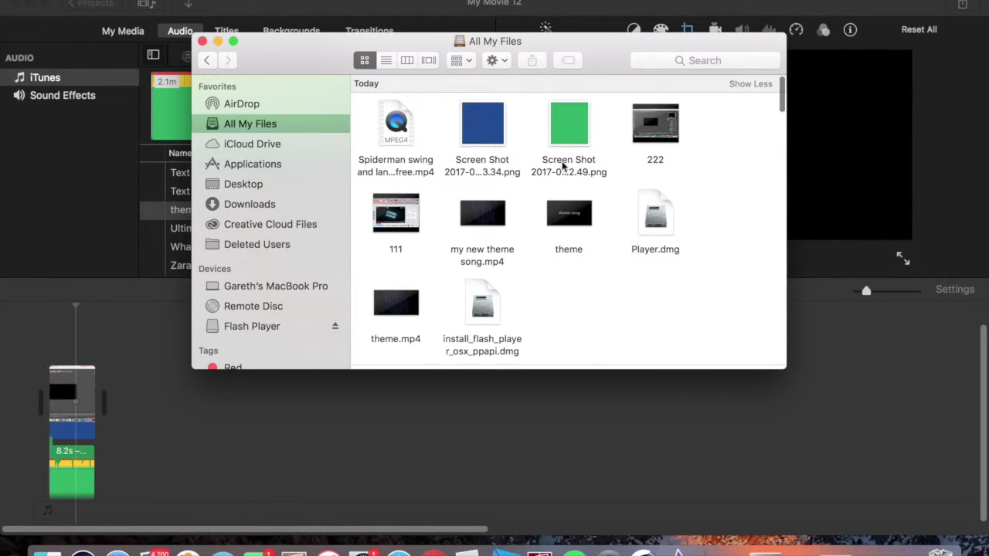
left_click_drag(395, 171, 231, 456)
left_click(361, 441)
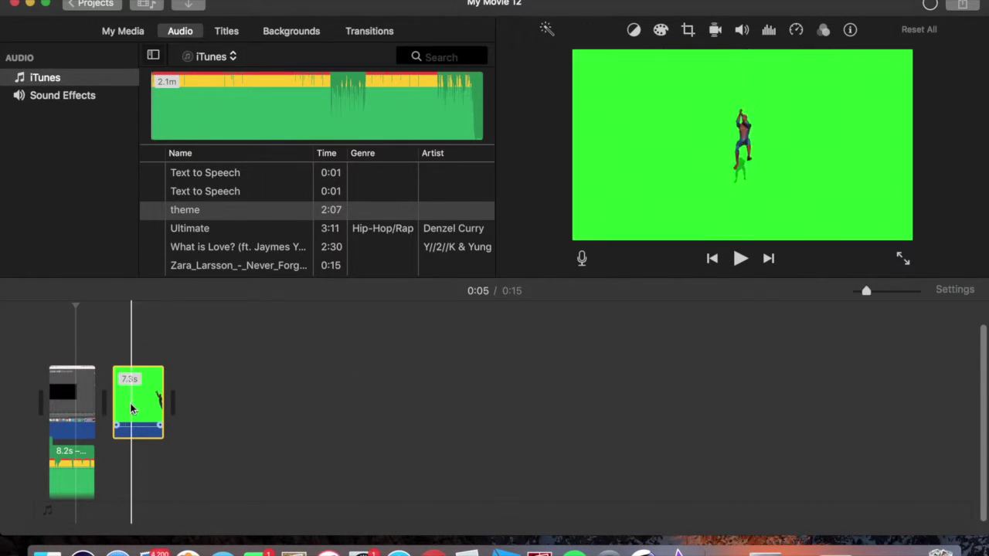
Lower the Spiderman clip's audio volume all the way down in the timeline.
left_click(146, 459)
left_click(896, 292)
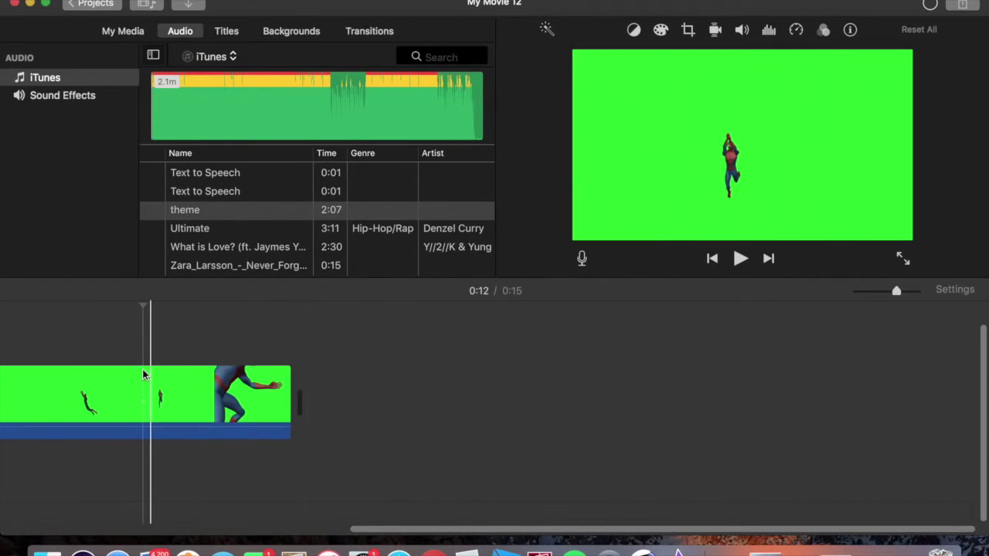
left_click(152, 433)
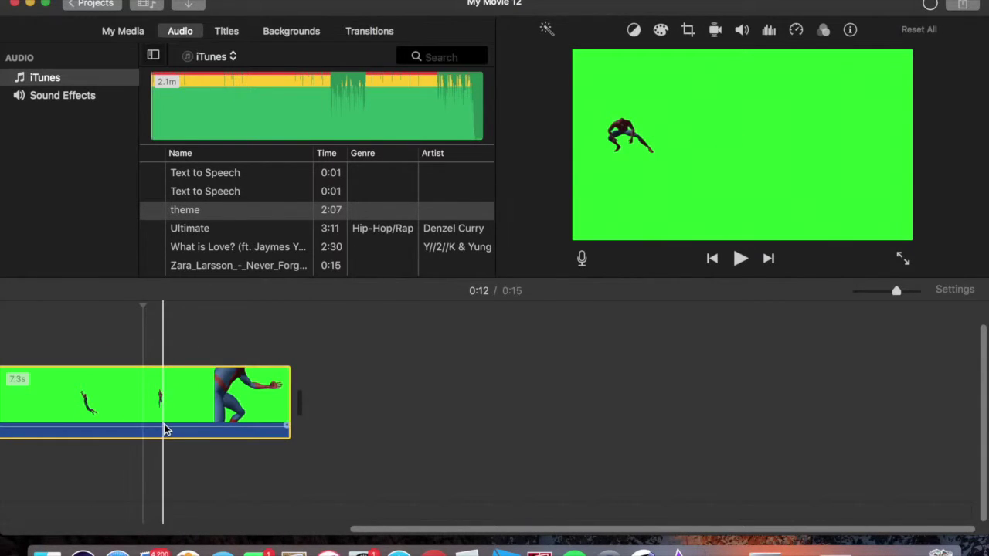
left_click_drag(165, 425, 168, 443)
scroll(169, 443, "left", 5)
scroll(170, 448, "left", 5)
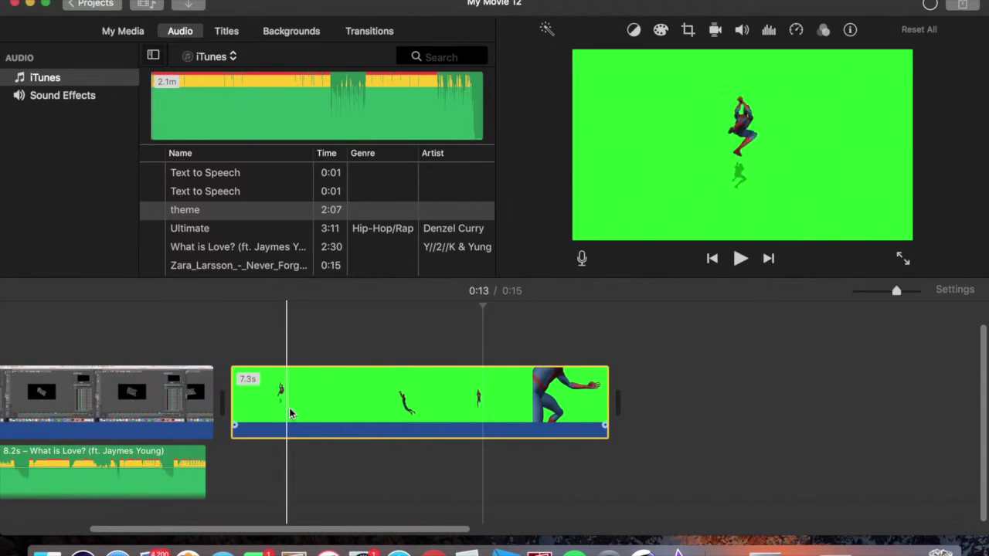
Split the Spiderman clip at about 0:10, before the mid-air swing, and delete the part before the split.
left_click(358, 402)
right_click(359, 402)
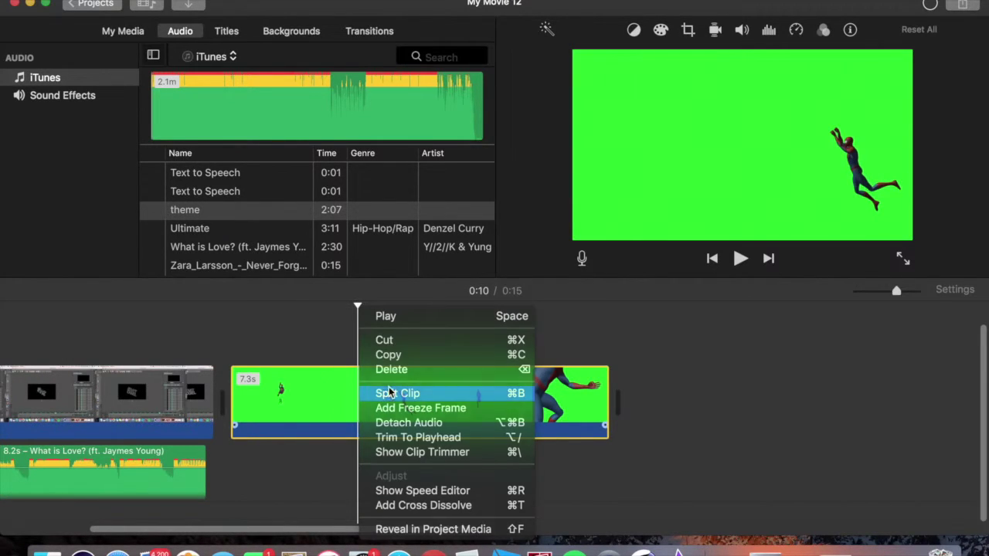
left_click(382, 391)
key("Delete")
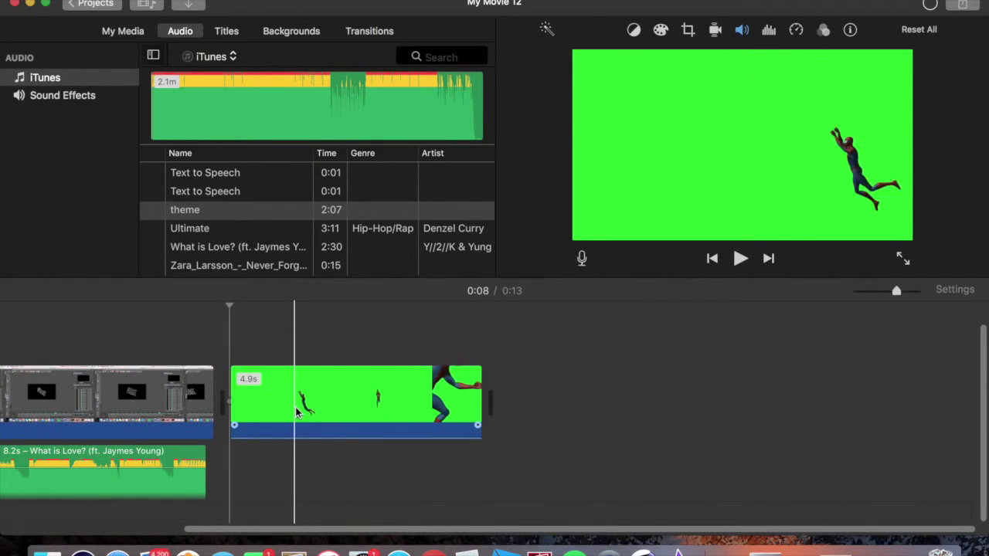
Split the remaining Spiderman clip after the swing at about 0:10 and delete the part that follows the split.
left_click(326, 401)
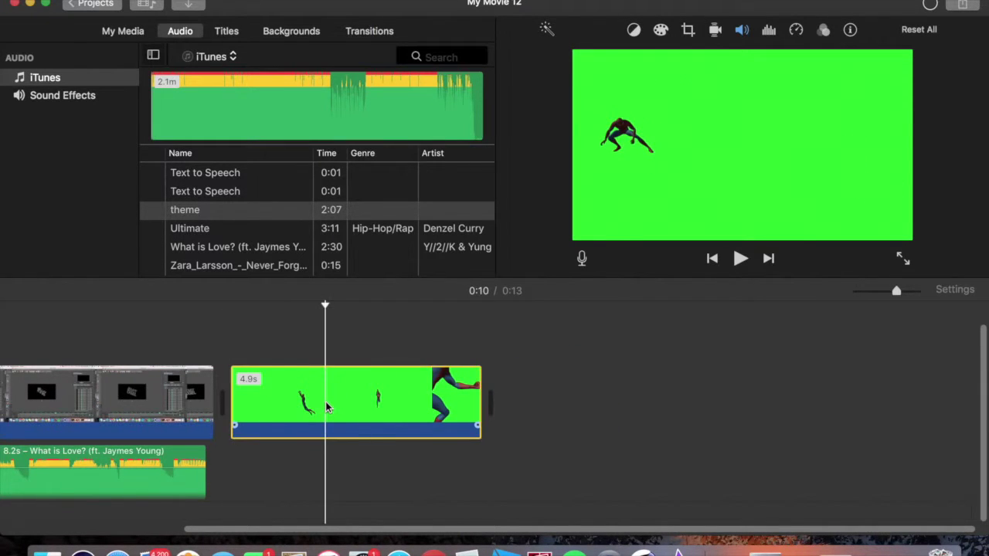
right_click(325, 401)
key("super+b")
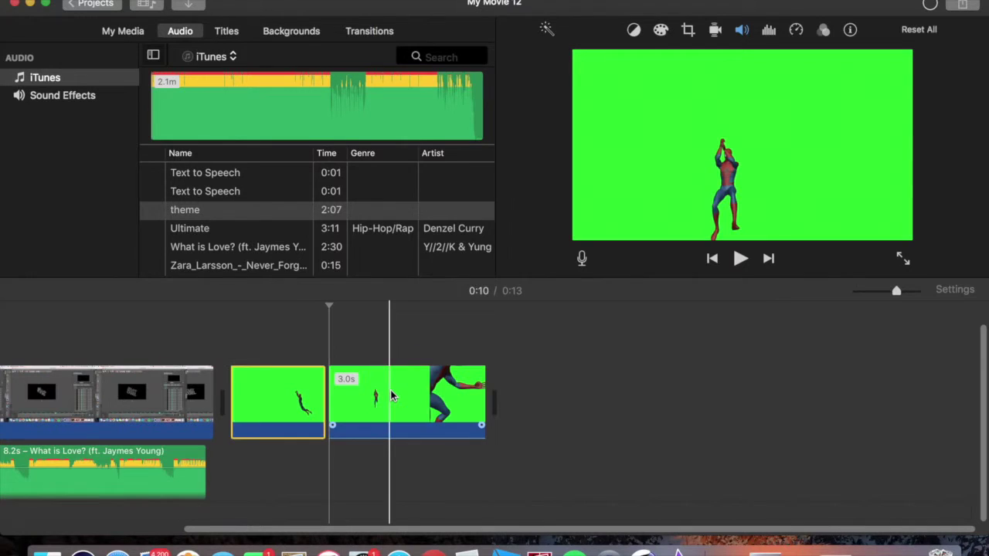
left_click(390, 396)
key("Delete")
scroll(276, 395, "left", 10)
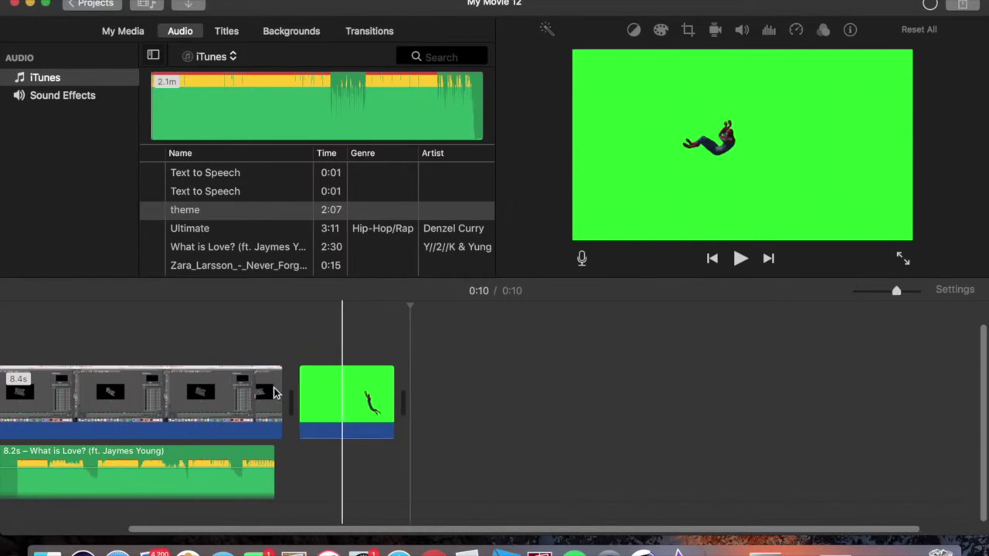
Place the trimmed Spiderman clip as an overlay above the middle of the intro clip and set its video overlay to Green/Blue Screen.
left_click_drag(486, 387, 280, 303)
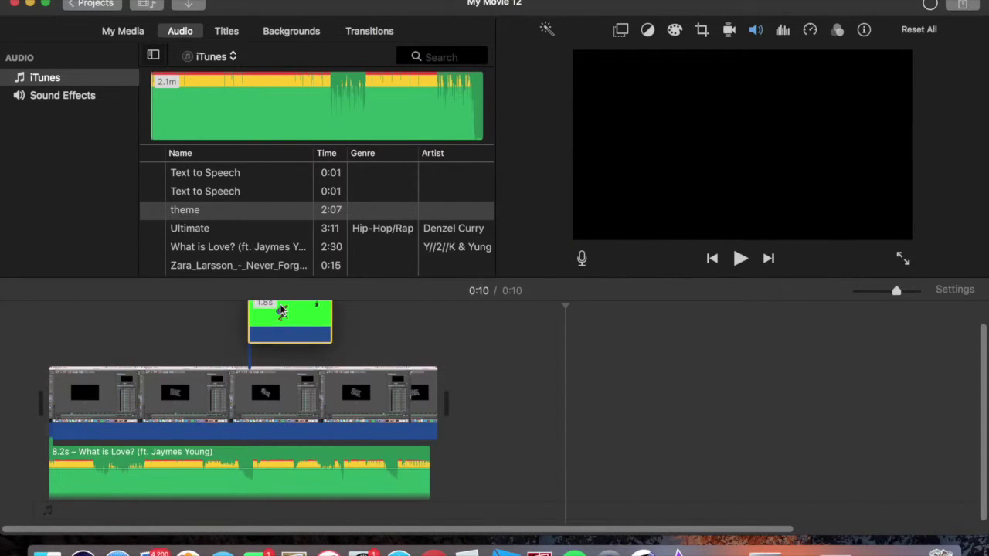
right_click(293, 312)
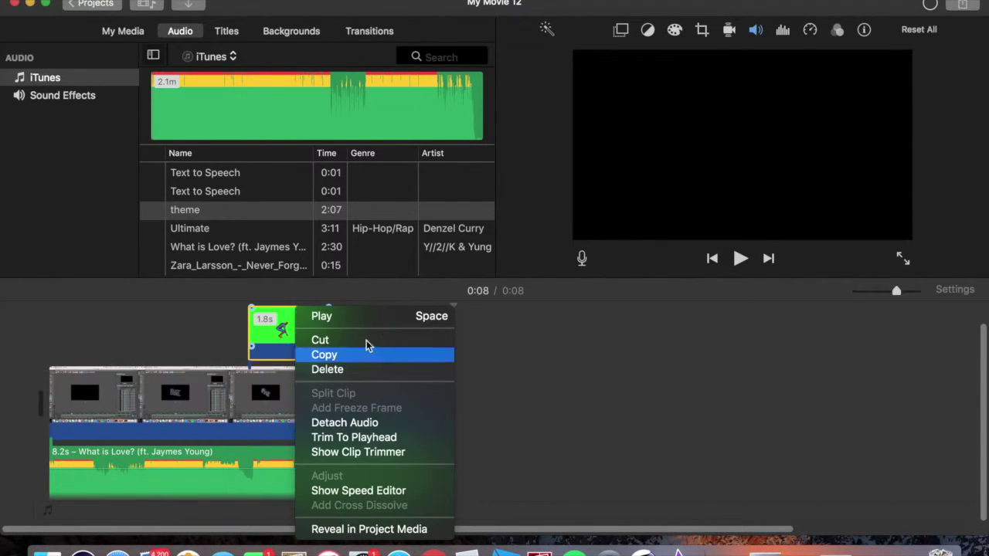
left_click(626, 40)
left_click(621, 31)
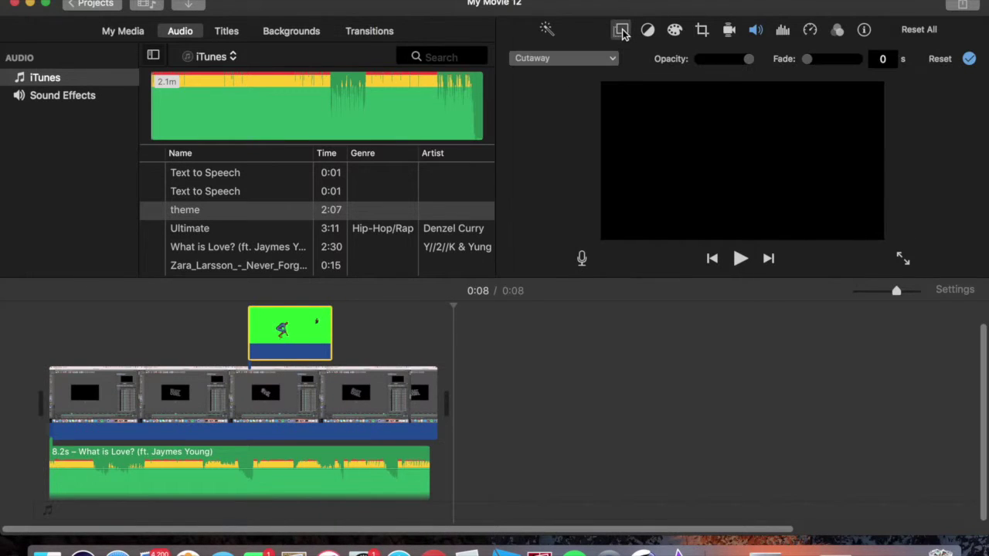
left_click(585, 60)
left_click(585, 103)
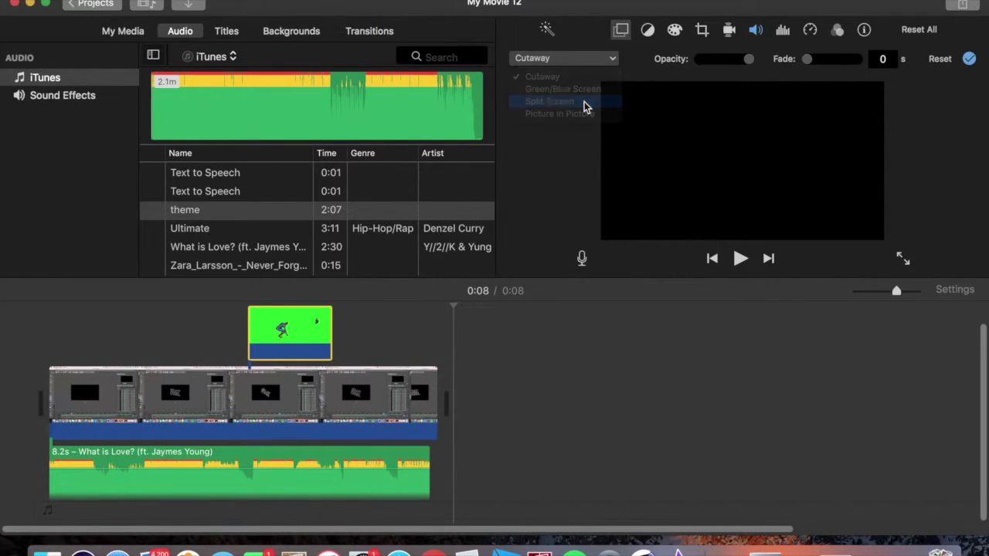
left_click(600, 60)
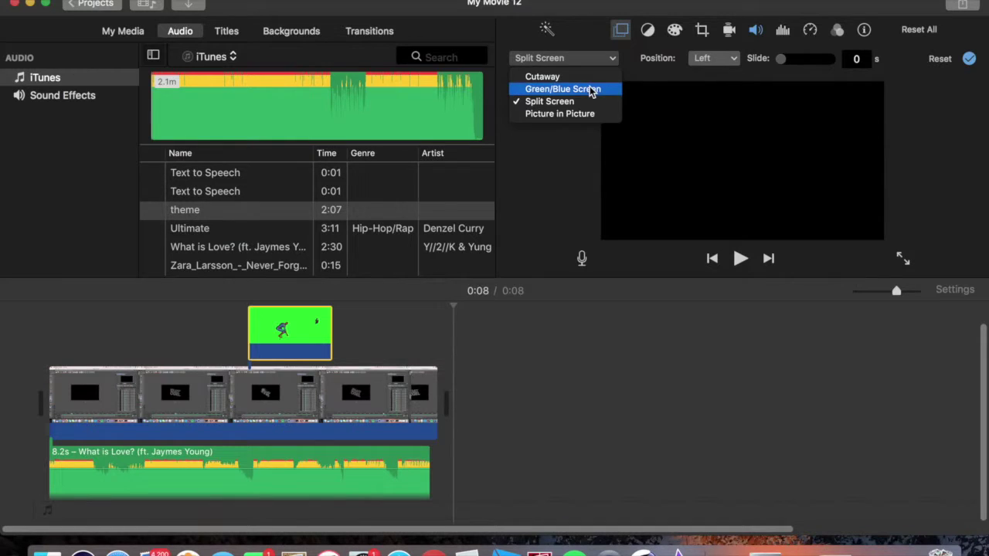
left_click(564, 89)
left_click(541, 404)
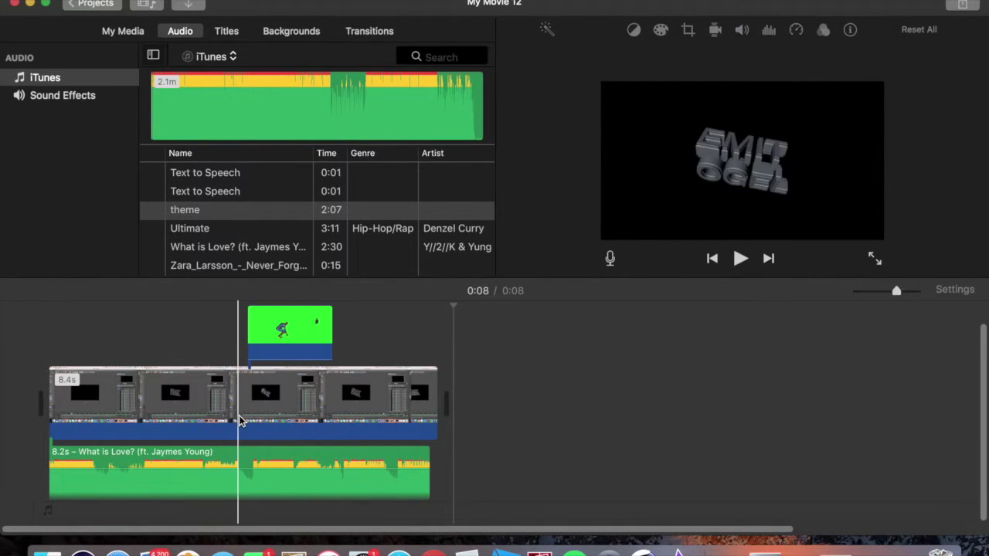
Preview the Spiderman overlay on the intro, move it to start at about 0:05 over the intro's final part, and play it back.
key("space")
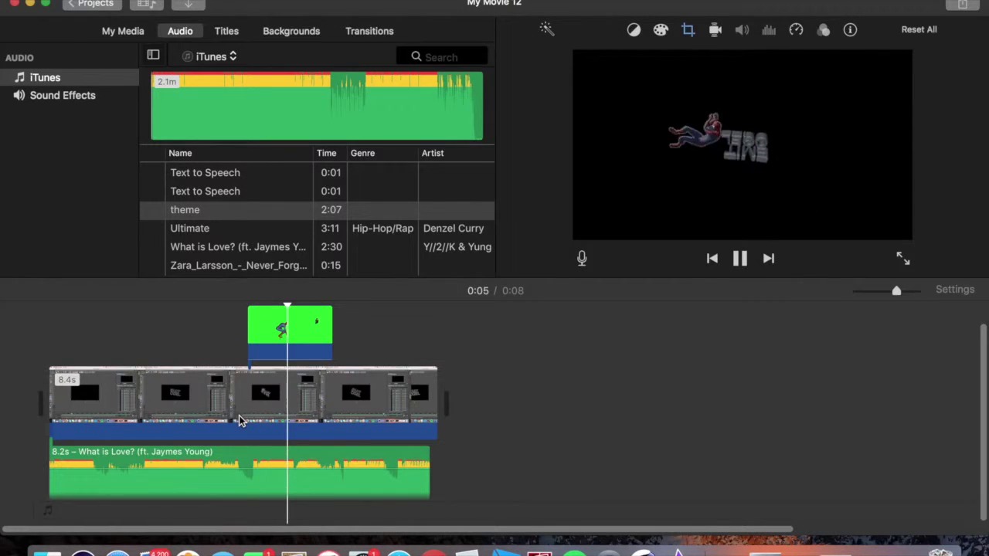
key("space")
key("space")
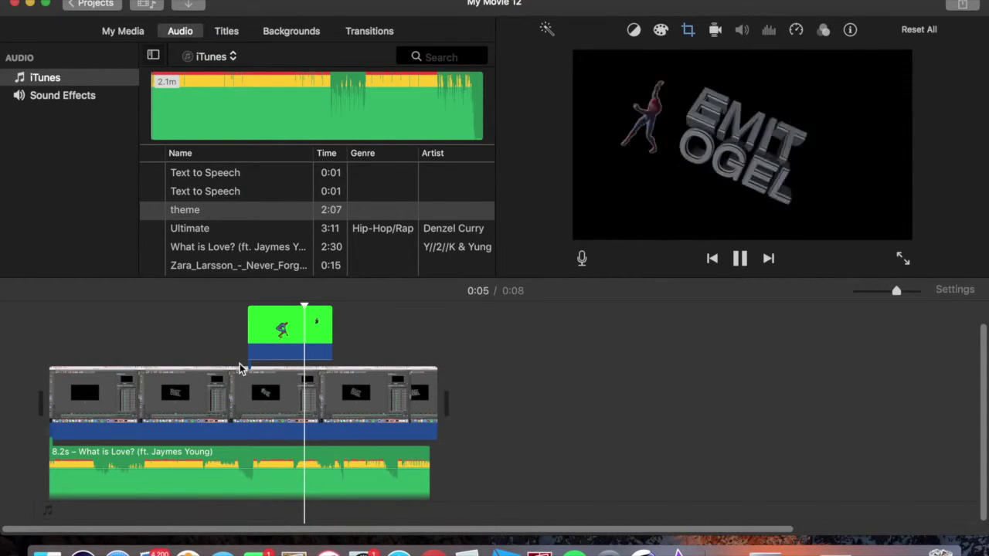
left_click_drag(292, 340, 357, 333)
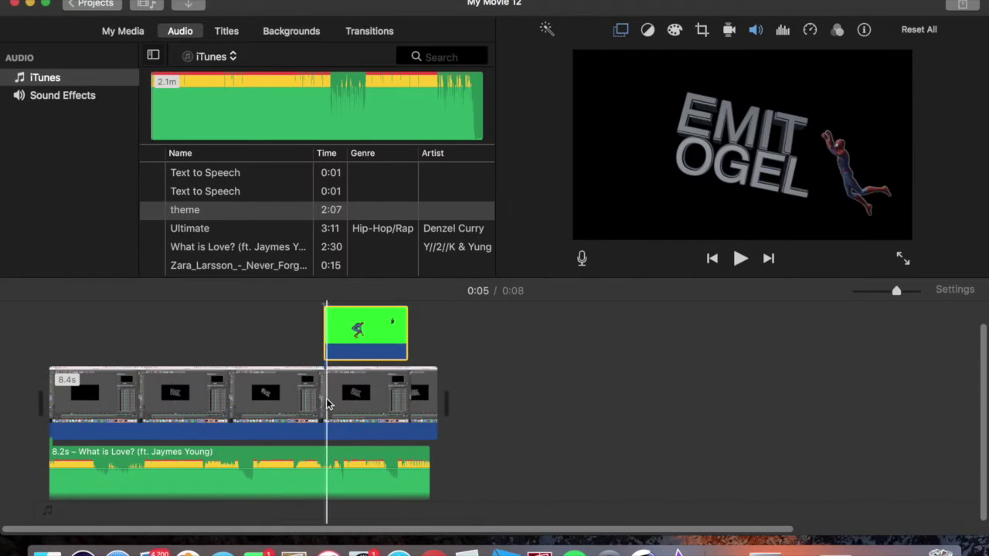
key("space")
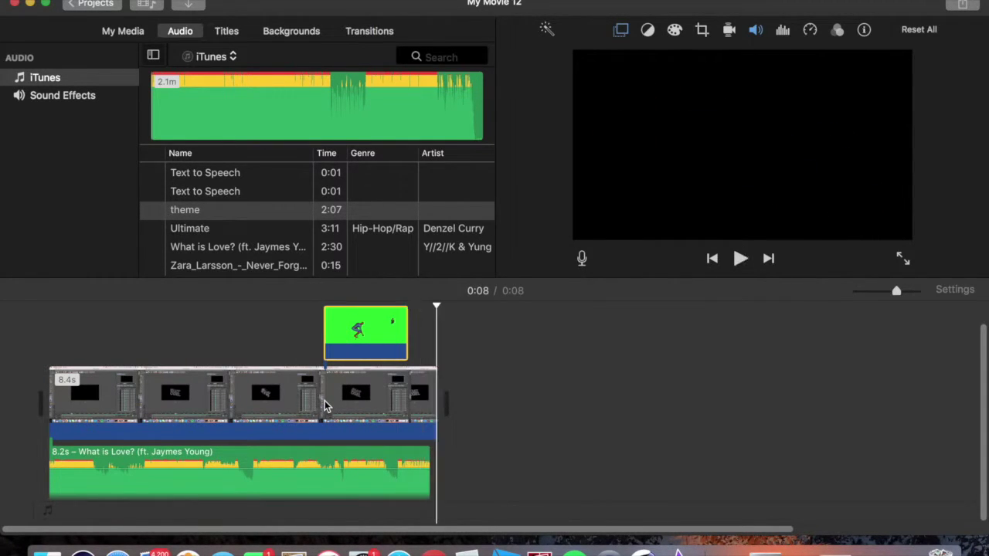
key("space")
key("space")
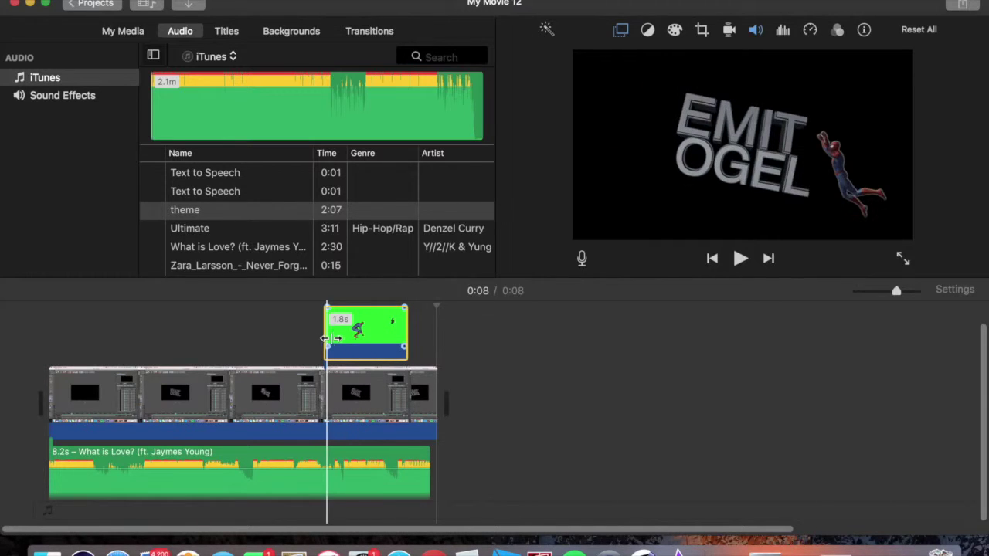
Speed up the Spiderman overlay so that it lasts about 0.8 s, and play back that part of the intro.
right_click(356, 331)
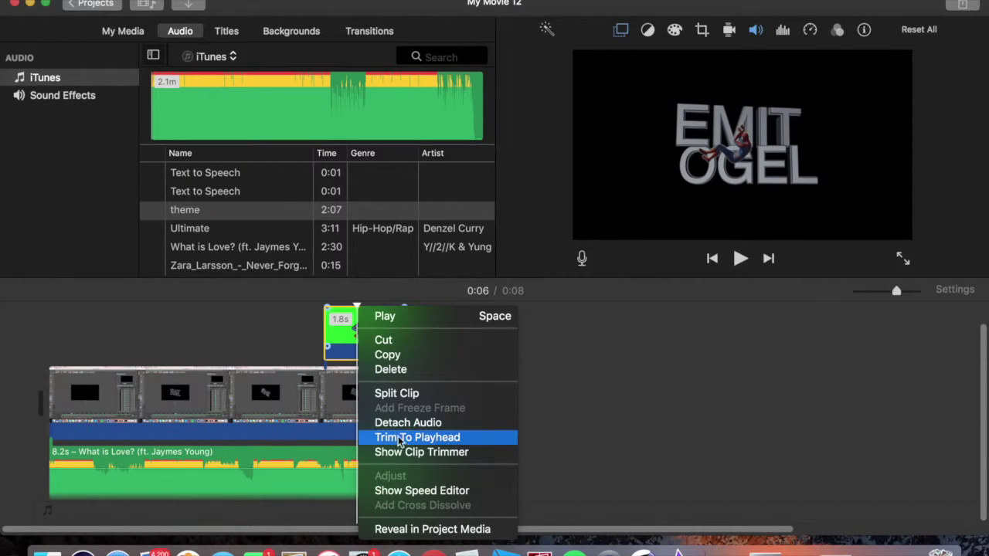
left_click(424, 491)
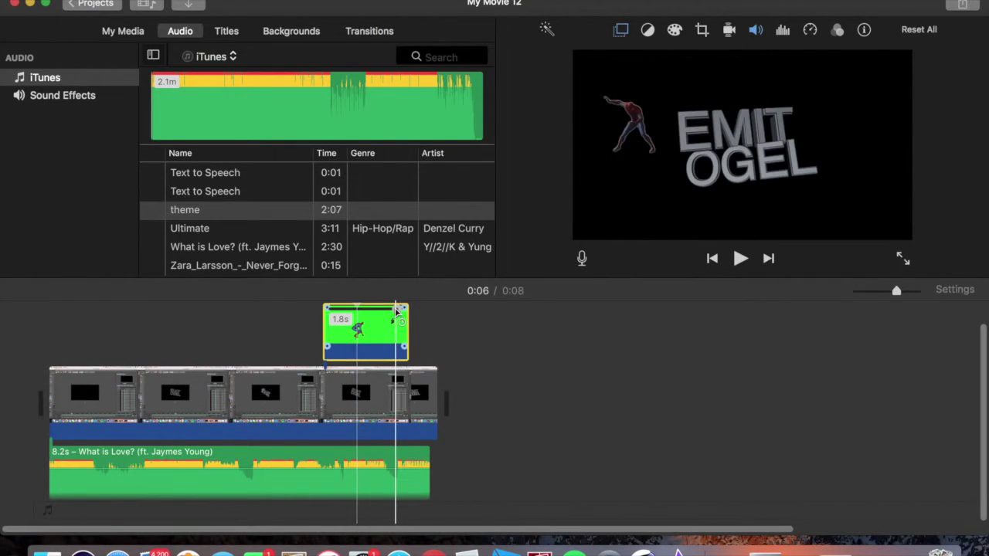
mouse_move(359, 313)
left_mouse_down()
mouse_move(342, 309)
mouse_move(350, 315)
left_mouse_up()
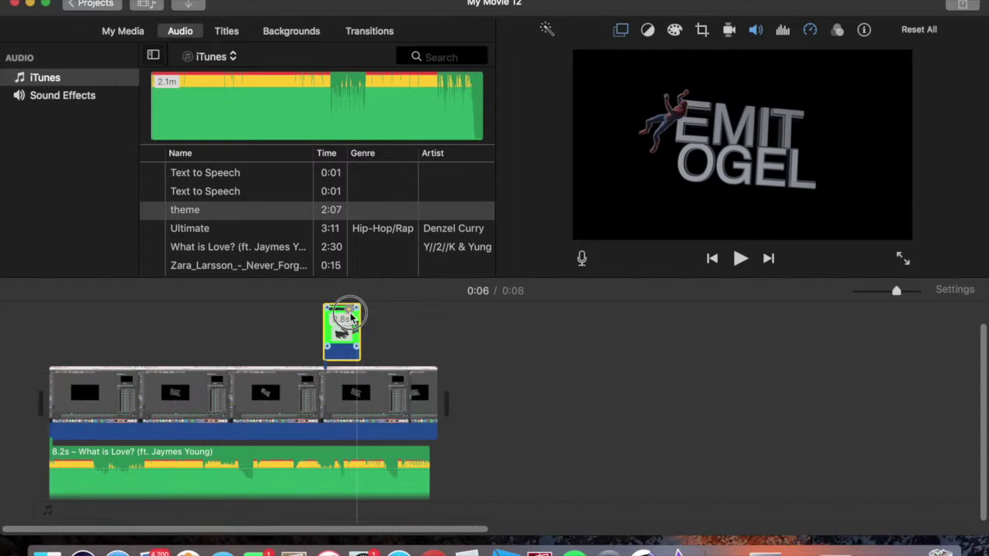
right_click(349, 315)
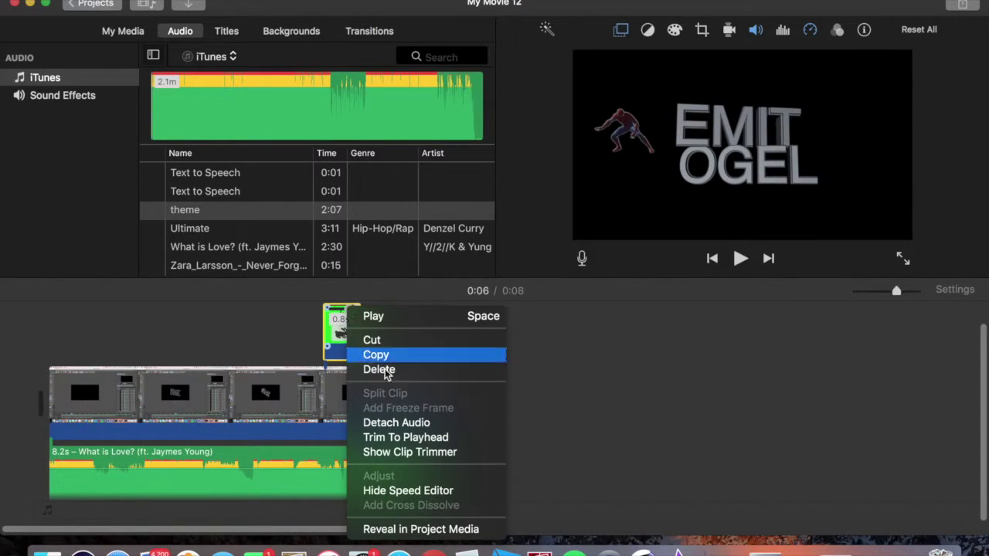
left_click(414, 490)
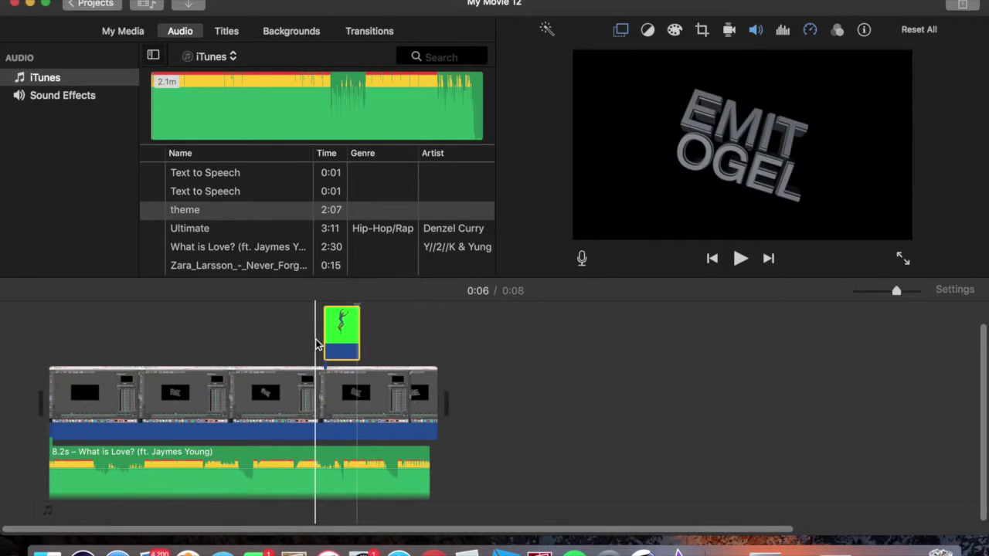
key("space")
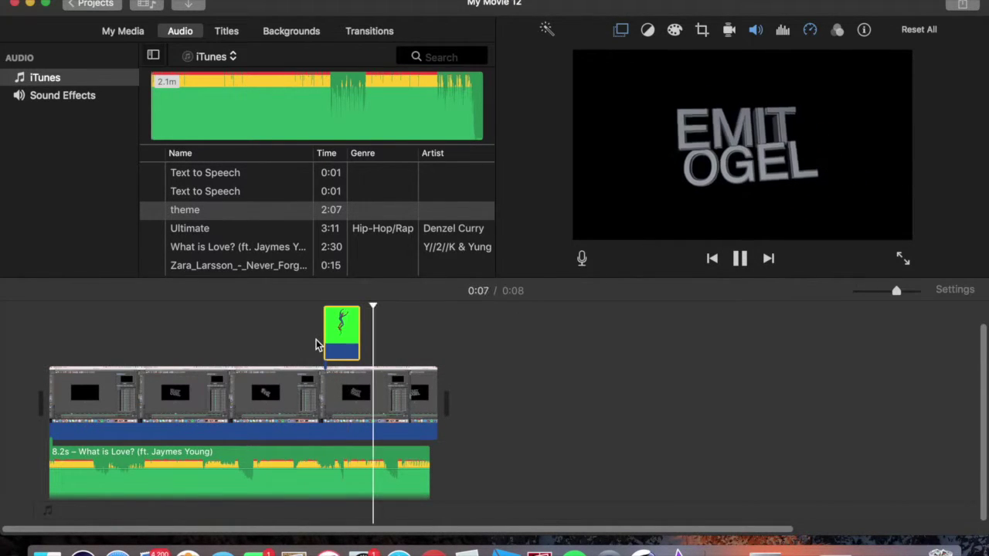
left_click(309, 343)
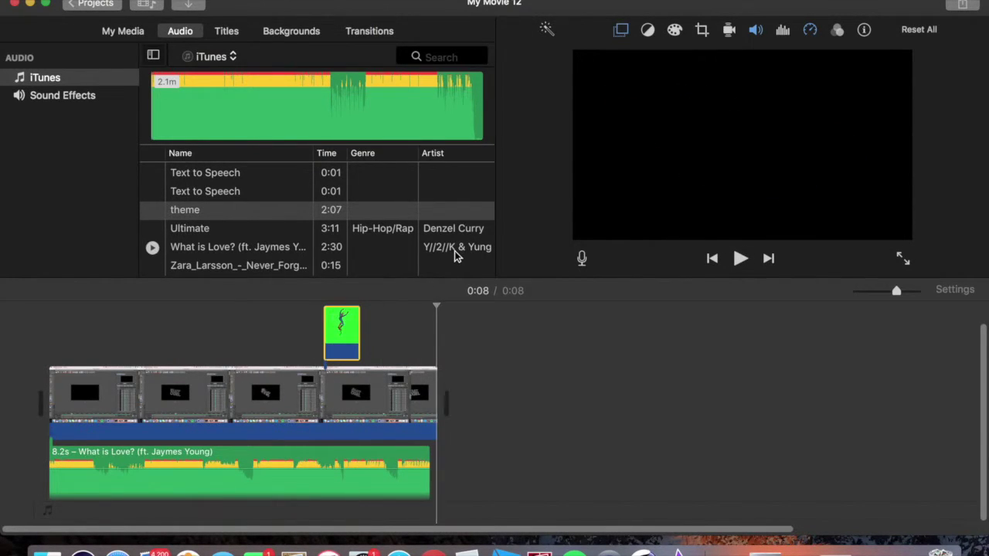
left_click(718, 476)
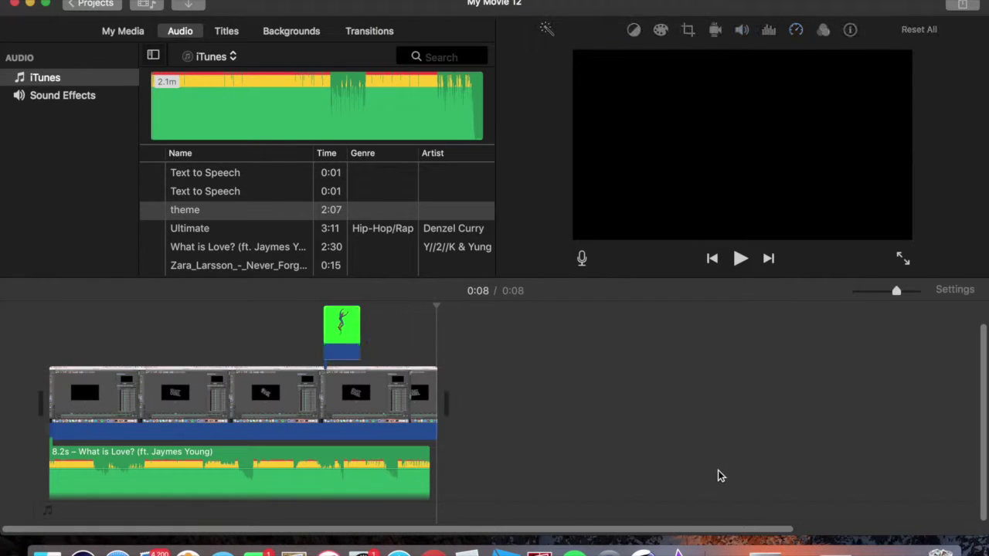
Export the movie as a video file titled "intro" and save it to the Desktop.
left_click(970, 4)
left_click(885, 162)
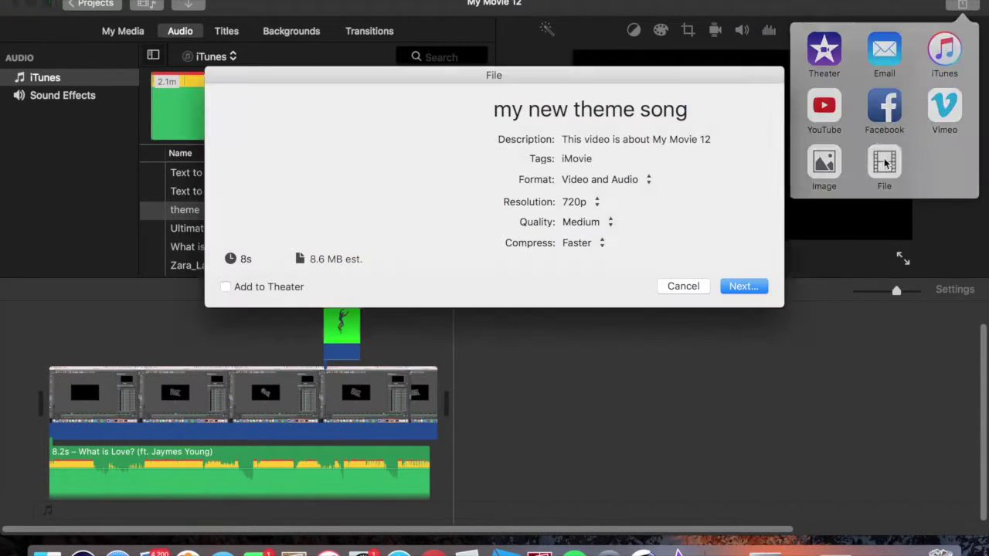
left_click(700, 108)
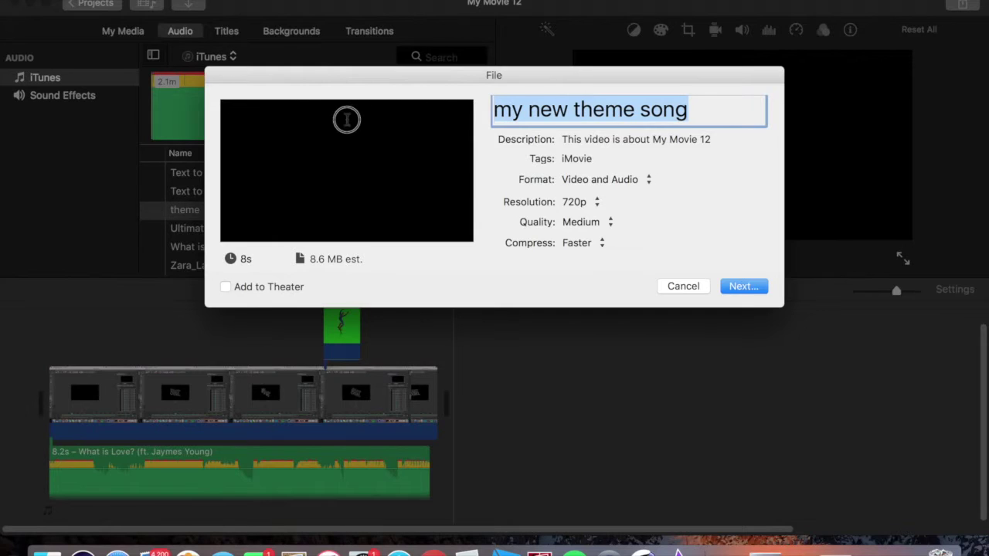
key("BackSpace")
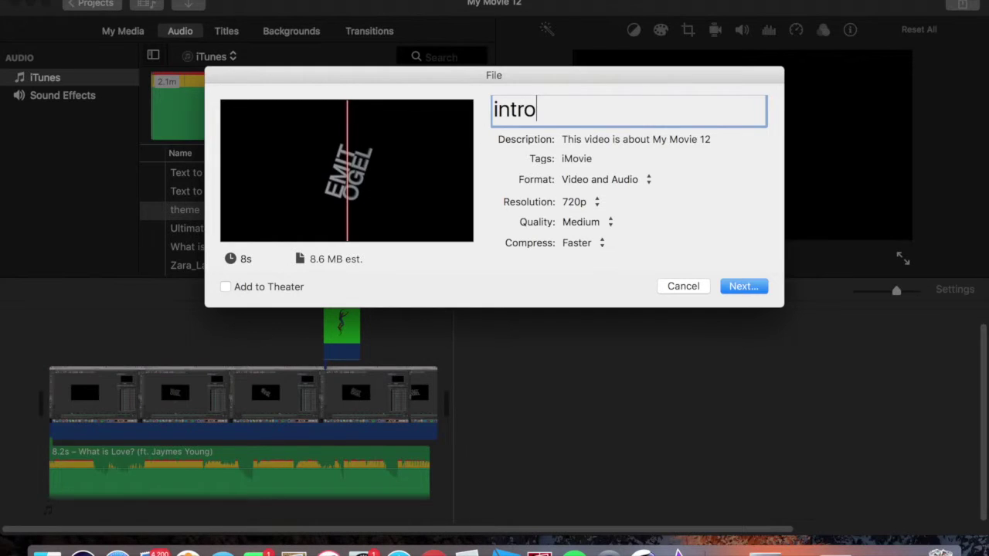
key("Return")
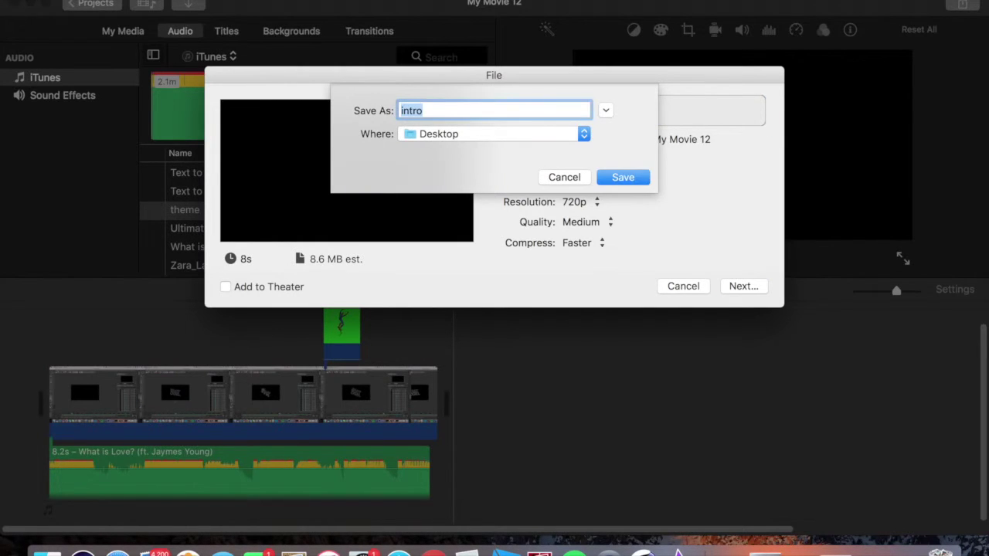
key("Return")
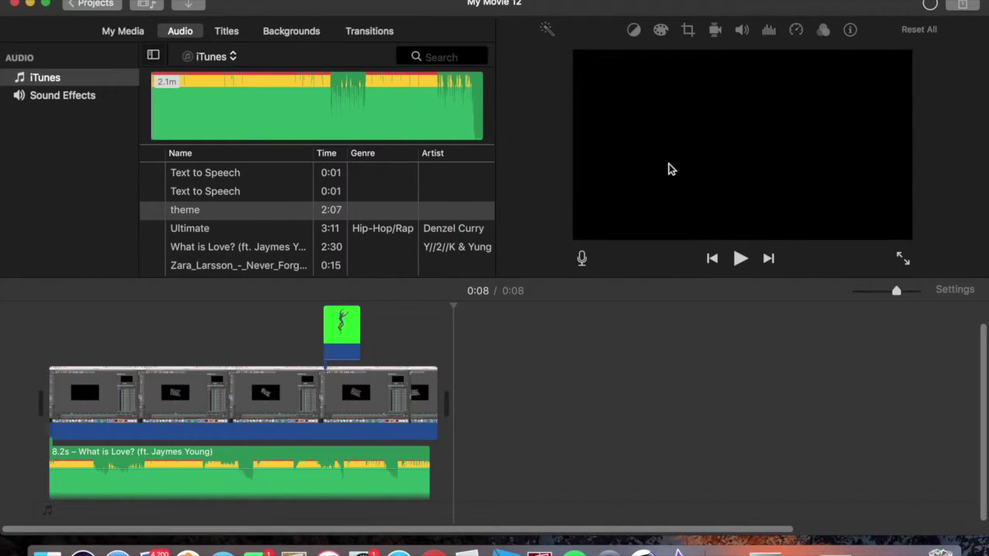
Check the progress of the intro.mp4 export and play the intro in the timeline while it is being written.
left_click(931, 6)
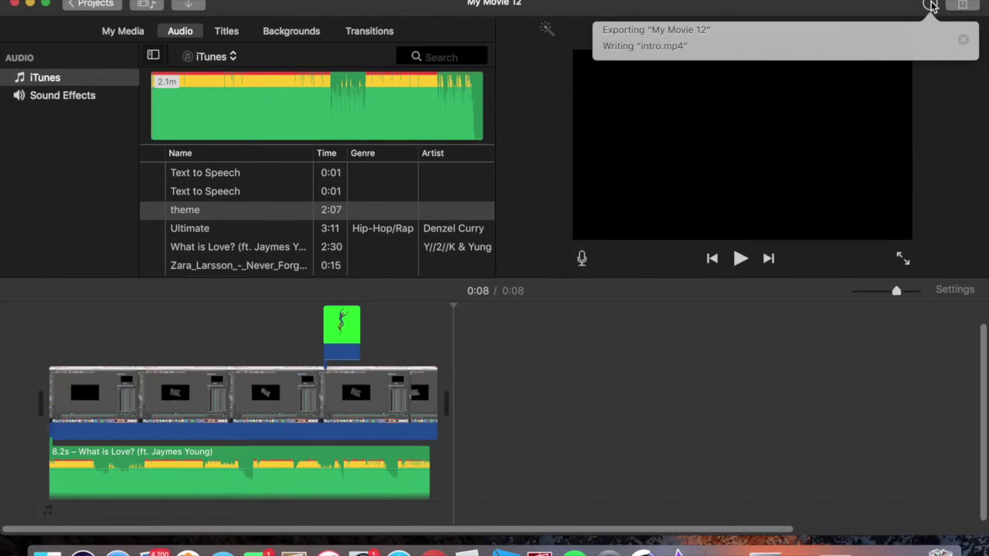
left_click(931, 6)
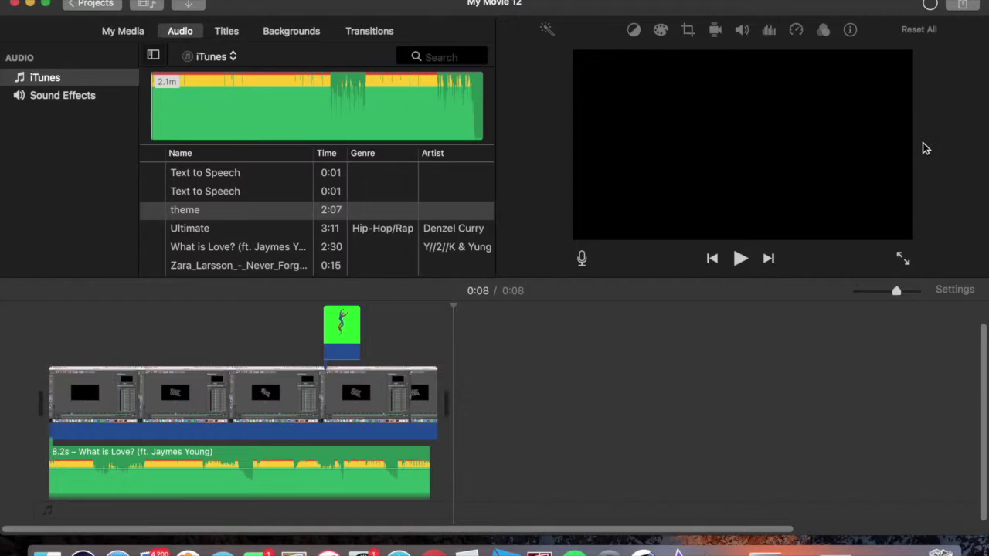
left_click(931, 6)
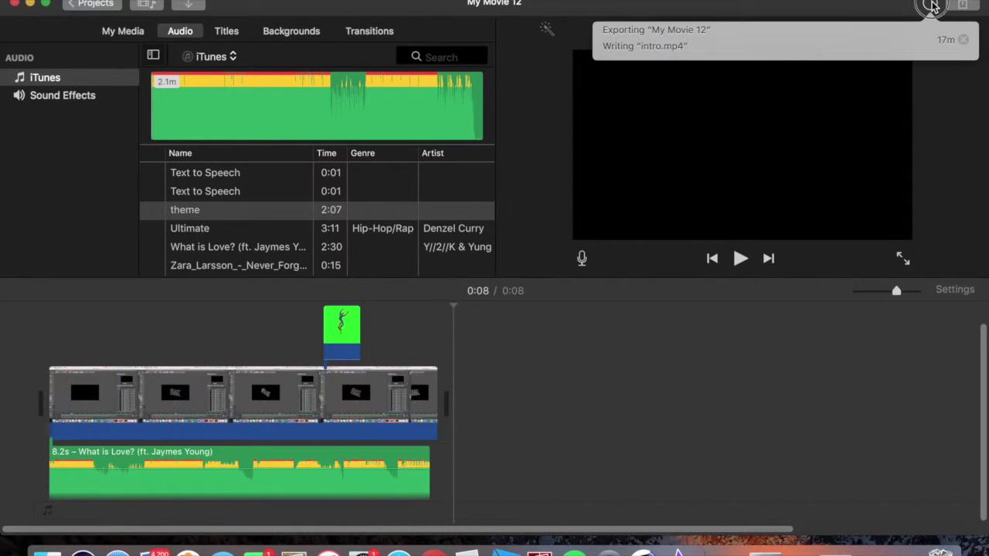
left_click(931, 7)
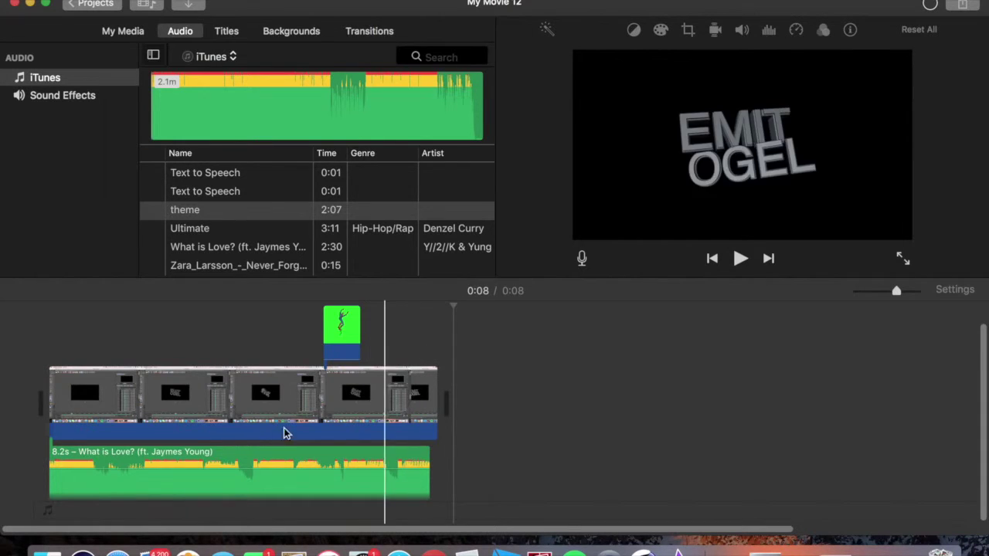
key("space")
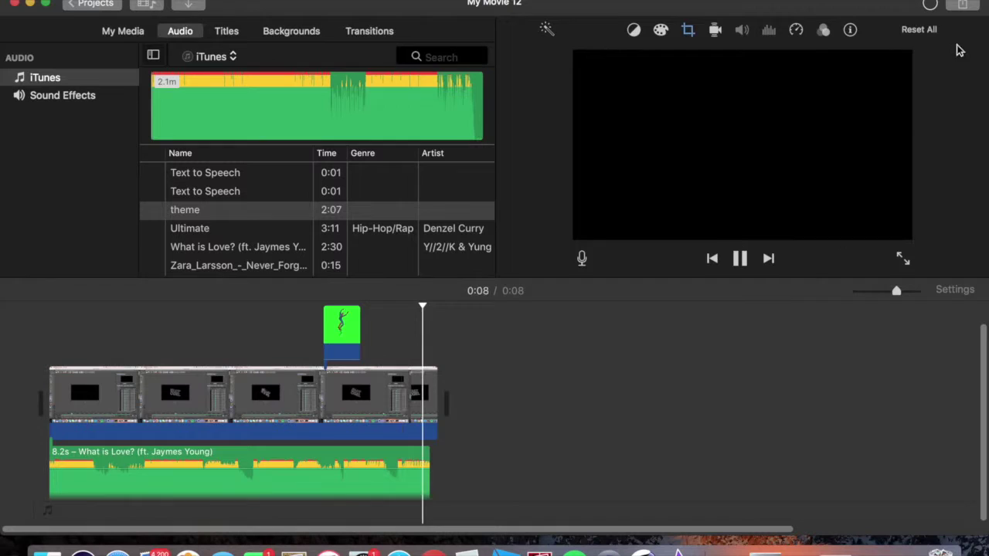
left_click(931, 5)
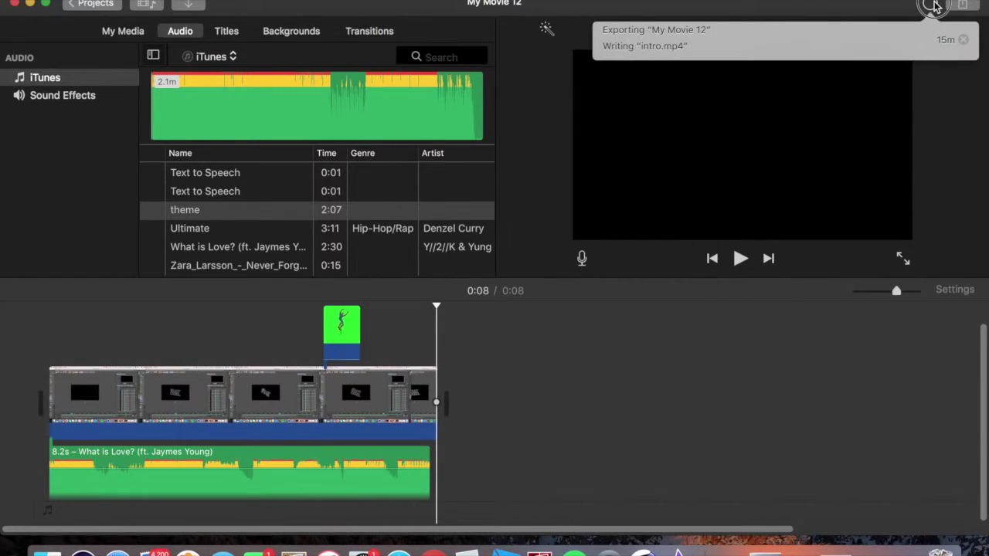
left_click(932, 5)
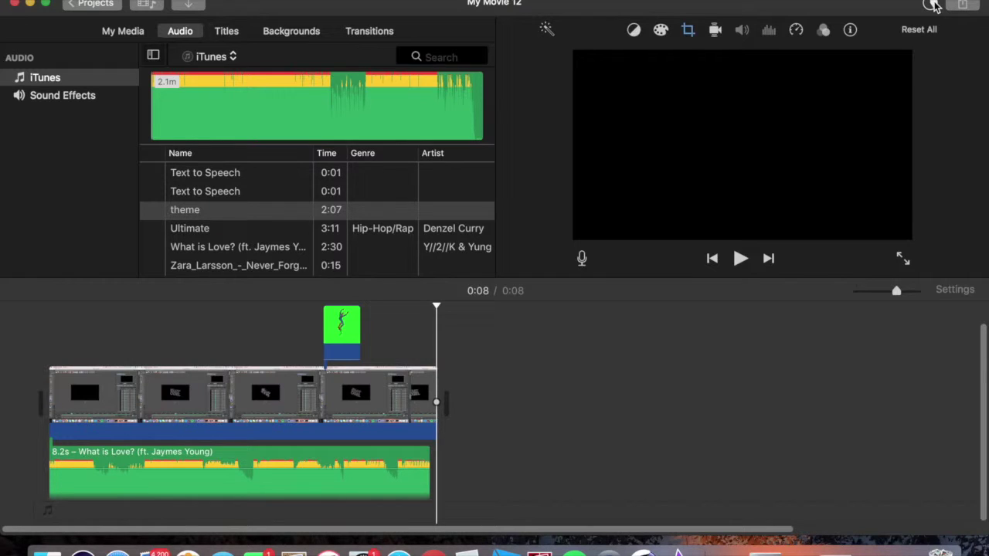
Switch to Photo Booth, show the live camera view, reposition its window and close it.
left_click(765, 551)
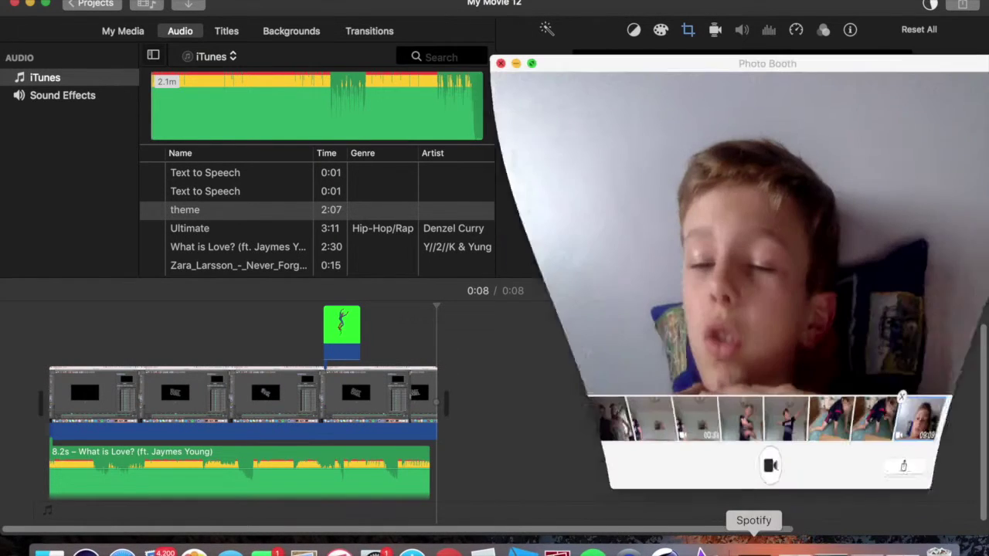
left_click(768, 466)
left_click_drag(858, 63, 846, 34)
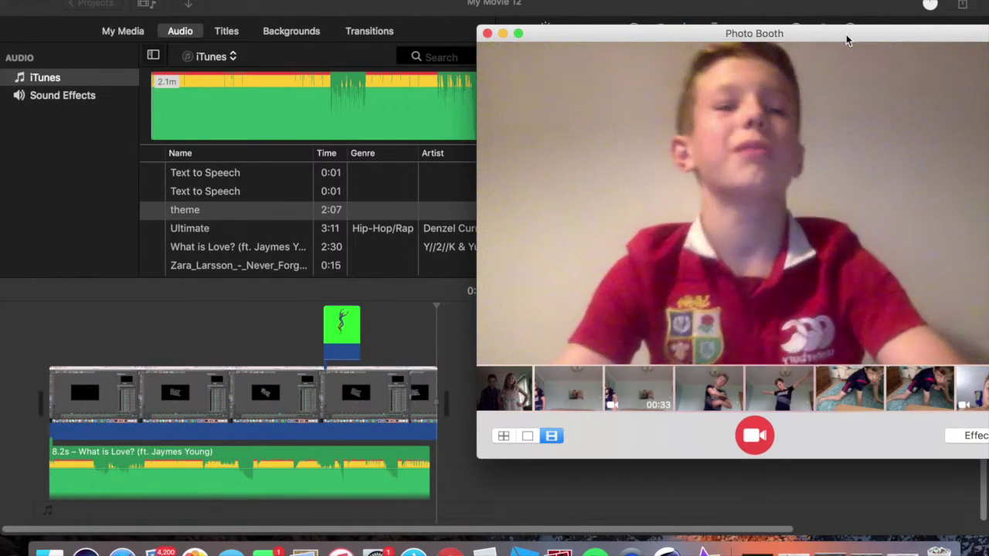
left_click(488, 34)
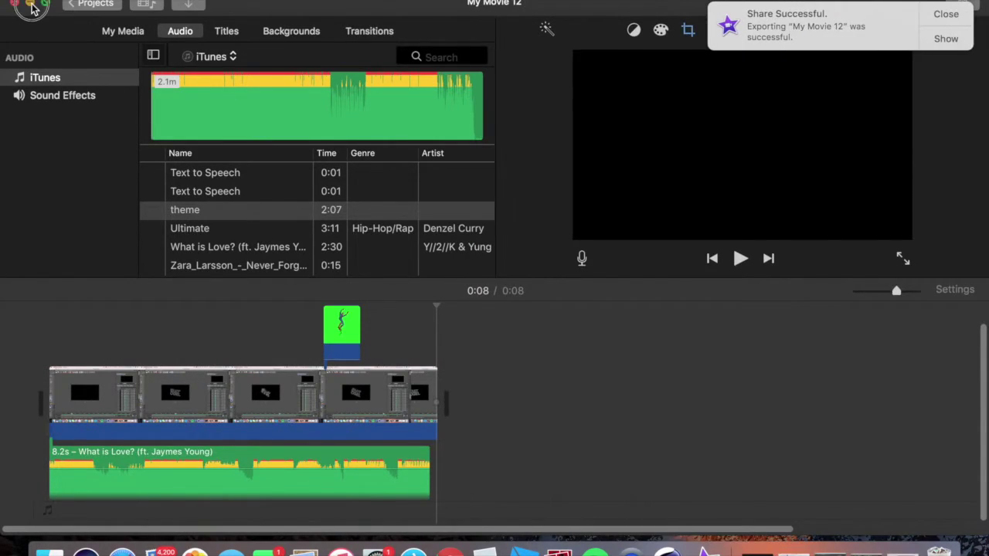
Minimise the iMovie window, open the exported intro.mp4 from Finder, watch it through and close the player.
left_click(31, 4)
left_click(951, 14)
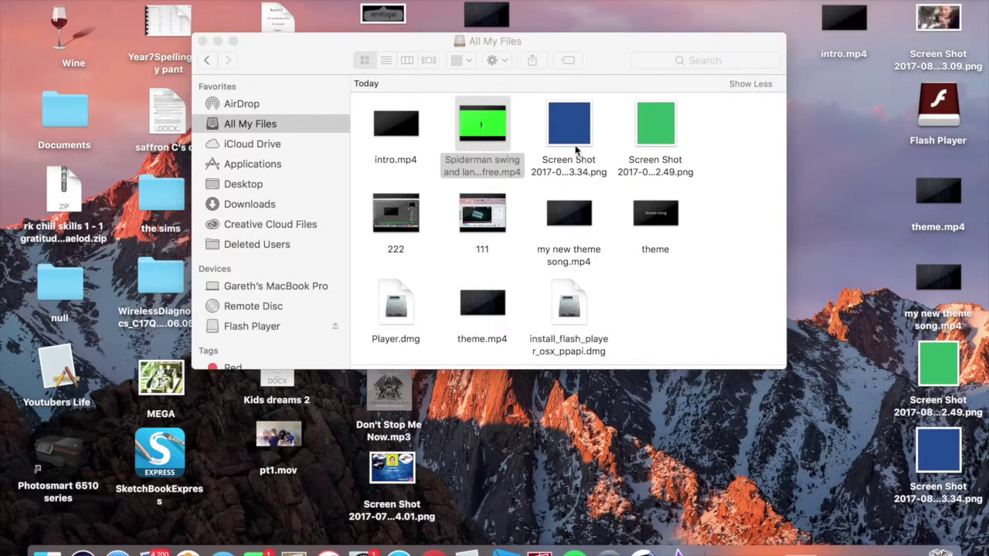
double_click(396, 128)
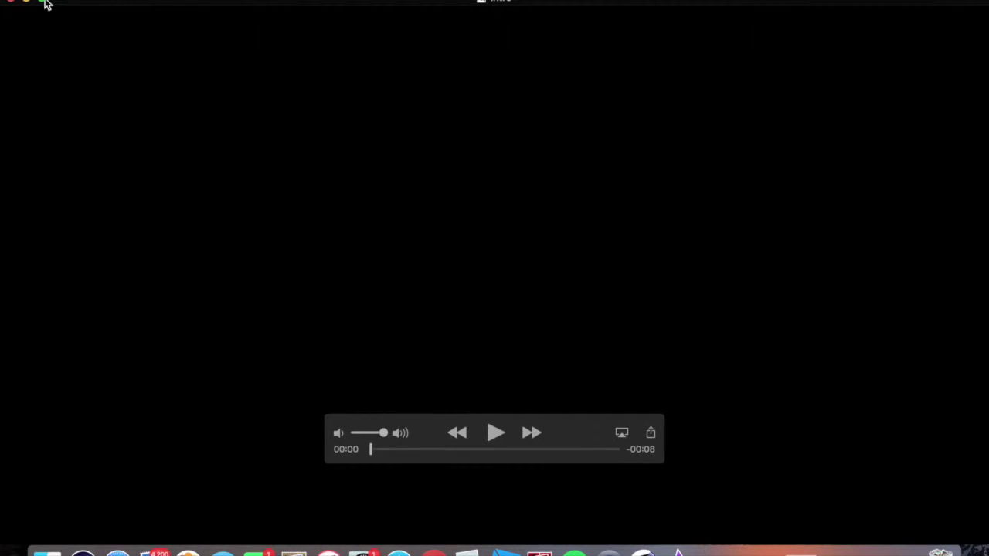
left_click(44, 2)
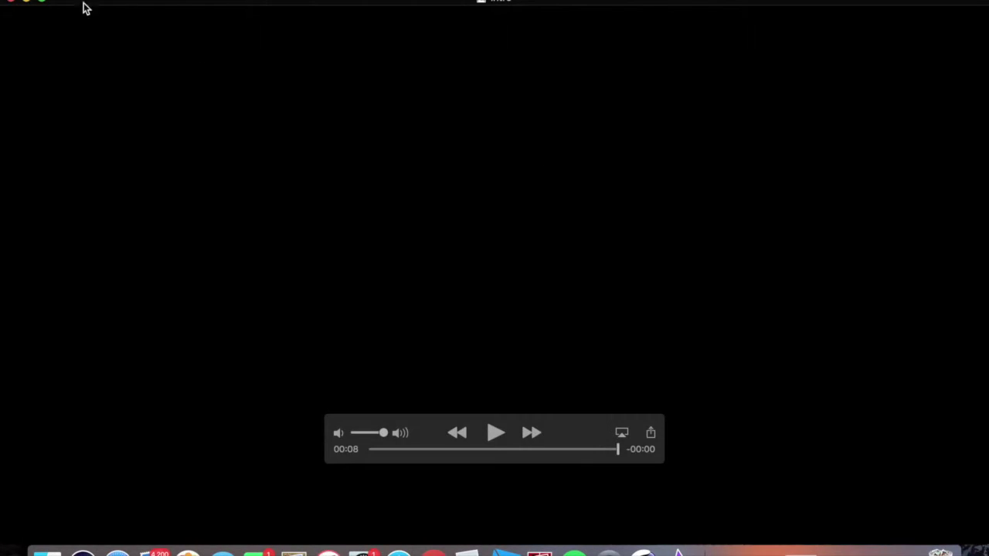
left_click(9, 4)
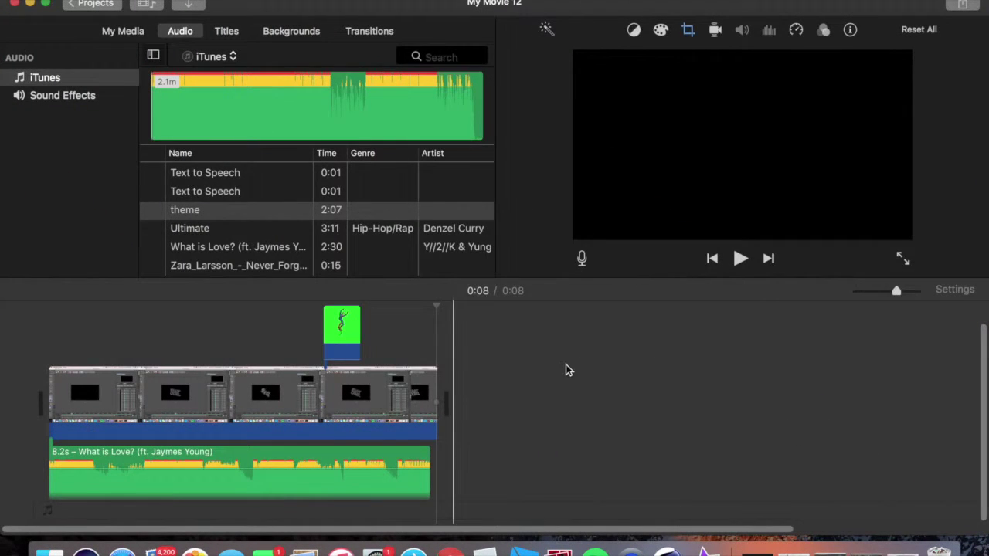
Delete all clips from the My Movie 12 timeline and open the olympics project.
left_click_drag(565, 364, 126, 489)
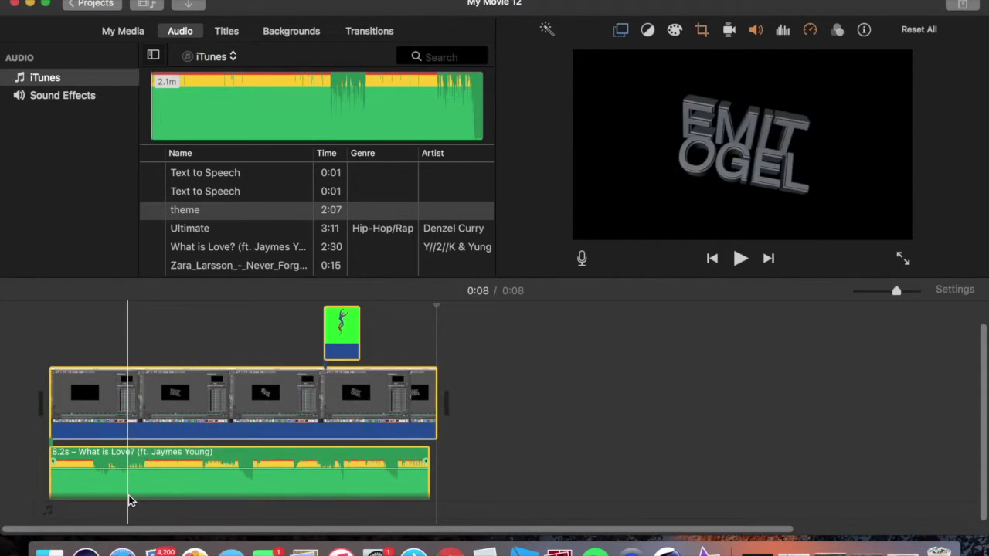
key("Delete")
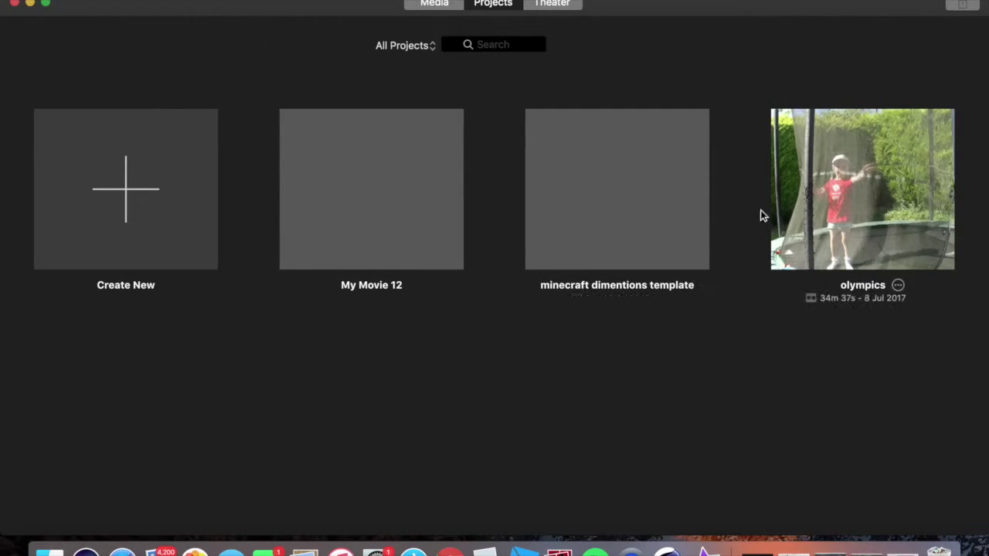
double_click(866, 207)
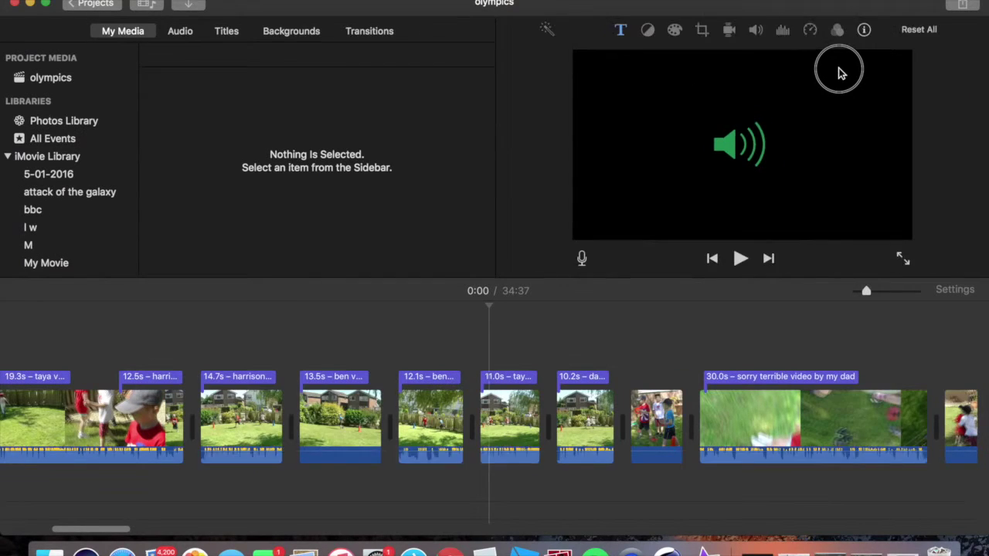
Move the project window aside to expose the desktop and insert intro.mp4 before the opening title at the start of the olympics timeline.
left_click_drag(682, 17, 764, 38)
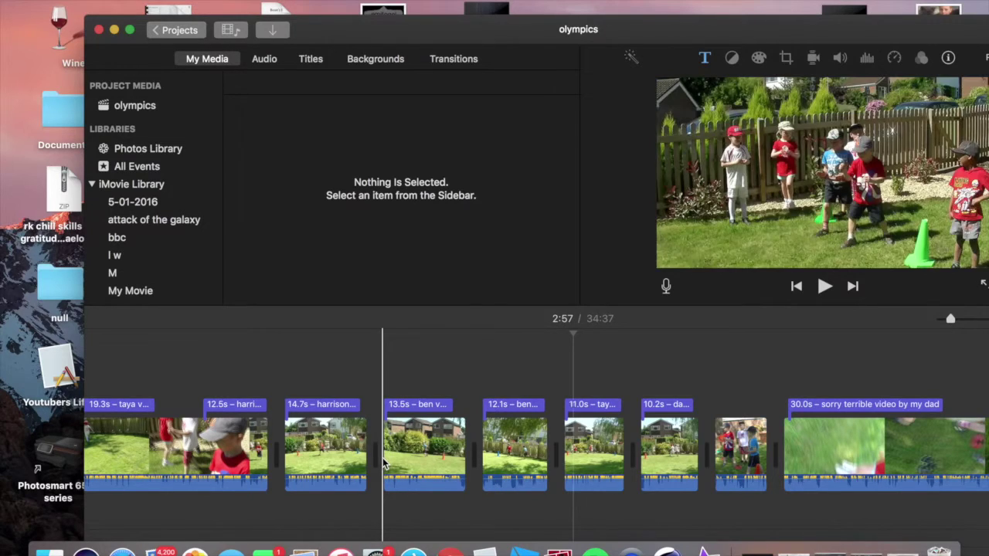
left_click_drag(738, 38, 760, 61)
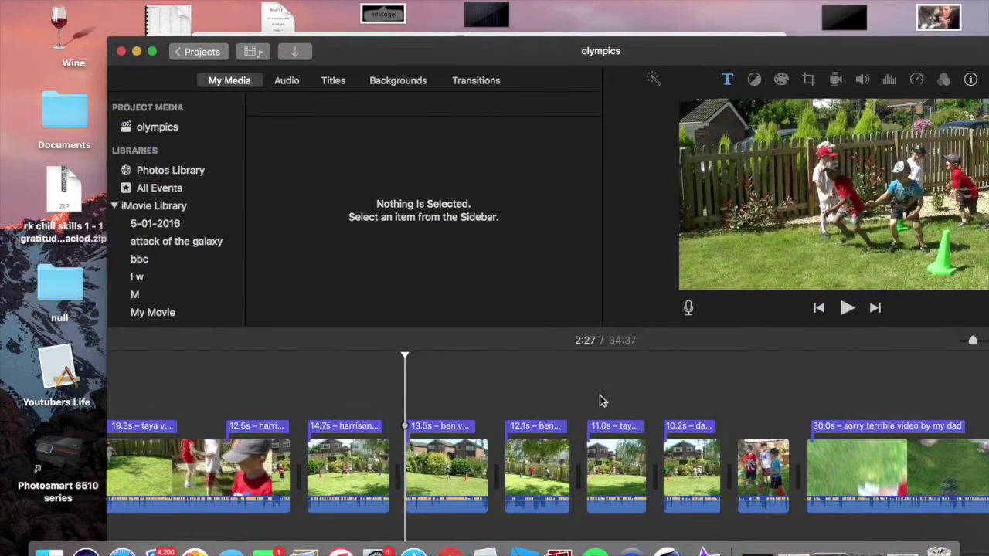
scroll(603, 401, "left", 10)
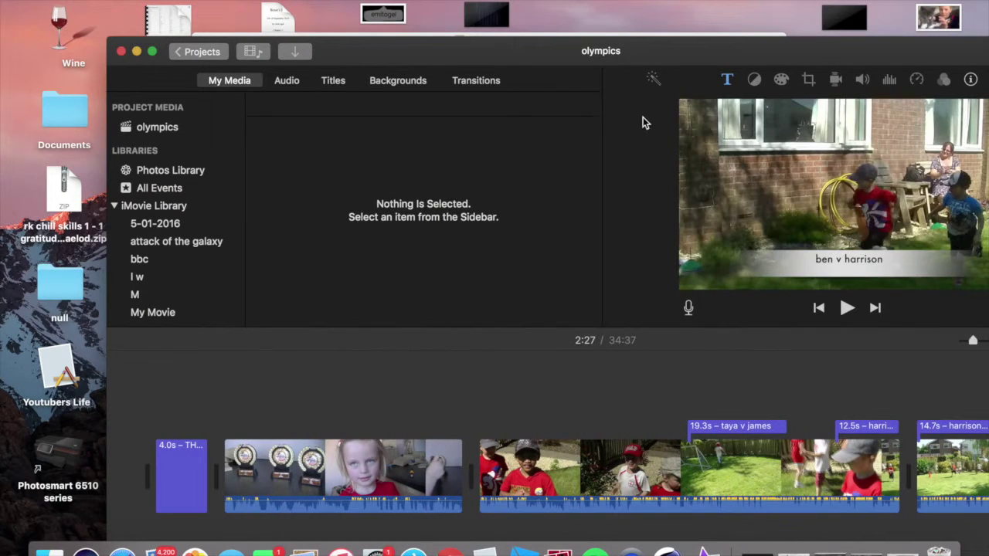
left_click(193, 479)
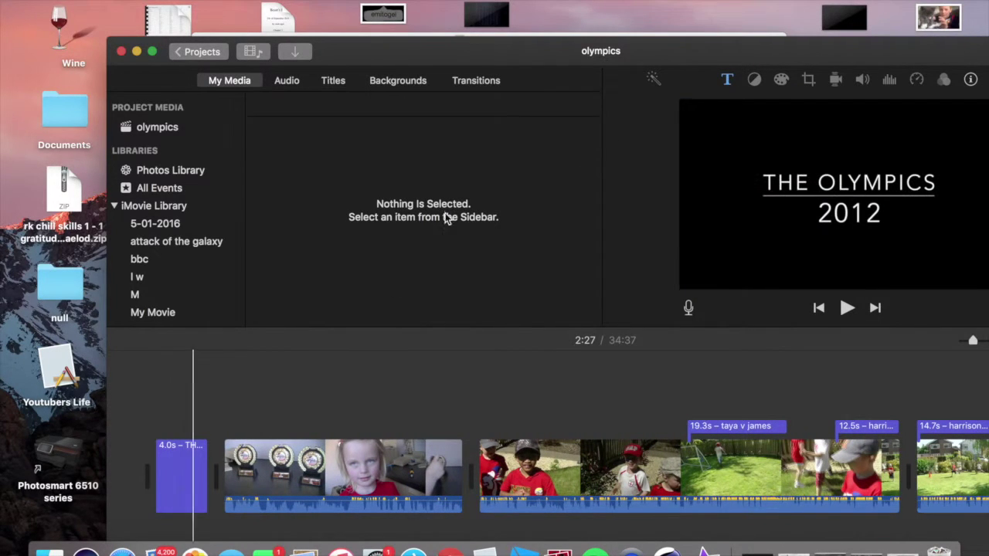
left_click_drag(835, 17, 116, 459)
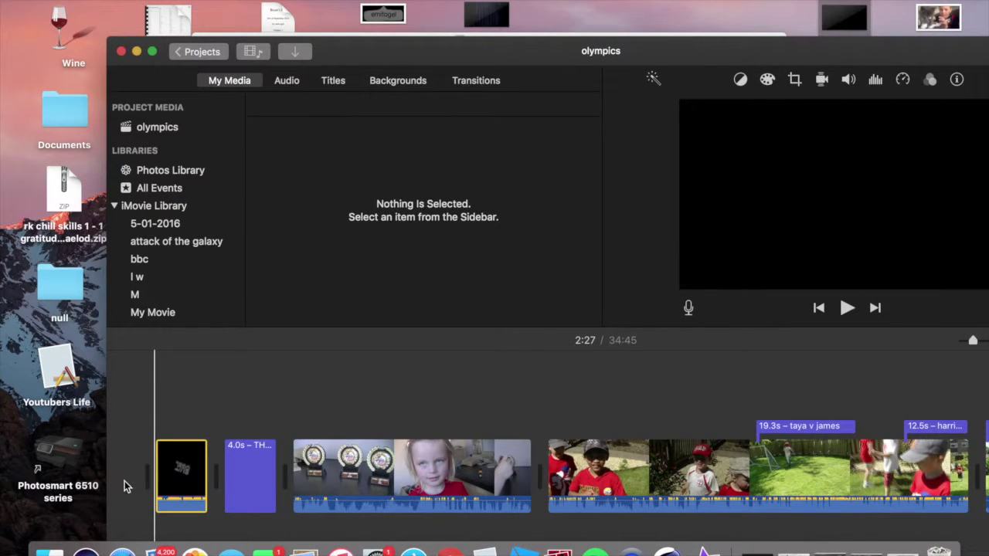
Play the olympics project full screen from the intro clip through the opening title to the trophy footage, and exit full screen.
left_click_drag(519, 35, 394, 22)
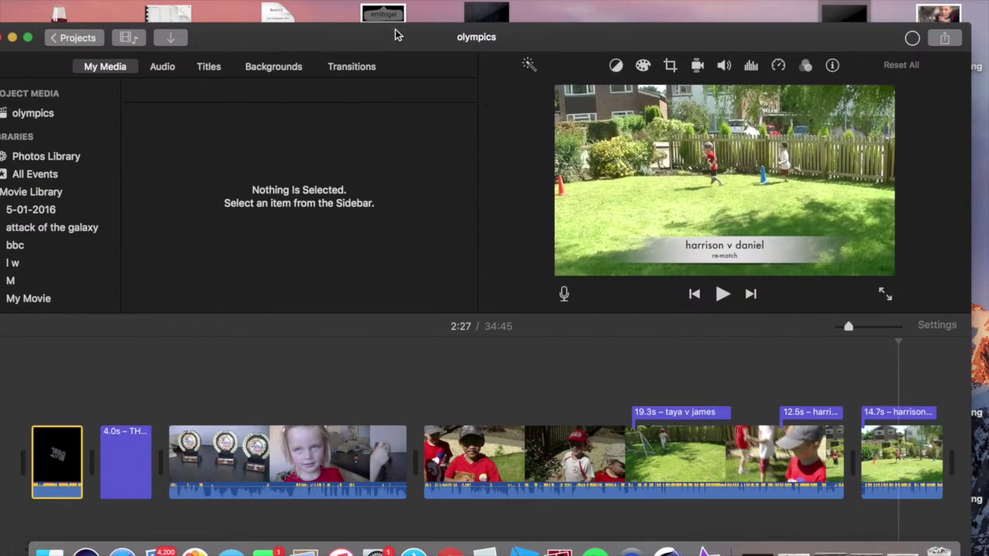
left_click(11, 385)
left_click(884, 293)
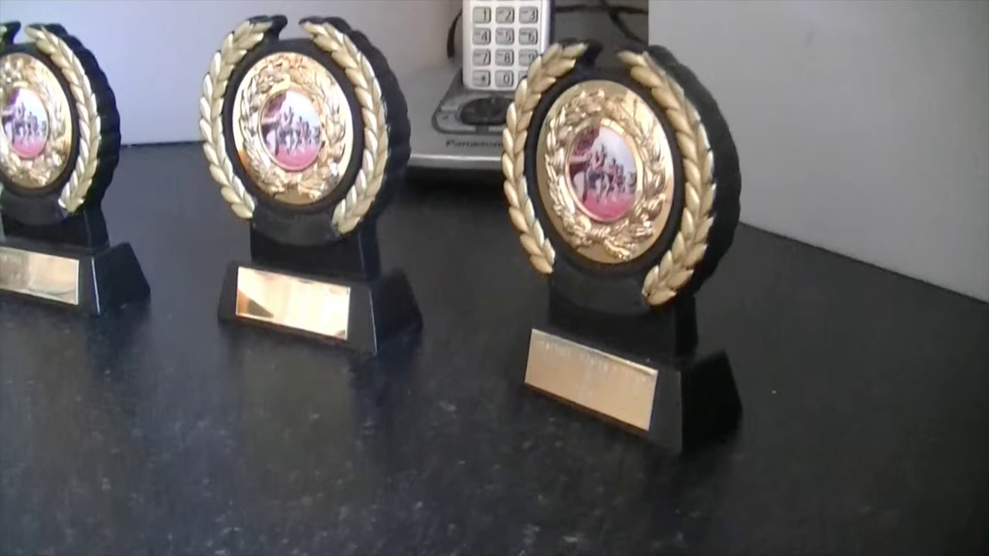
key("Escape")
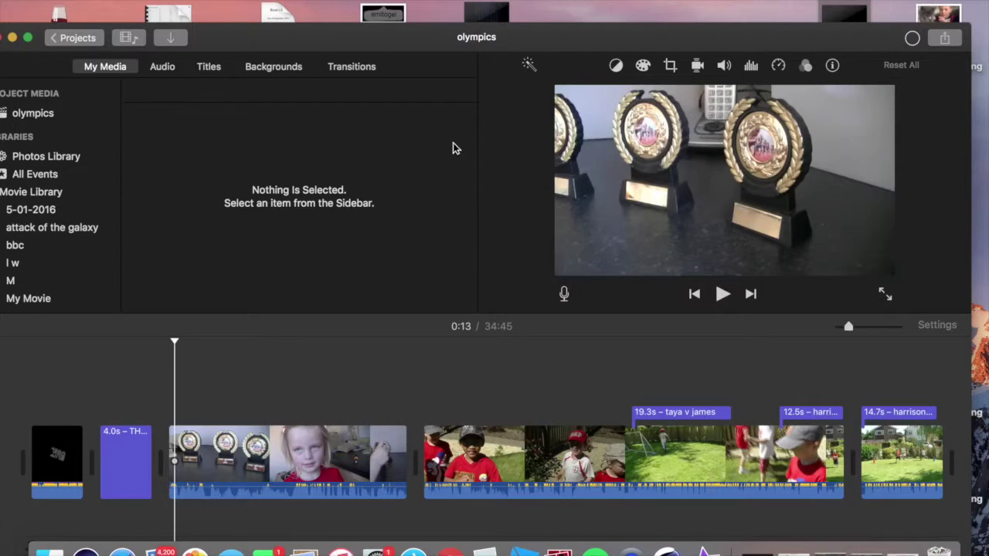
Delete the intro clip from the start of the olympics timeline.
left_click(56, 452)
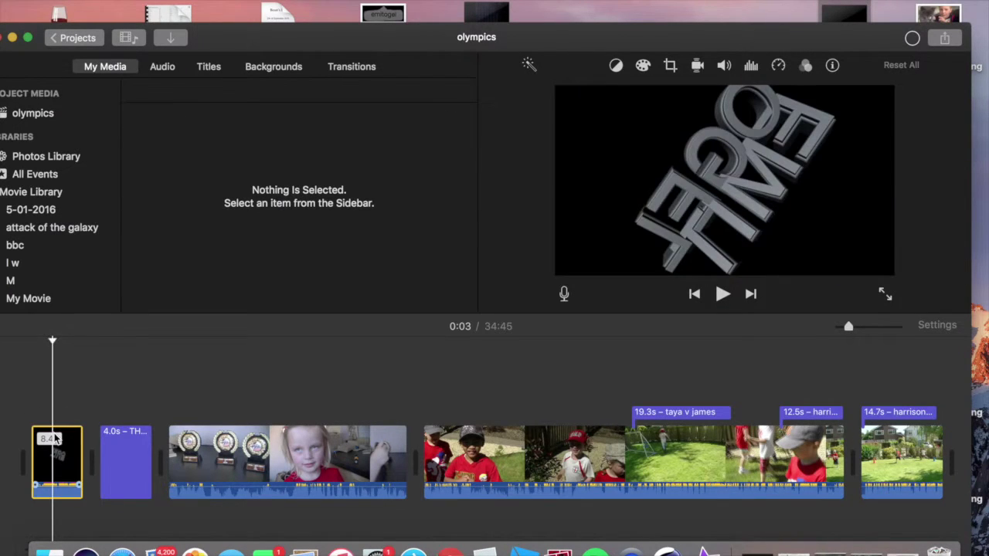
key("Delete")
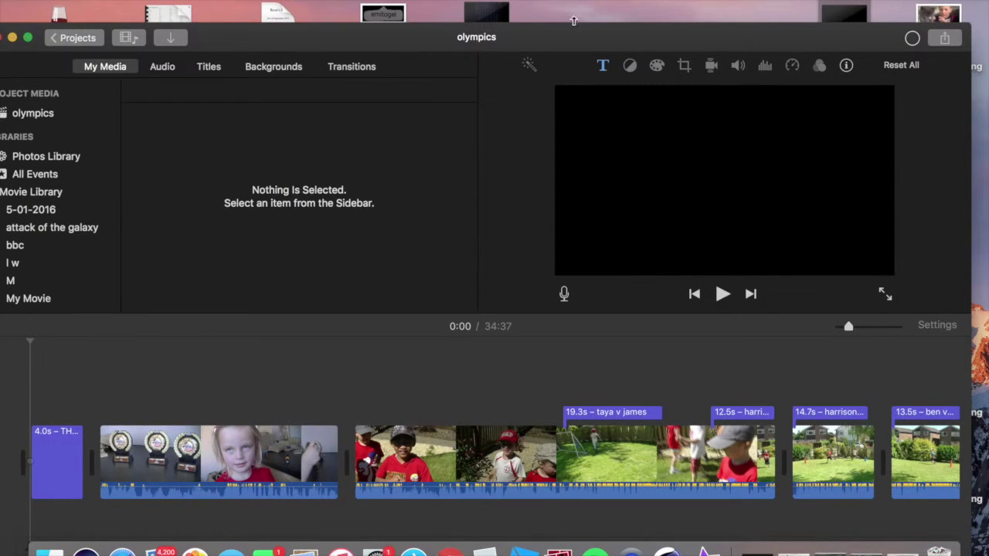
Minimise the olympics project window and the Finder window to clear the desktop.
left_click_drag(753, 27, 835, 25)
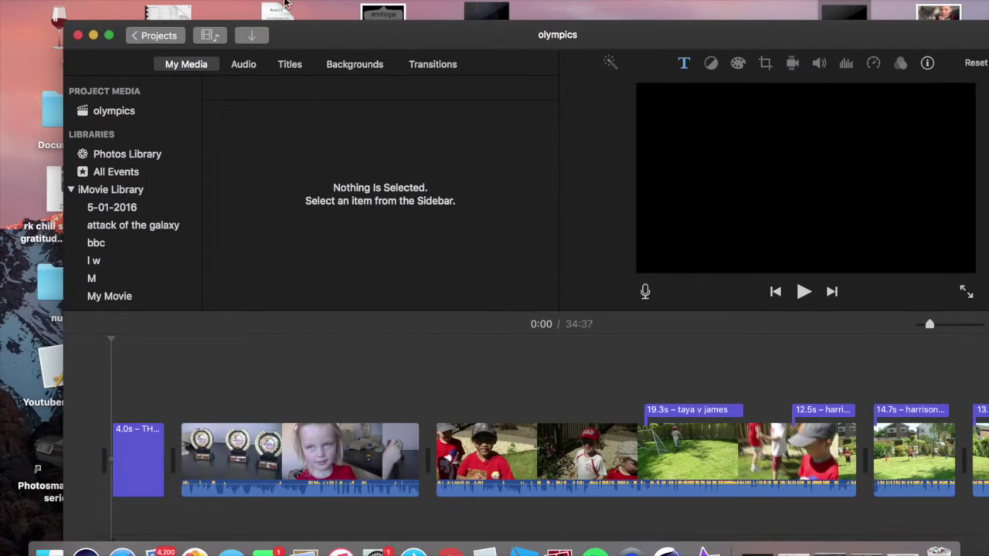
left_click(92, 36)
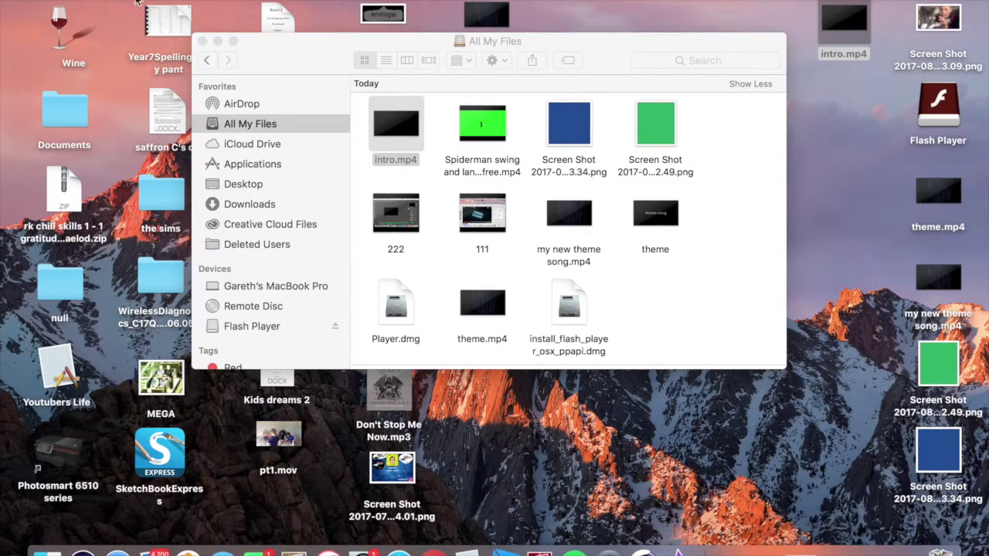
left_click(217, 41)
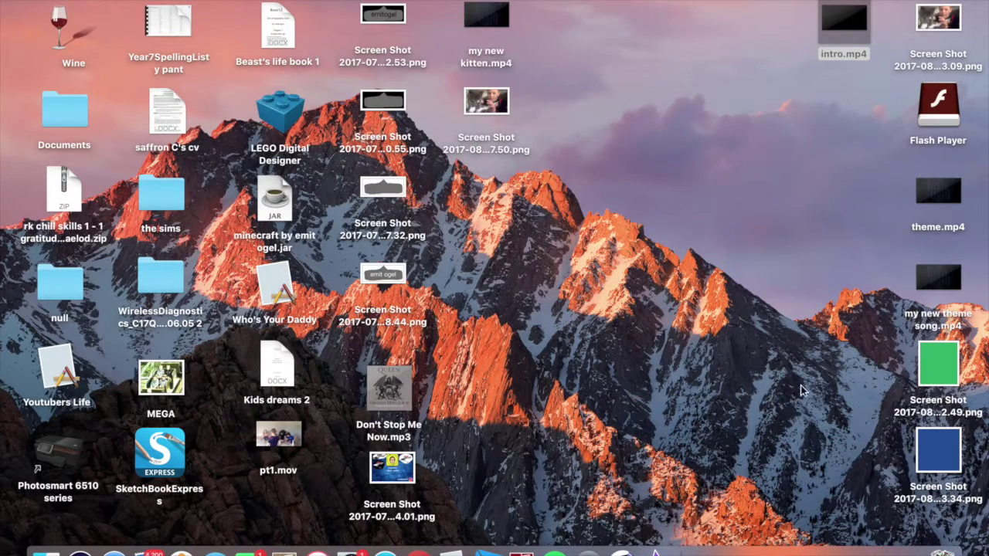